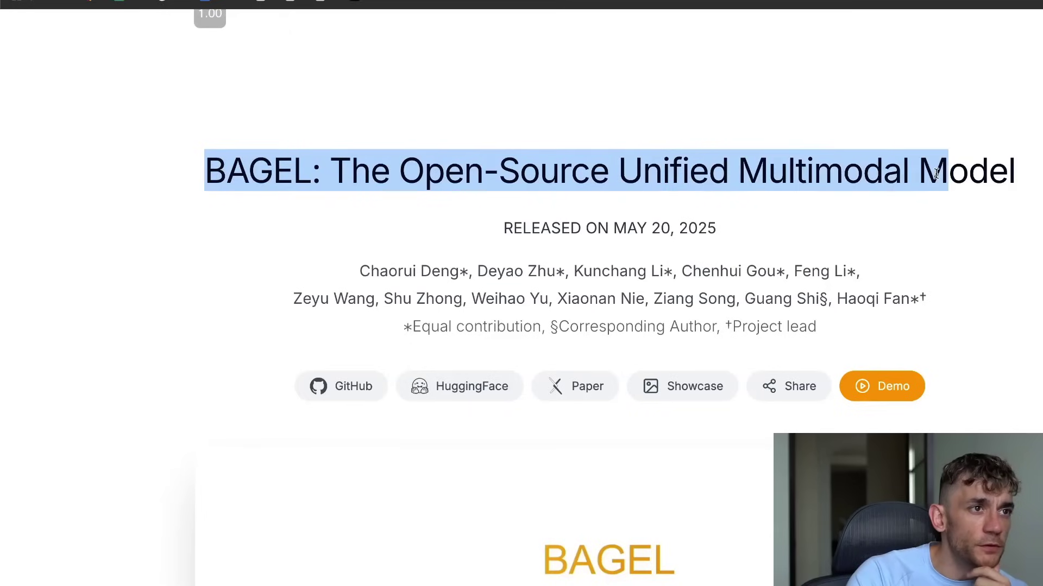
# Play part of the BAGEL introduction video, pause it, and read the model's introductory paragraph.
pyautogui.scroll(-6, 830, 234)
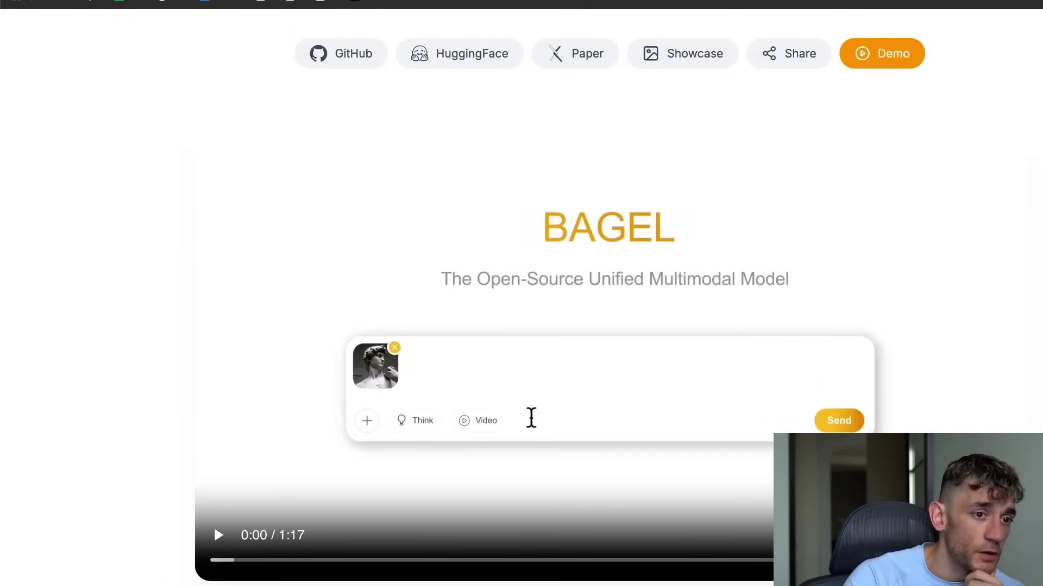
pyautogui.click(220, 536)
pyautogui.scroll(-1, 243, 516)
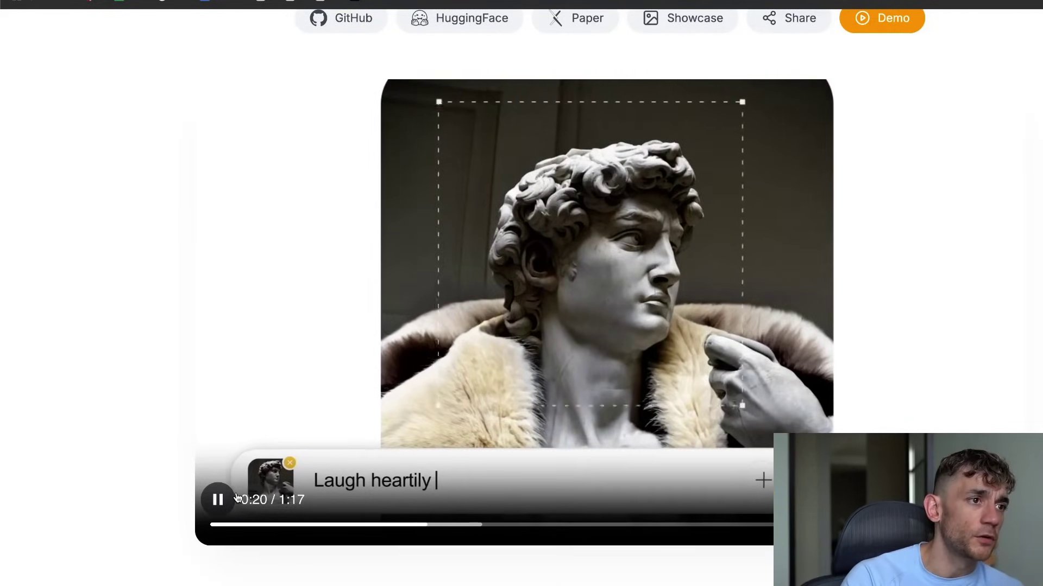
pyautogui.click(237, 497)
pyautogui.scroll(-5, 785, 304)
pyautogui.scroll(-3, 785, 304)
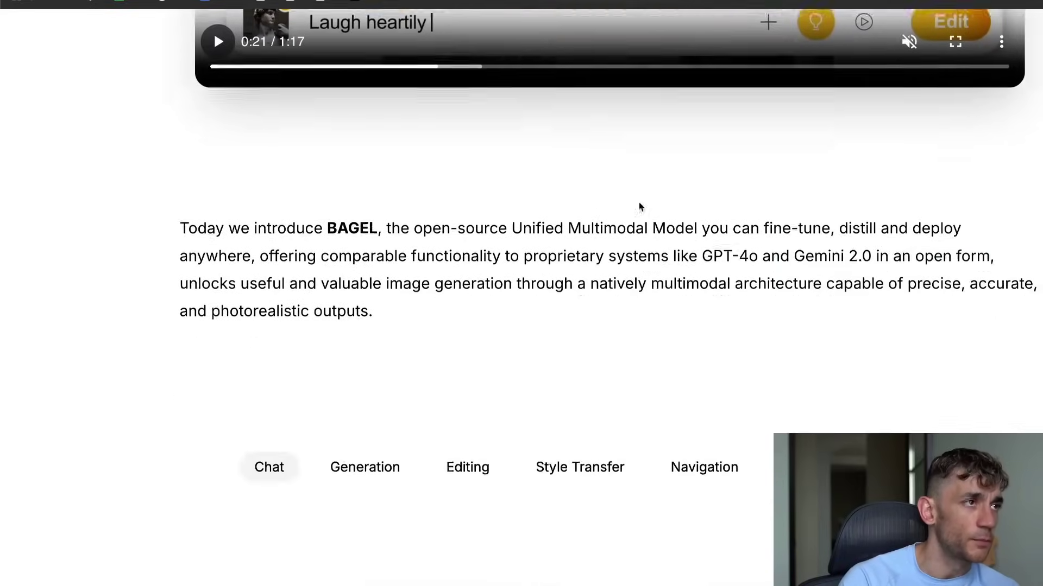
# Switch to the Bagel AI Mastery cheatsheet and highlight the "What is Bagel AI?" section with its key figures.
pyautogui.hotkey('ctrl', 'shift', 'Tab')
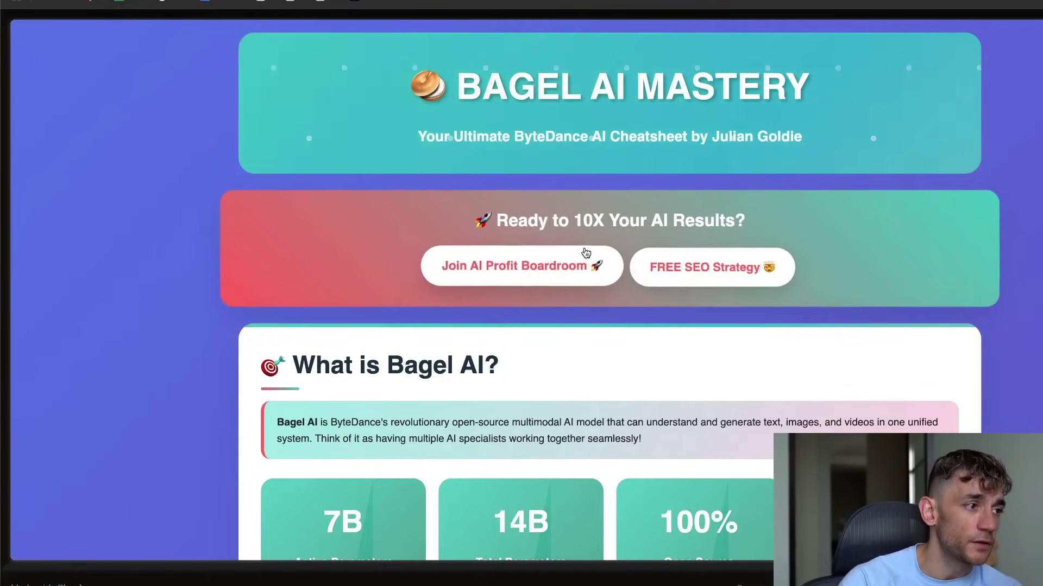
pyautogui.scroll(-4, 563, 302)
pyautogui.moveTo(206, 84); pyautogui.dragTo(912, 326)
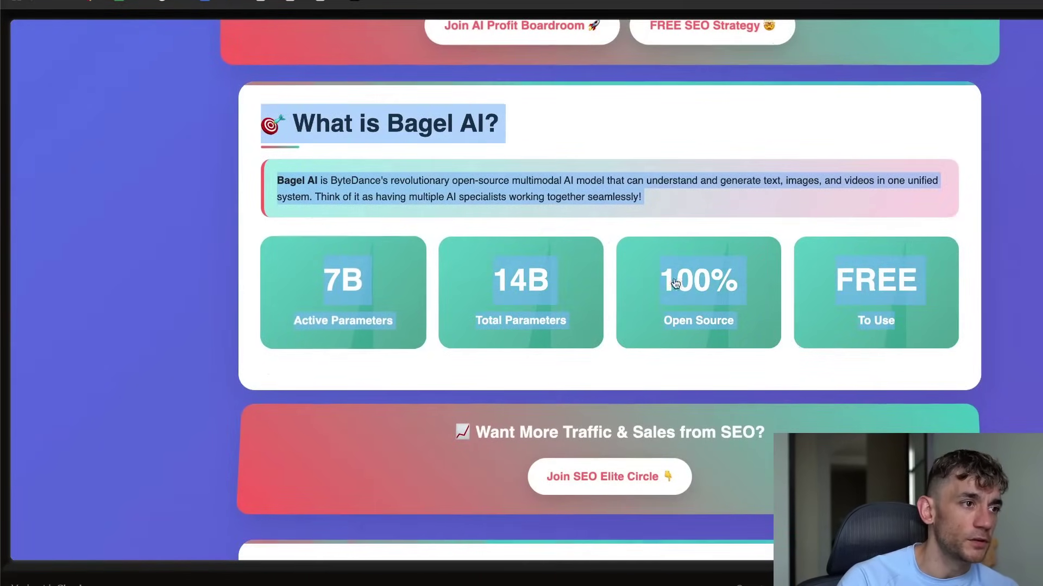
pyautogui.scroll(-1, 725, 280)
# Show the AI Success Lab lesson and highlight its RESOURCES links down to the 100 BAGEL AI PROMPT EXAMPLES heading.
pyautogui.scroll(-5, 725, 280)
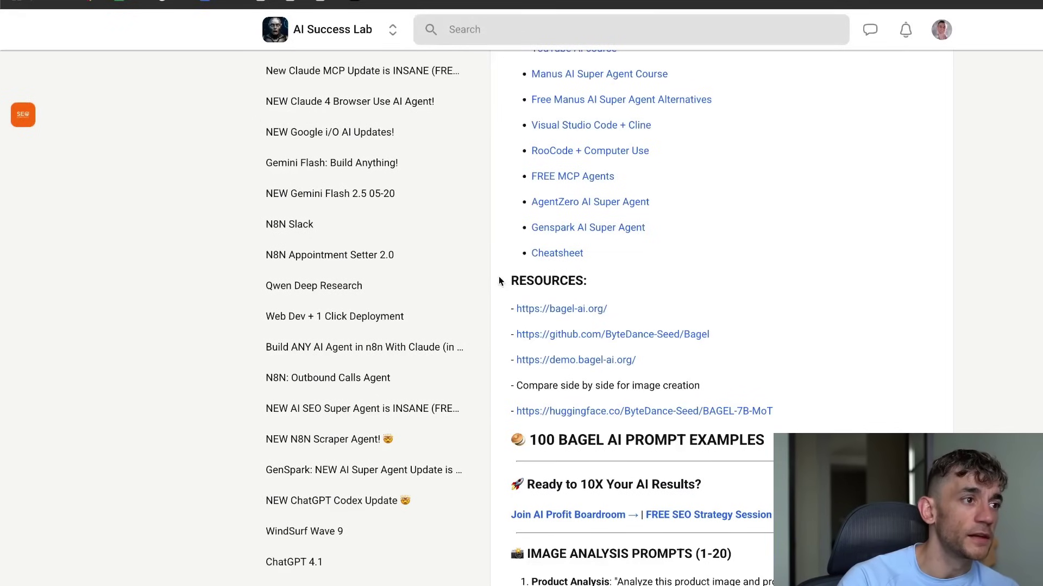
pyautogui.moveTo(499, 280); pyautogui.dragTo(772, 413)
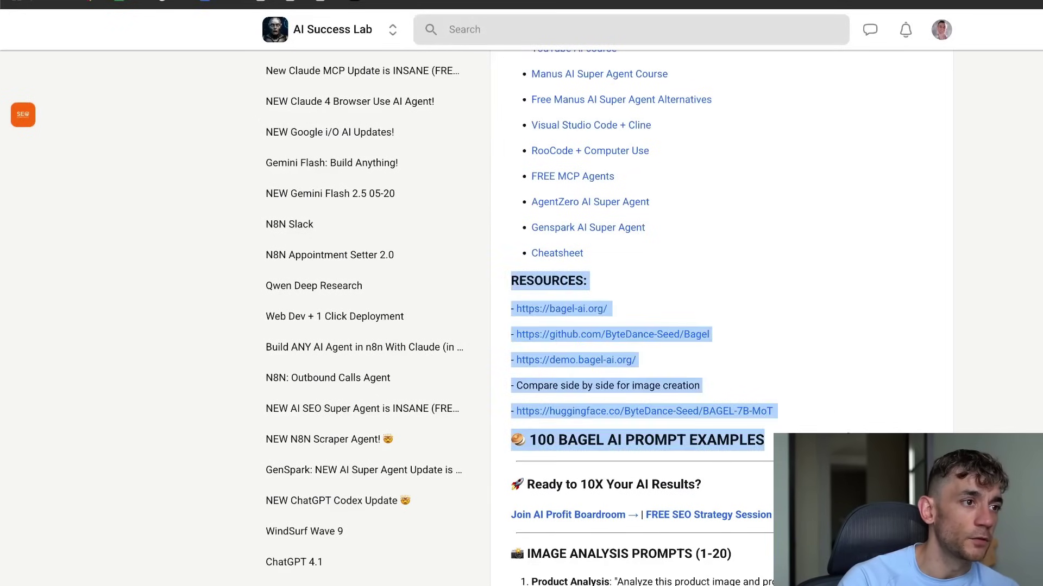
pyautogui.scroll(1, 735, 249)
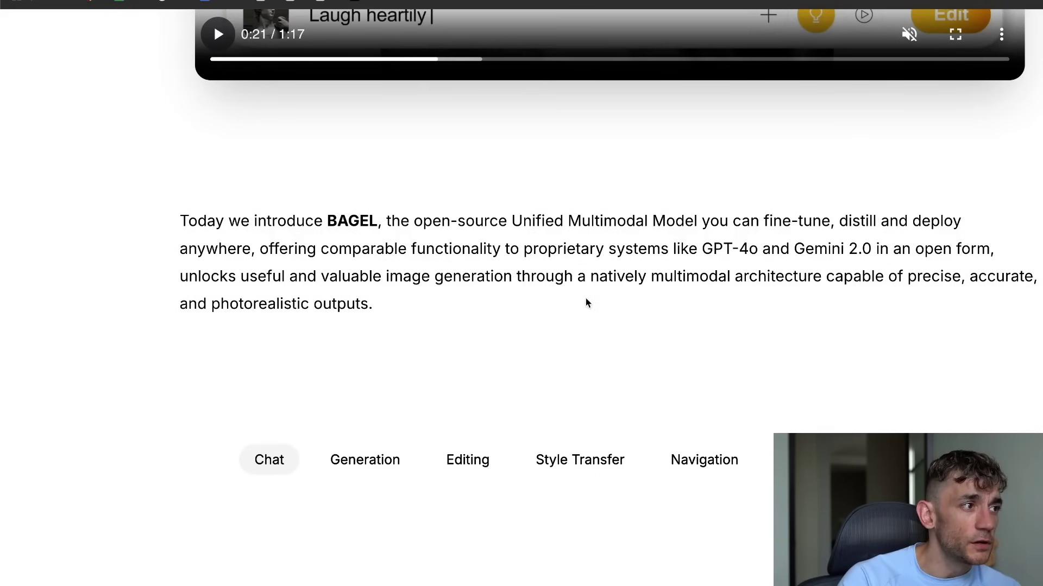
# Return to the BAGEL project page and look over the Chat section's introduction and its statue picture example.
pyautogui.scroll(-5, 585, 301)
pyautogui.scroll(1, 360, 259)
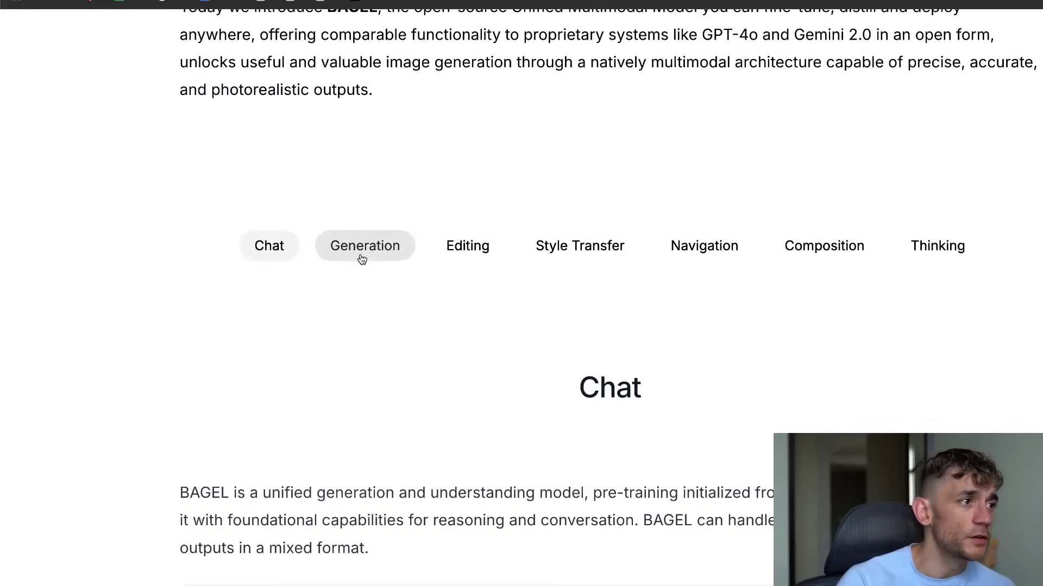
pyautogui.scroll(-6, 521, 288)
pyautogui.scroll(-5, 954, 384)
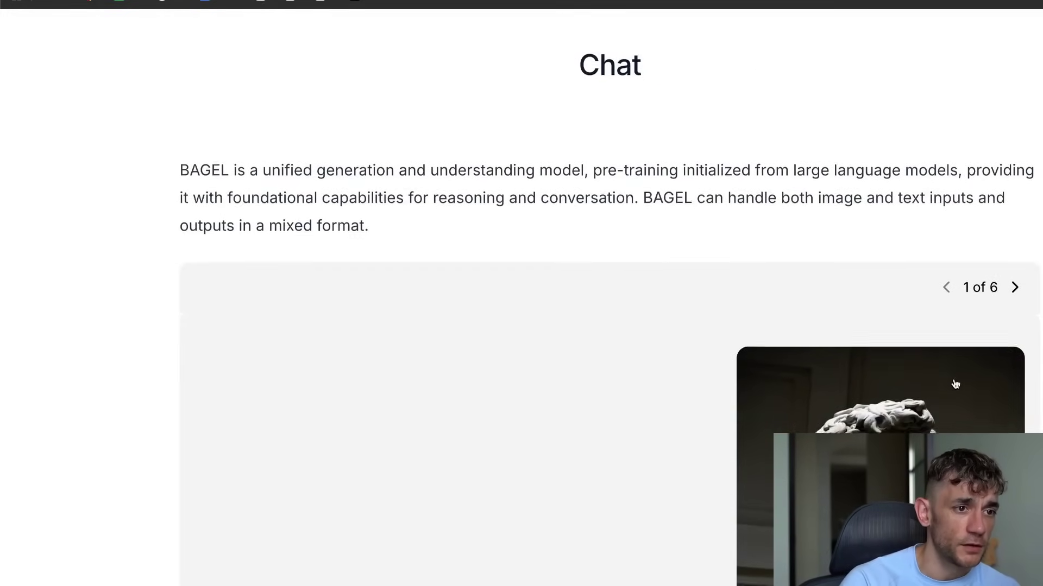
pyautogui.scroll(1, 977, 348)
pyautogui.scroll(-4, 1013, 307)
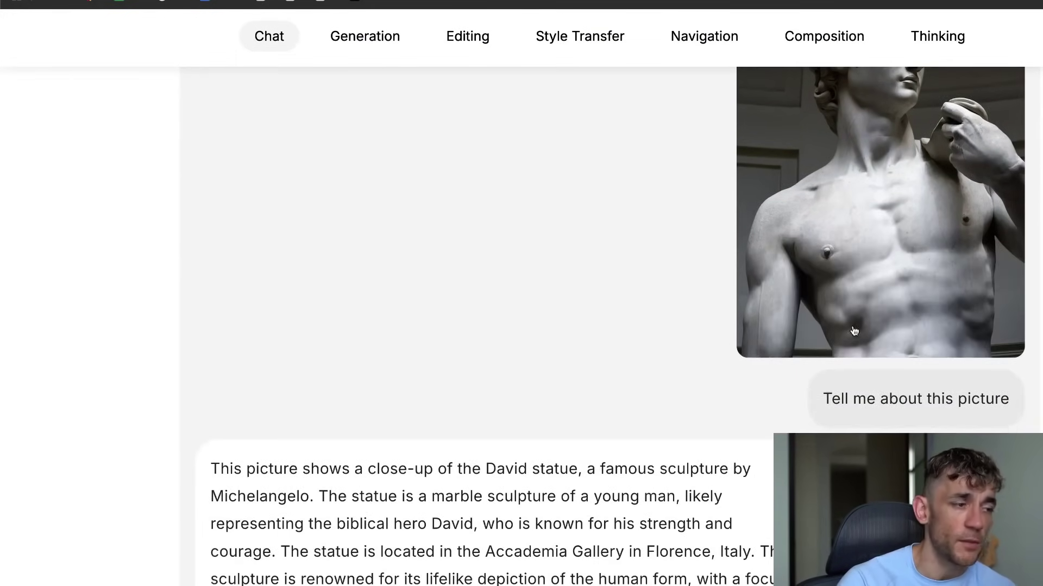
# Highlight the Chat example's description of the David statue and review the follow-up question about the artist.
pyautogui.scroll(-3, 853, 331)
pyautogui.moveTo(163, 293); pyautogui.dragTo(610, 418)
pyautogui.scroll(-2, 651, 375)
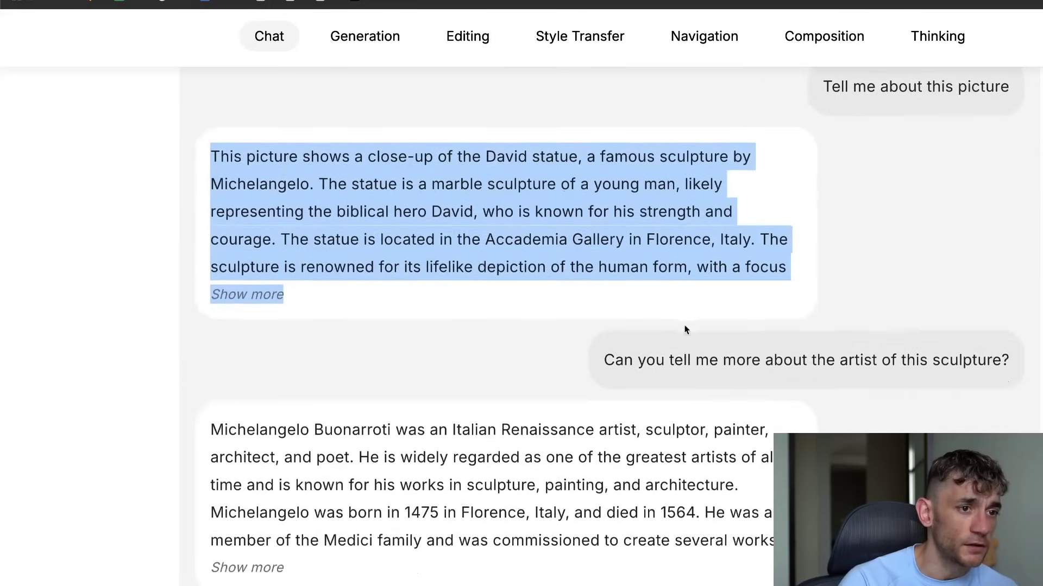
pyautogui.moveTo(685, 329); pyautogui.dragTo(1020, 354)
pyautogui.scroll(-8, 872, 263)
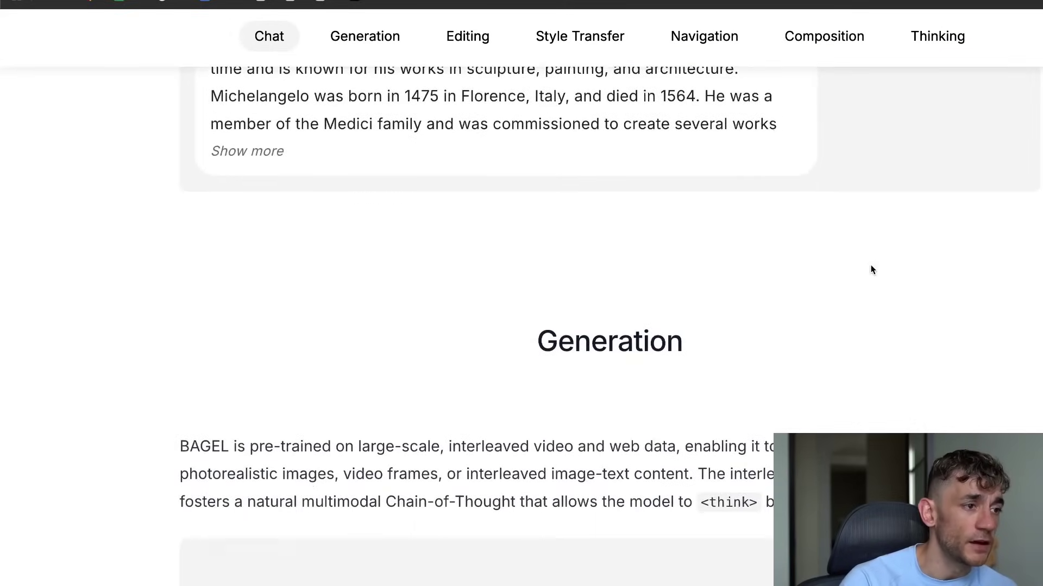
# Examine the Generation section's first example, highlighting the prompt for three antique glass magic potions.
pyautogui.scroll(4, 871, 261)
pyautogui.scroll(-11, 892, 243)
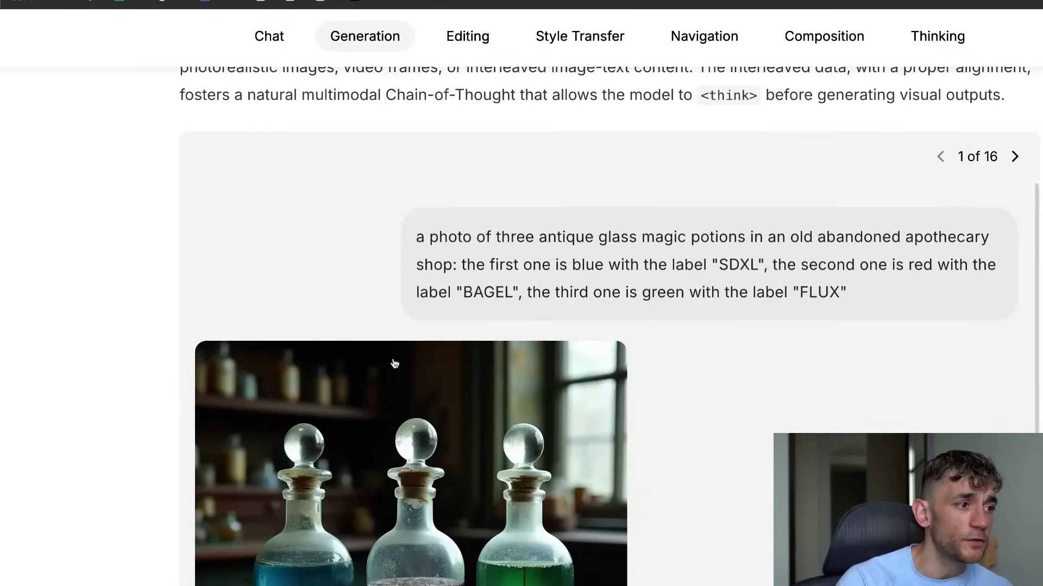
pyautogui.moveTo(413, 235); pyautogui.dragTo(858, 275)
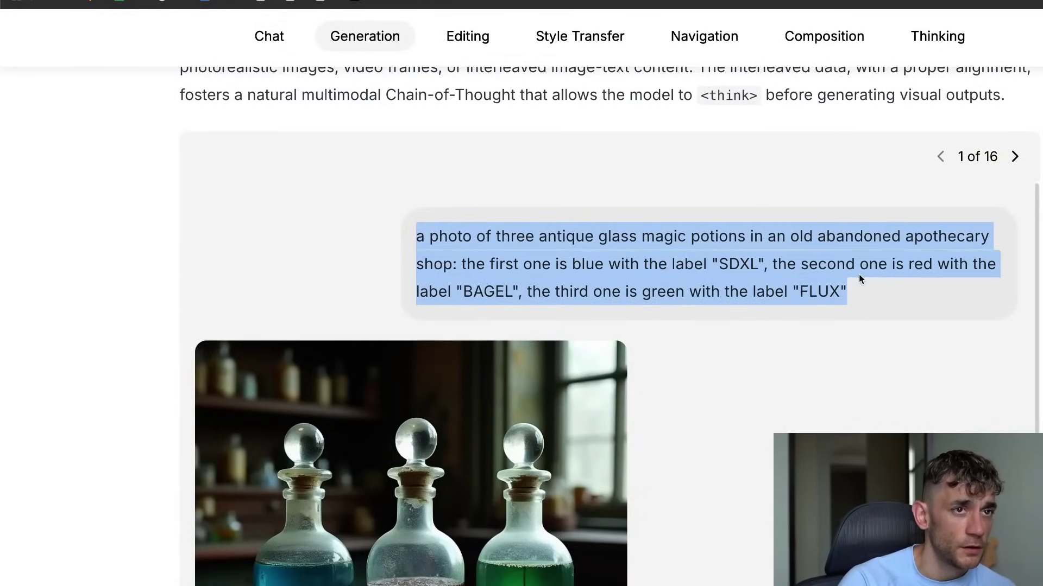
pyautogui.scroll(-14, 700, 174)
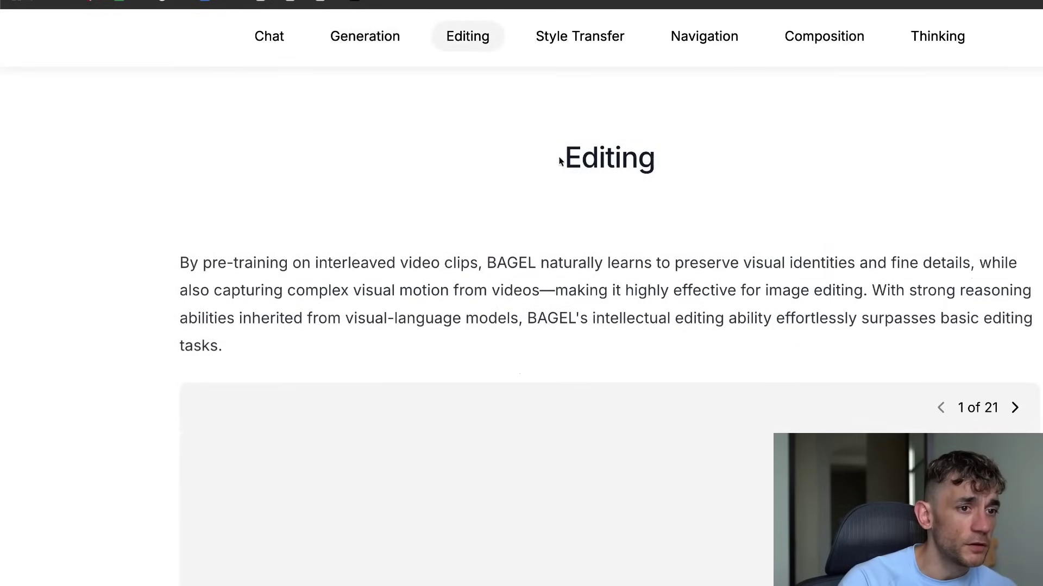
# Examine the Editing section's first example, highlighting the prompt "He squatted down and touched a dog's head" and comparing both portraits.
pyautogui.moveTo(560, 161); pyautogui.dragTo(668, 144)
pyautogui.scroll(-8, 777, 279)
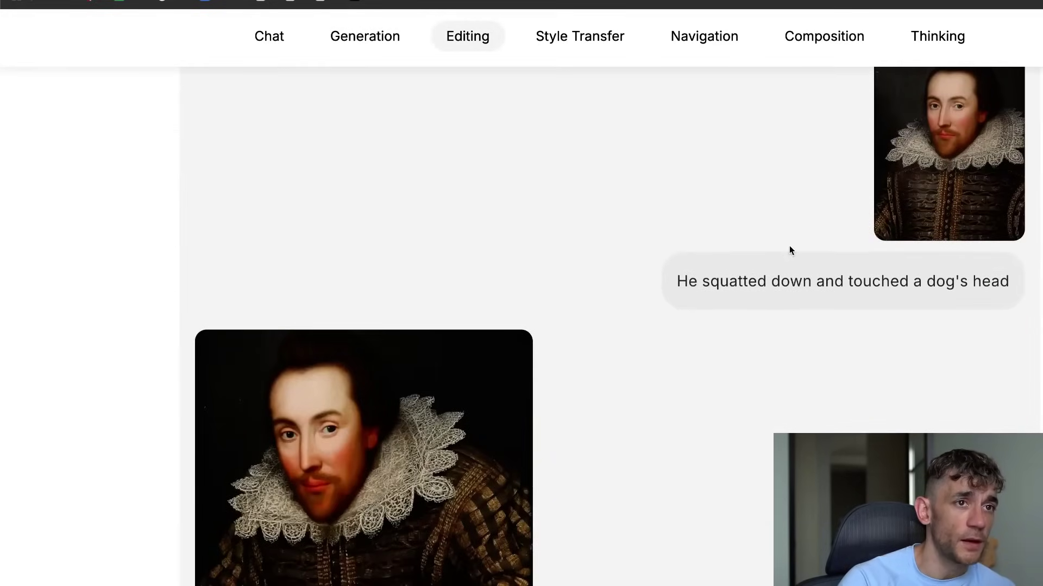
pyautogui.scroll(1, 1033, 245)
pyautogui.scroll(-1, 833, 223)
pyautogui.scroll(2, 969, 214)
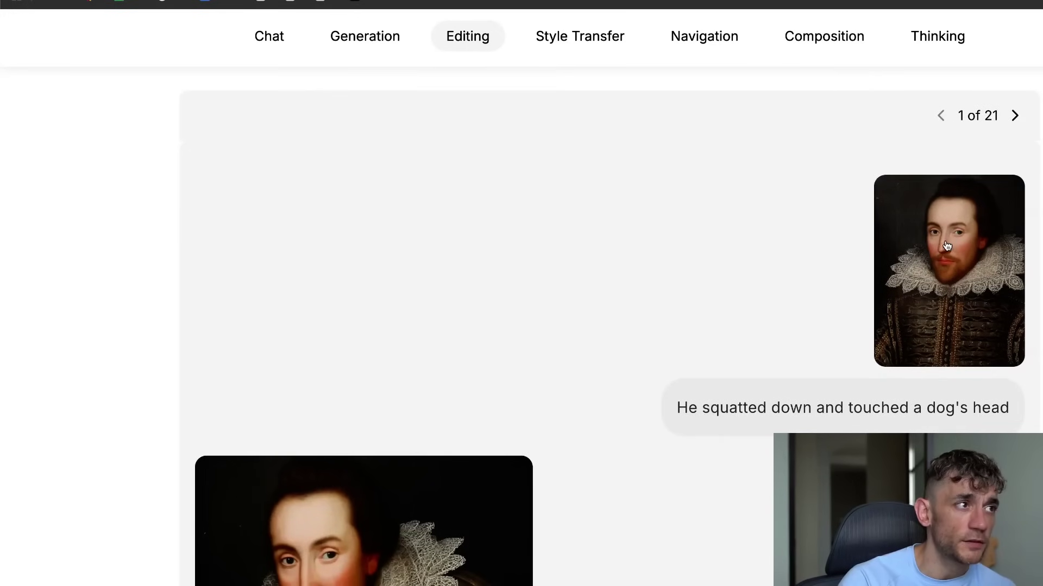
pyautogui.scroll(-4, 928, 257)
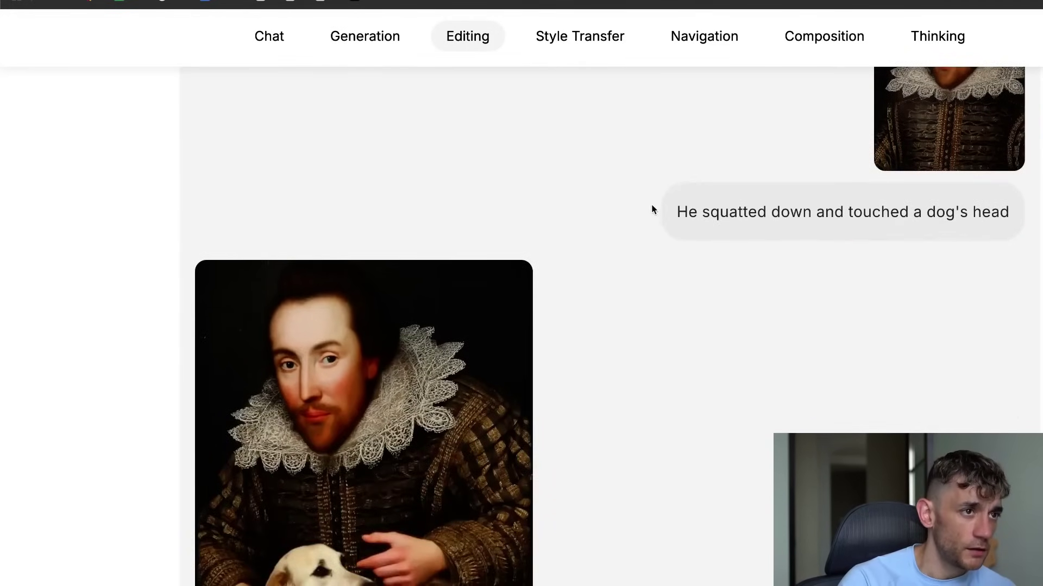
pyautogui.moveTo(654, 210); pyautogui.dragTo(994, 227)
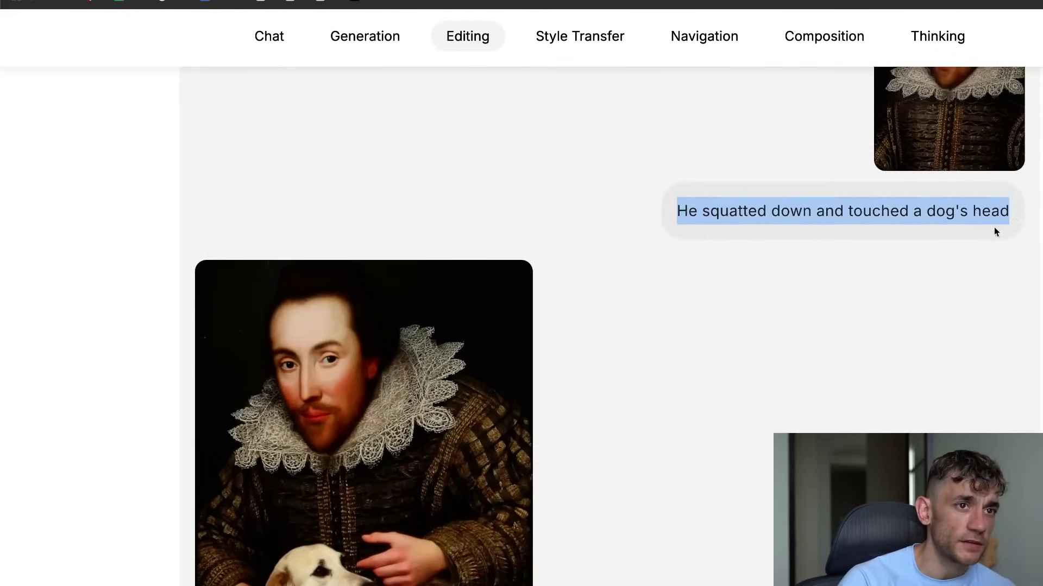
pyautogui.scroll(-4, 357, 208)
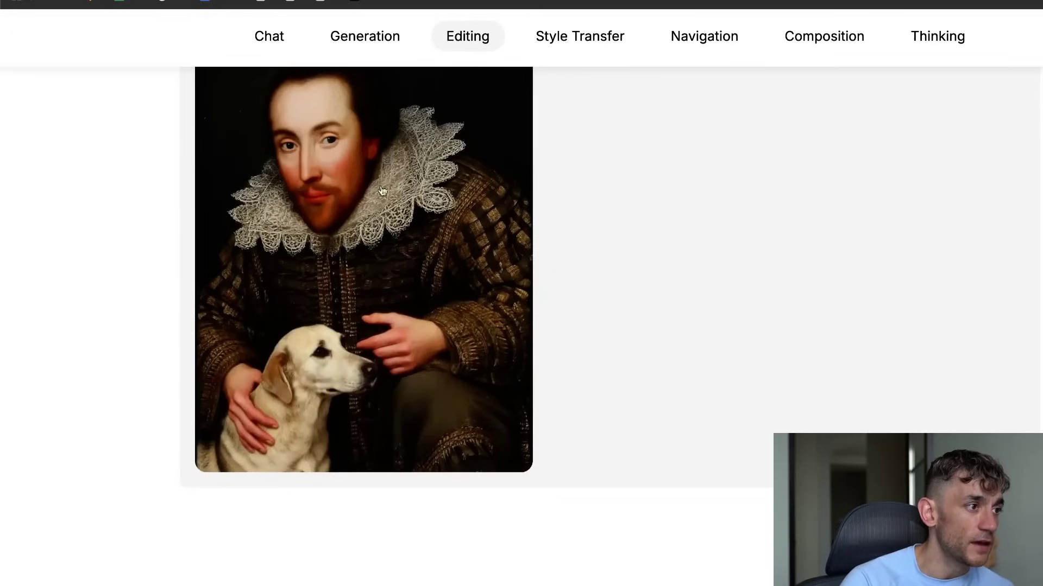
pyautogui.scroll(1, 382, 190)
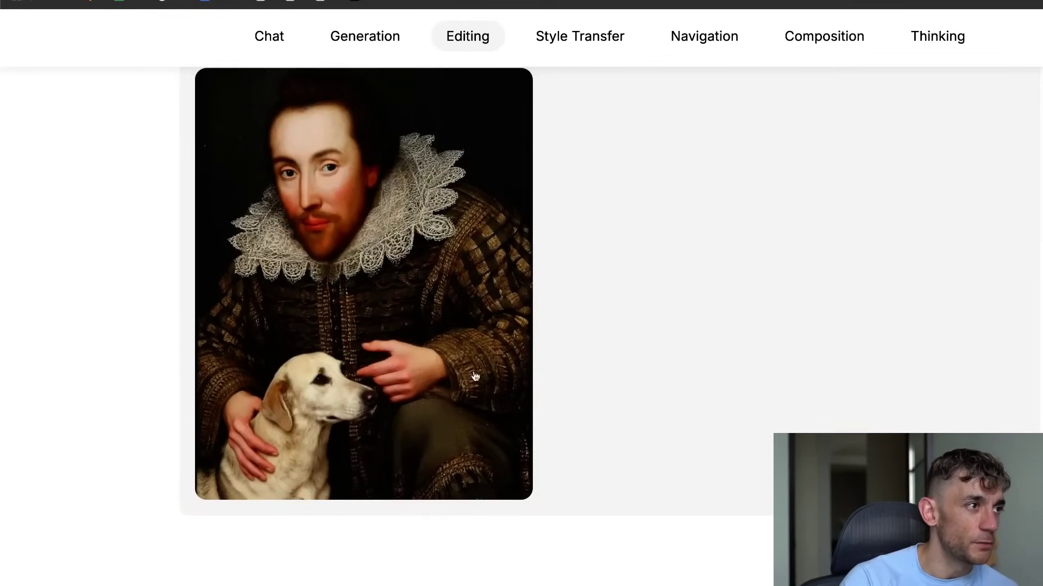
# Examine the Style Transfer section's Mona Lisa example, highlighting the prompt "Change to 3D animated style" and viewing the resulting image.
pyautogui.scroll(-10, 475, 377)
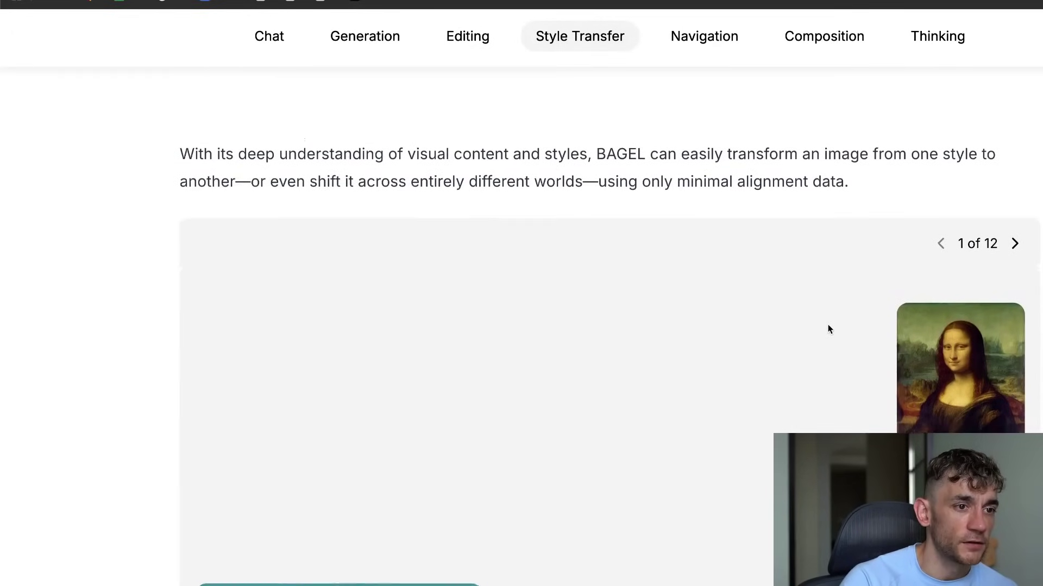
pyautogui.scroll(-2, 827, 329)
pyautogui.scroll(-2, 837, 380)
pyautogui.scroll(2, 905, 309)
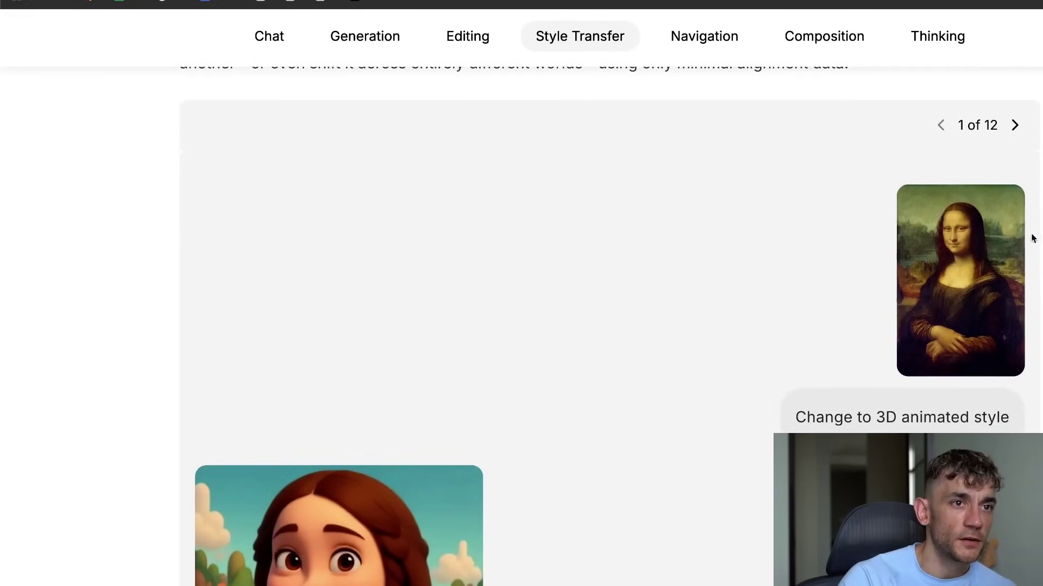
pyautogui.moveTo(788, 418); pyautogui.dragTo(1010, 418)
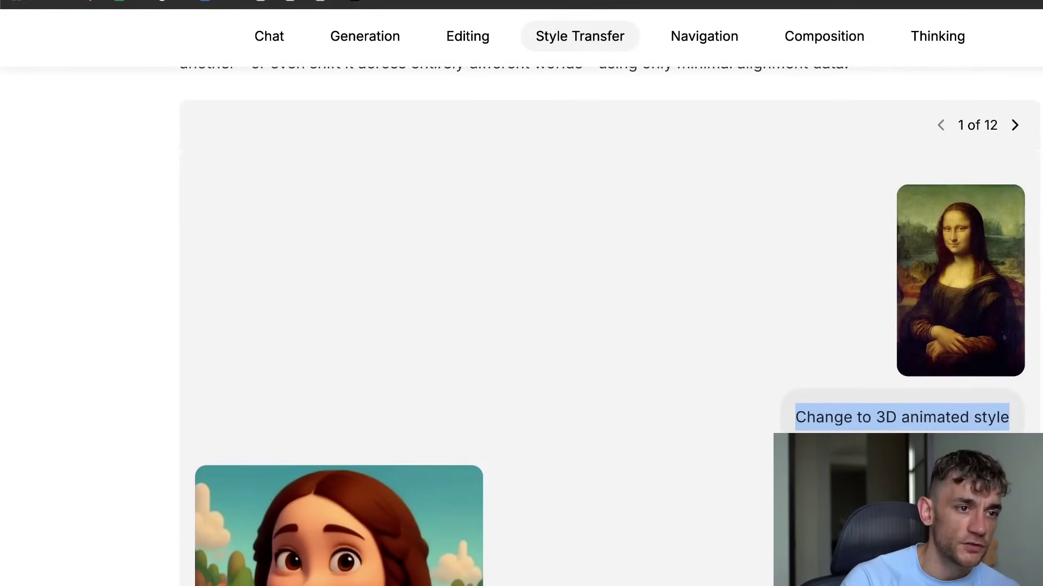
pyautogui.scroll(-8, 807, 360)
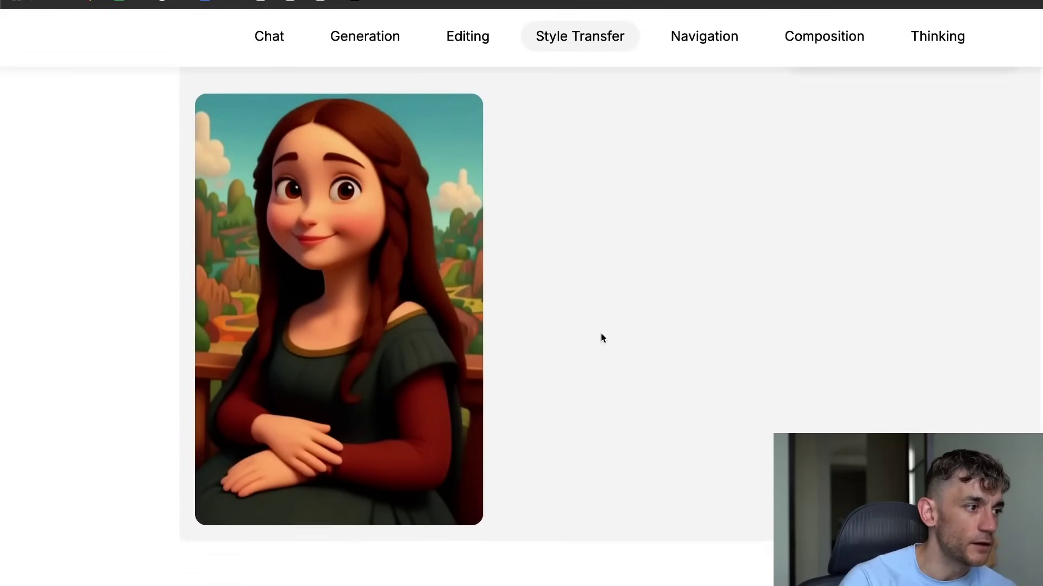
pyautogui.scroll(2, 418, 215)
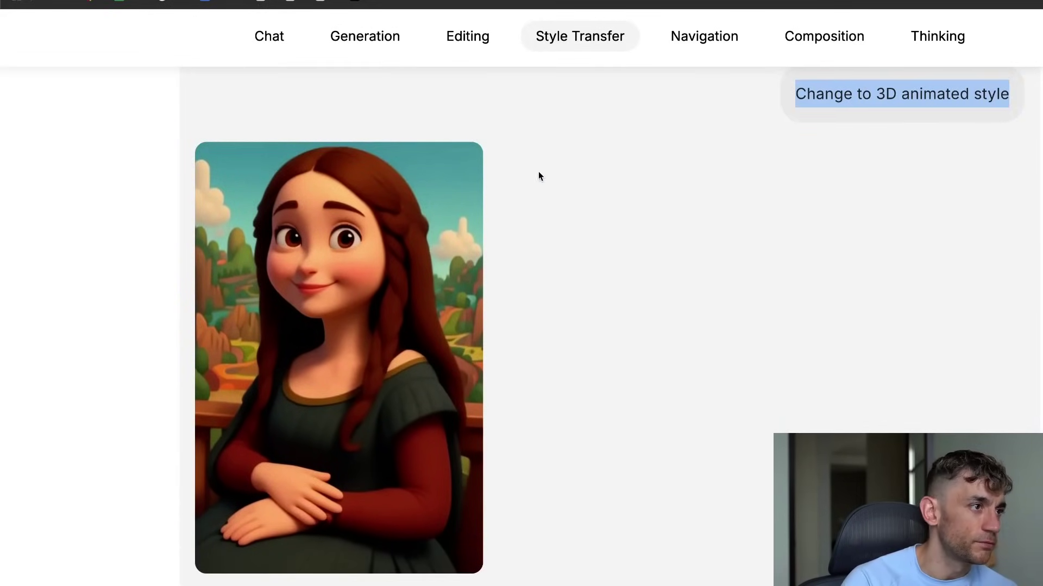
# Go to the Navigation section, highlight its heading, and read how BAGEL learns navigation from video.
pyautogui.scroll(-15, 549, 202)
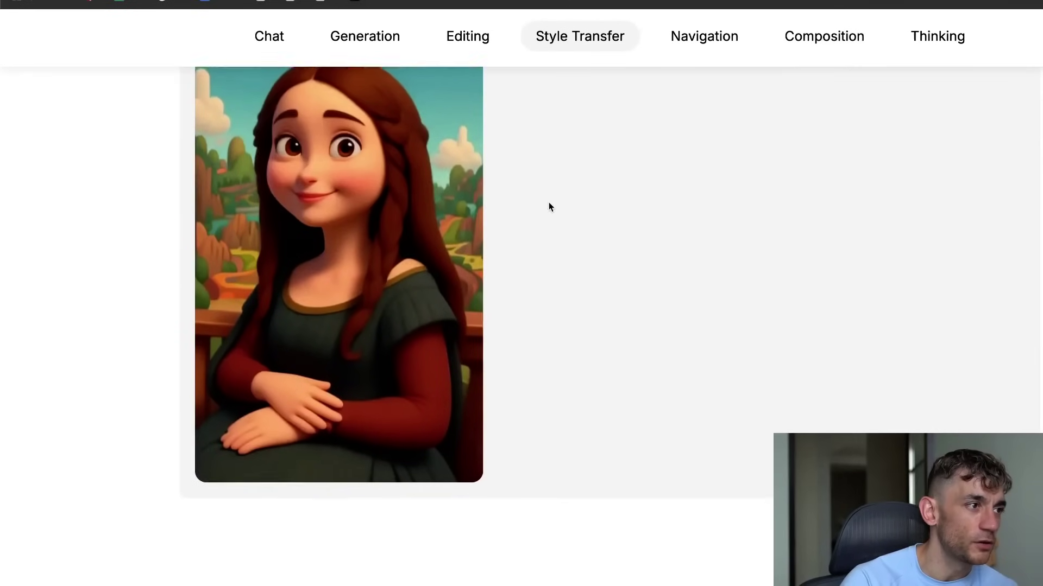
pyautogui.scroll(-2, 765, 248)
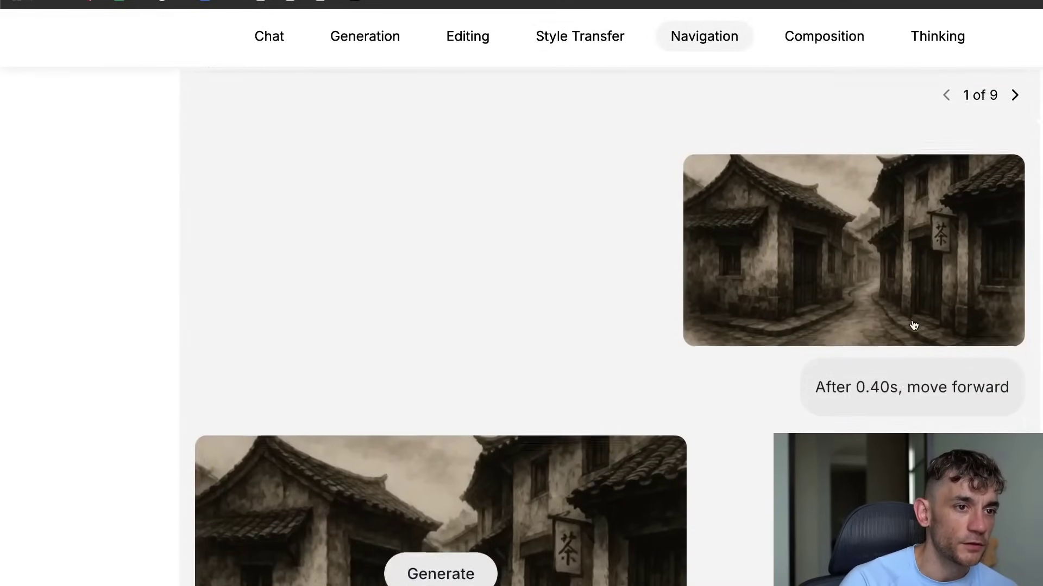
pyautogui.scroll(2, 831, 322)
pyautogui.scroll(4, 863, 82)
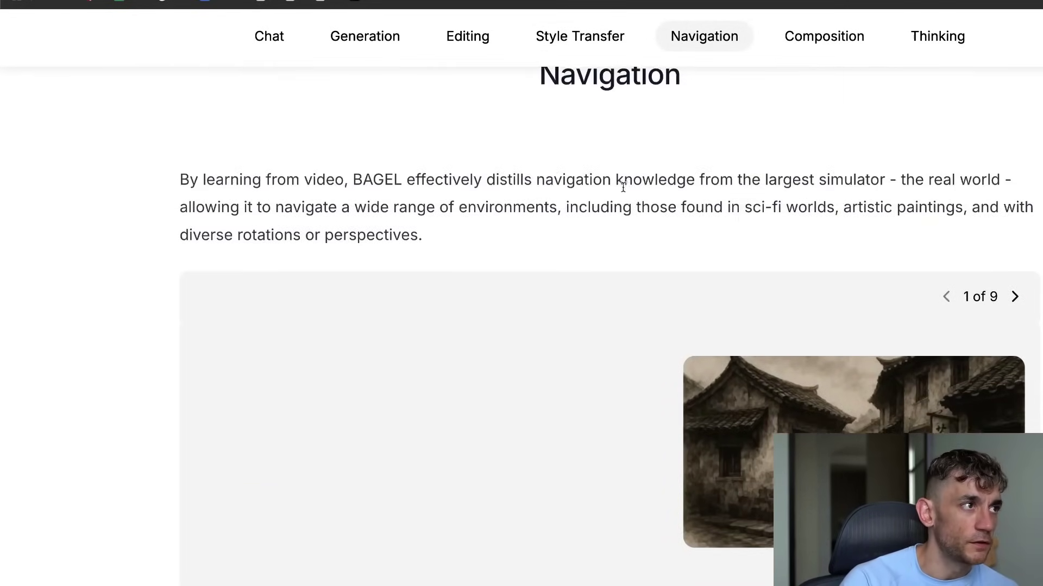
pyautogui.moveTo(524, 205); pyautogui.dragTo(742, 215)
pyautogui.scroll(-2, 729, 203)
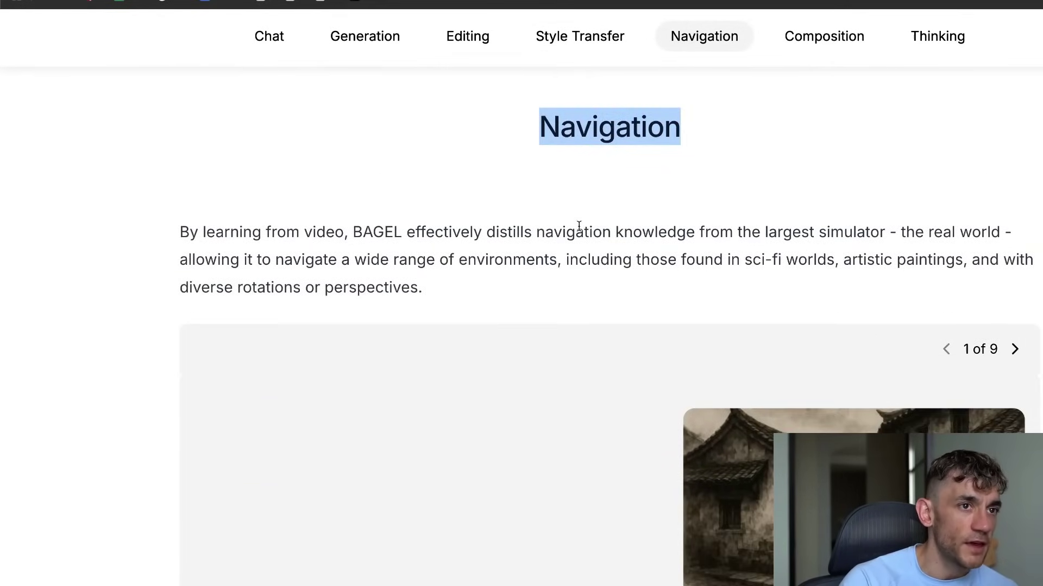
# Generate the first Navigation example's street sequence for the prompt "After 0.40s, move forward".
pyautogui.scroll(-3, 628, 256)
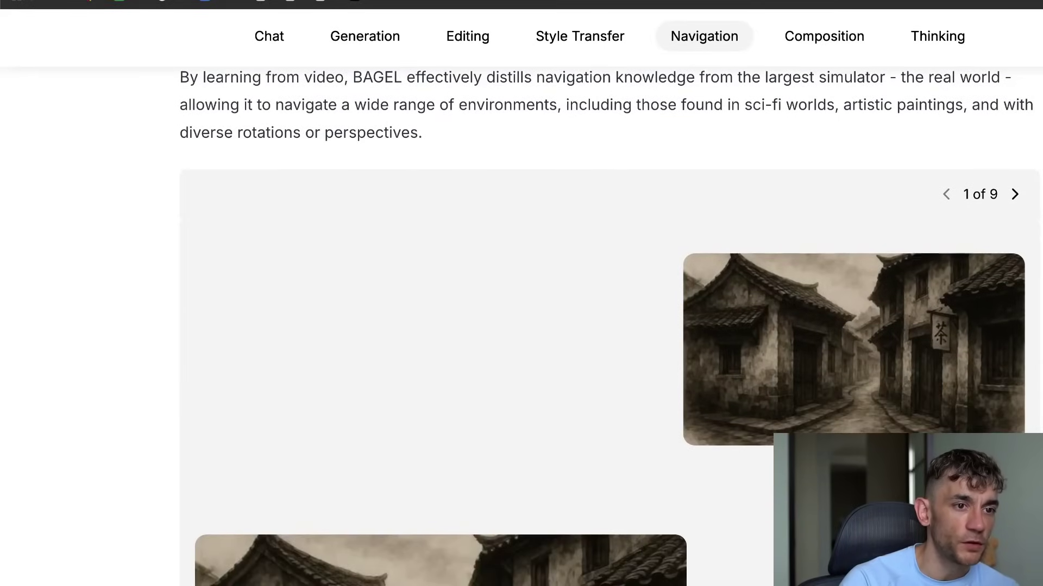
pyautogui.scroll(-7, 994, 430)
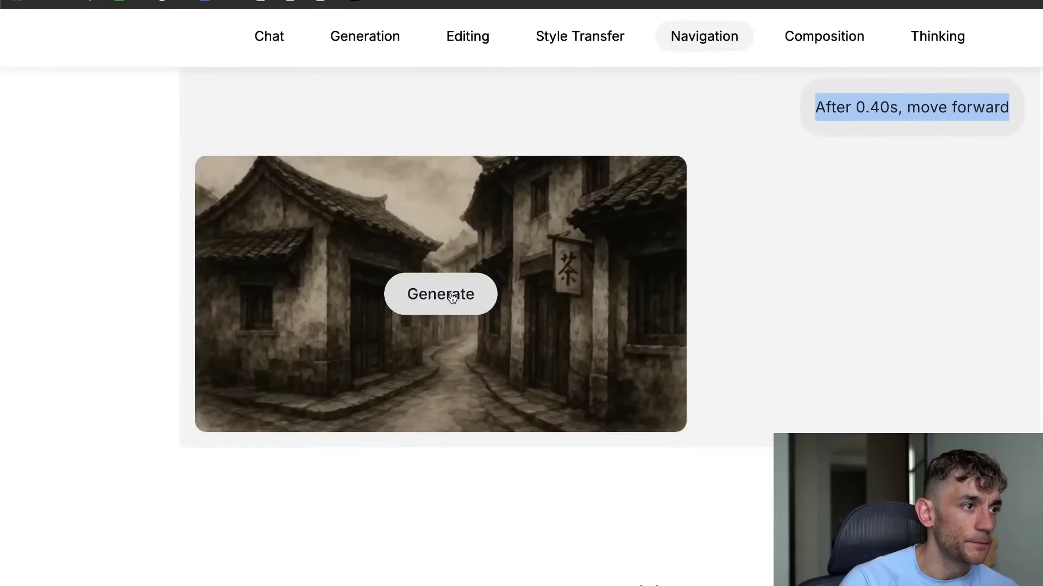
pyautogui.click(449, 296)
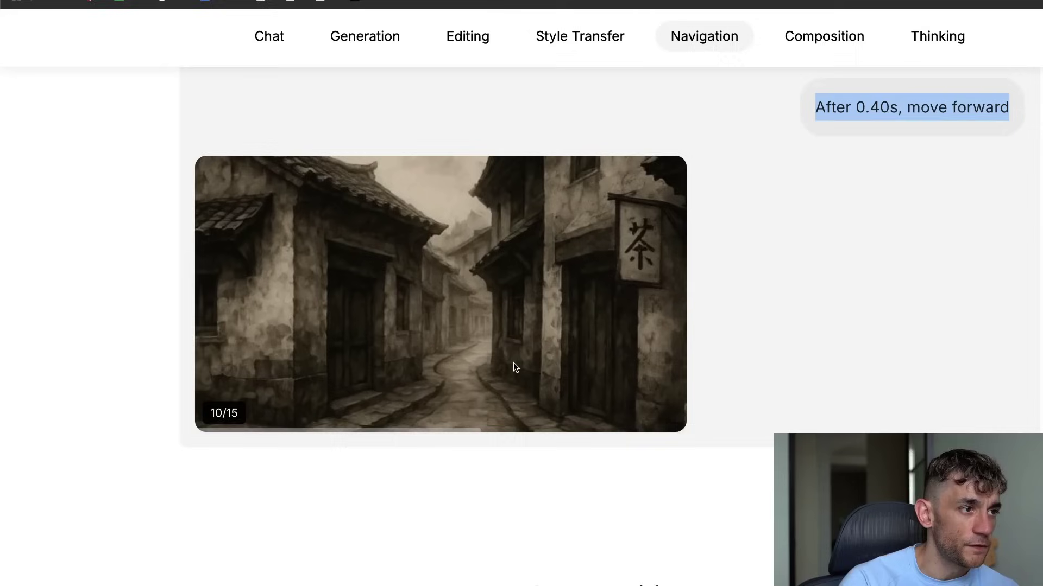
pyautogui.scroll(1, 514, 367)
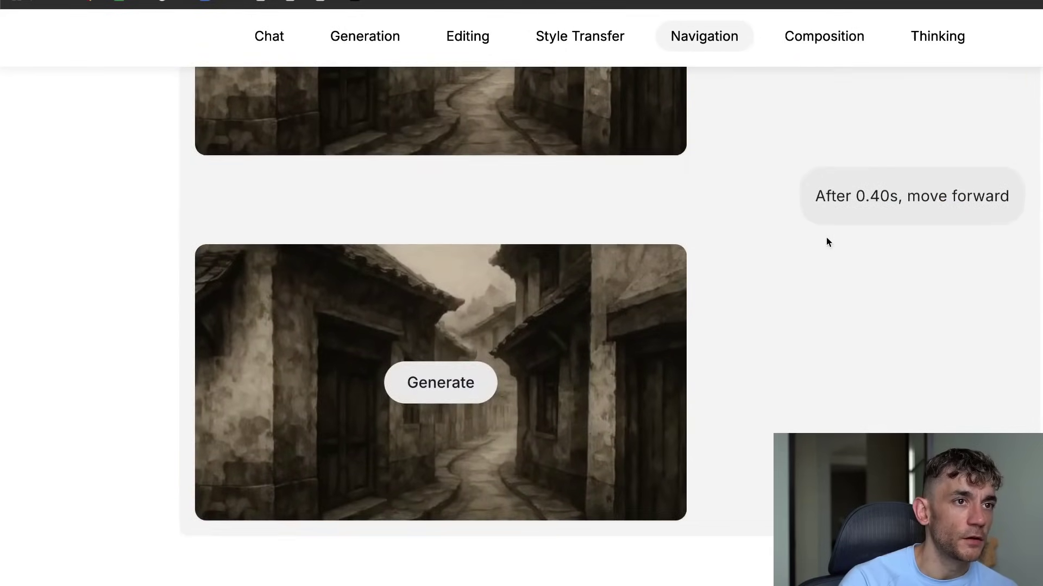
# Highlight the Navigation prompt "After 0.40s, move forward" and compare the source street image with the generated view.
pyautogui.tripleClick(907, 189)
pyautogui.scroll(6, 899, 185)
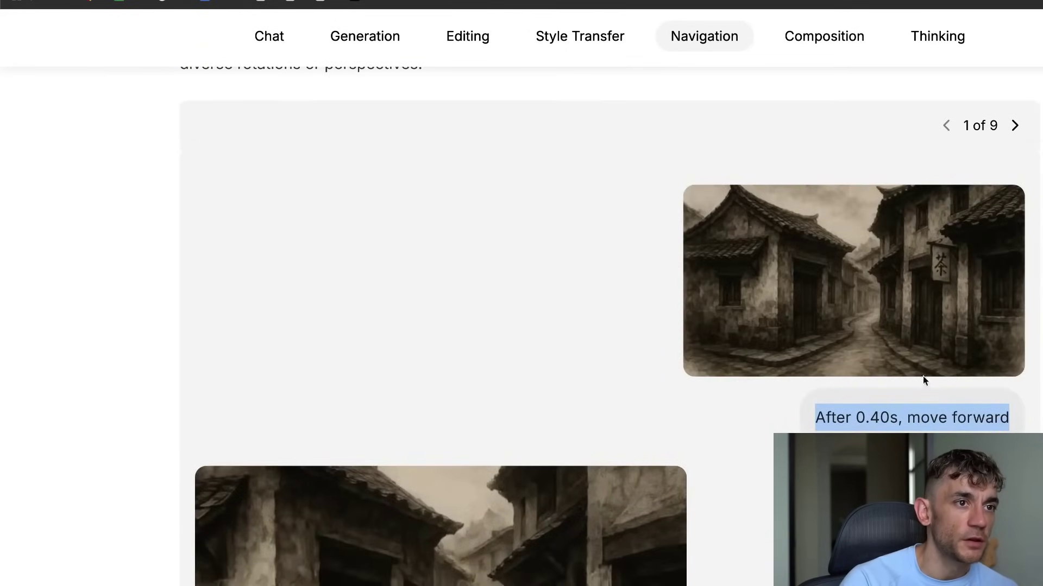
pyautogui.scroll(-6, 734, 304)
# Examine the Composition section's first example, highlighting the ethereal fairy cosplayer prompt and viewing the images below it.
pyautogui.scroll(-10, 739, 302)
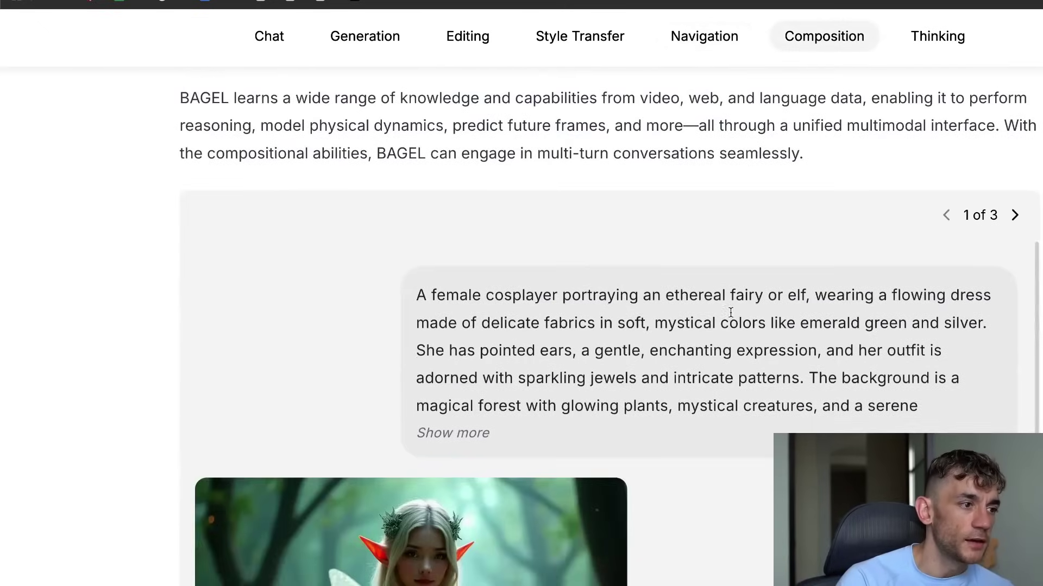
pyautogui.scroll(-3, 568, 185)
pyautogui.moveTo(417, 129); pyautogui.dragTo(712, 240)
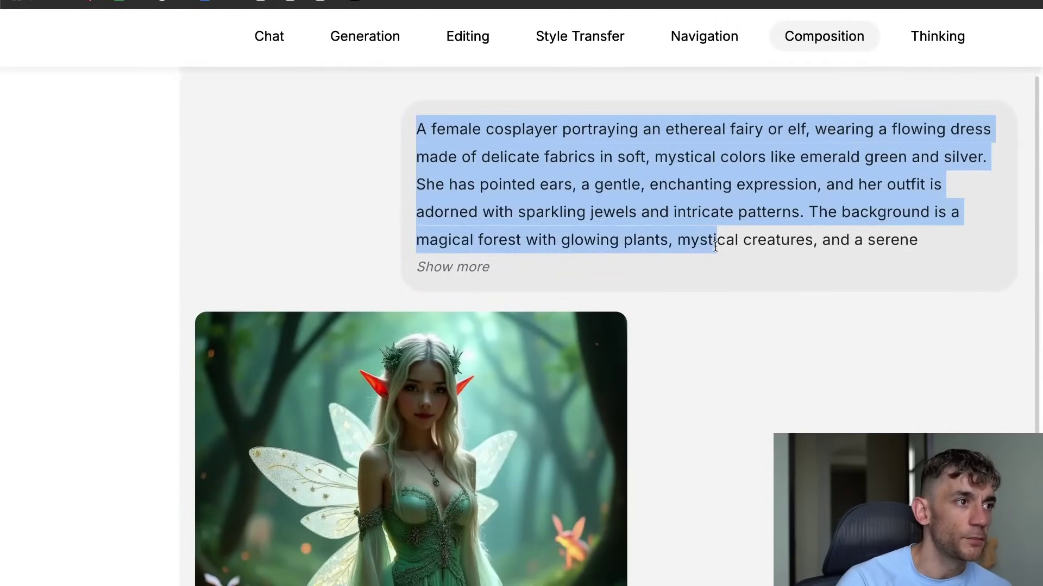
pyautogui.scroll(-5, 701, 241)
pyautogui.scroll(-5, 699, 242)
pyautogui.scroll(20, 693, 238)
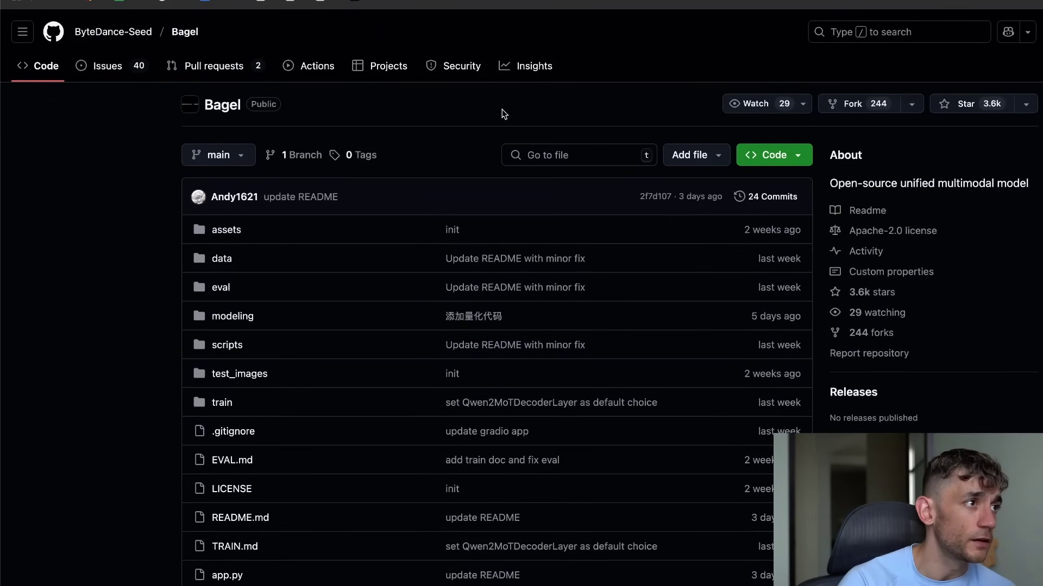
# Read the README introduction in the Bagel GitHub repository and examine its showcase figure, briefly opening the teaser.webp file page.
pyautogui.scroll(-20, 499, 181)
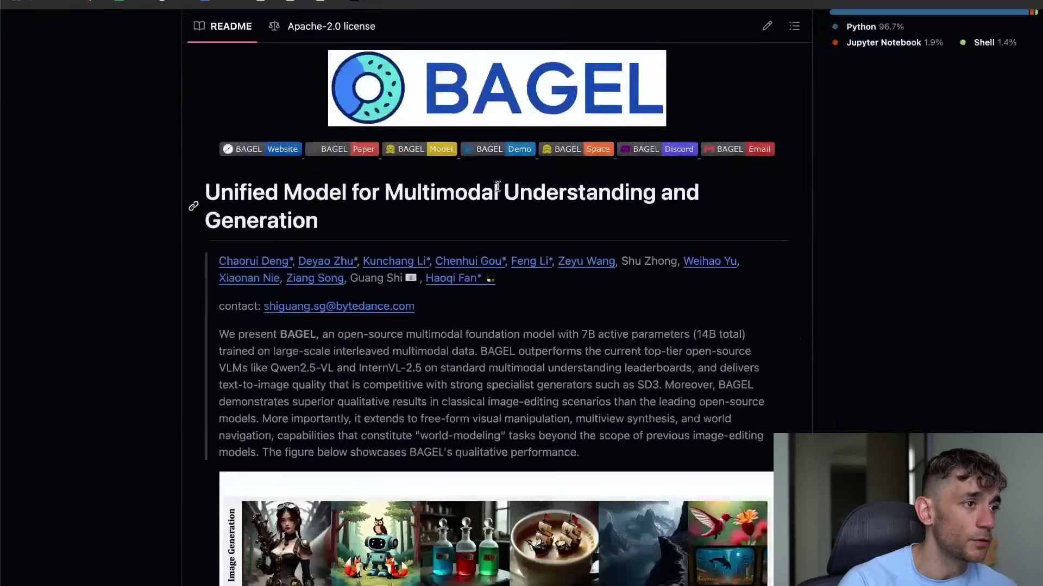
pyautogui.scroll(-4, 493, 208)
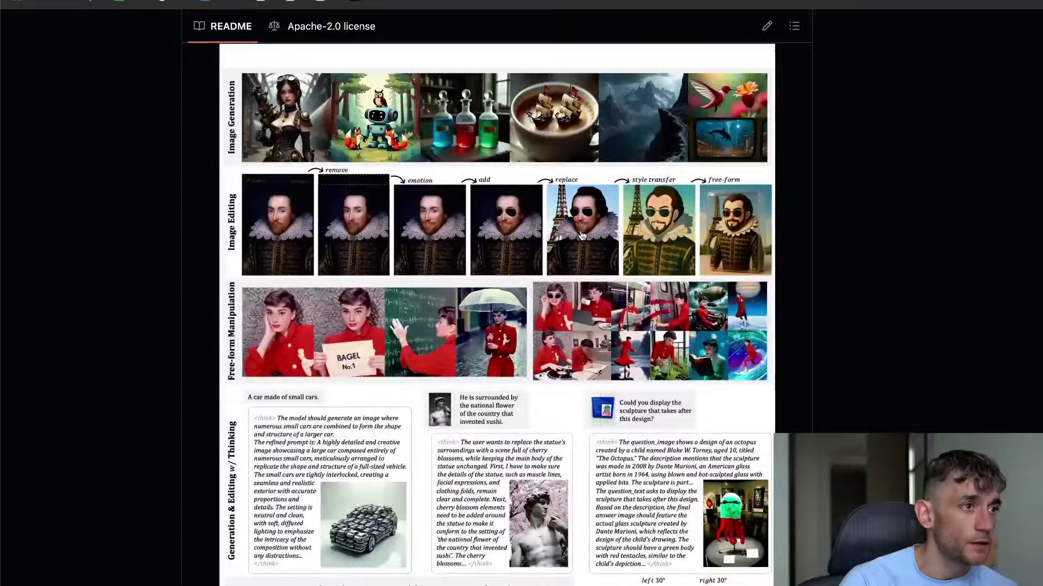
pyautogui.click(600, 291)
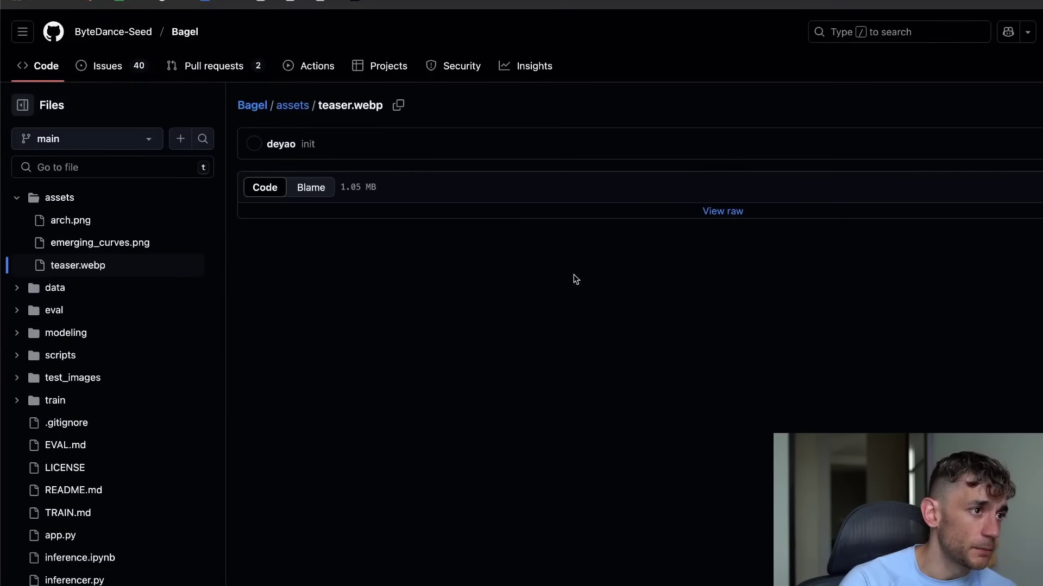
pyautogui.scroll(-2, 599, 288)
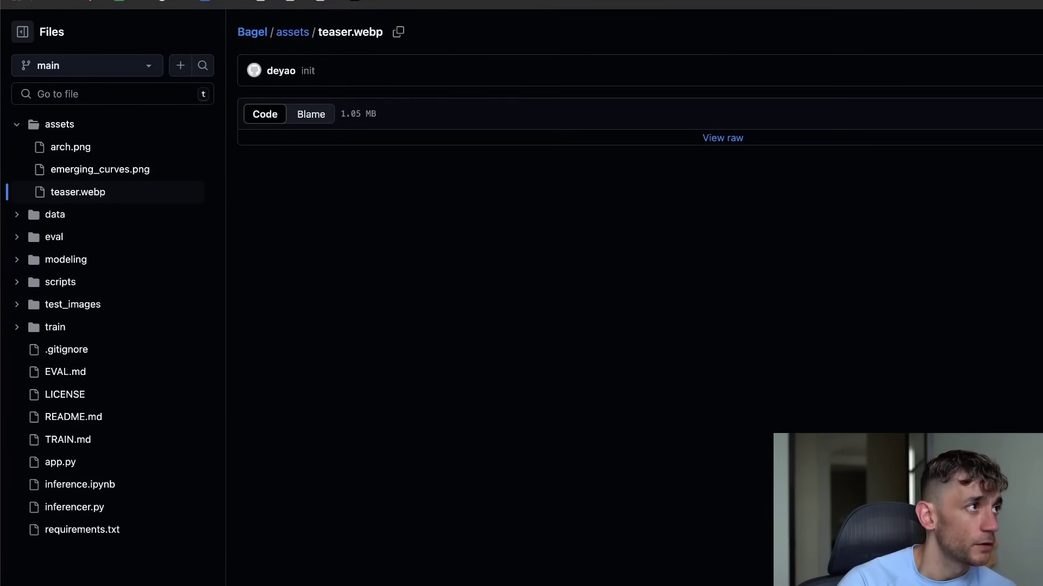
pyautogui.hotkey('alt', 'Left')
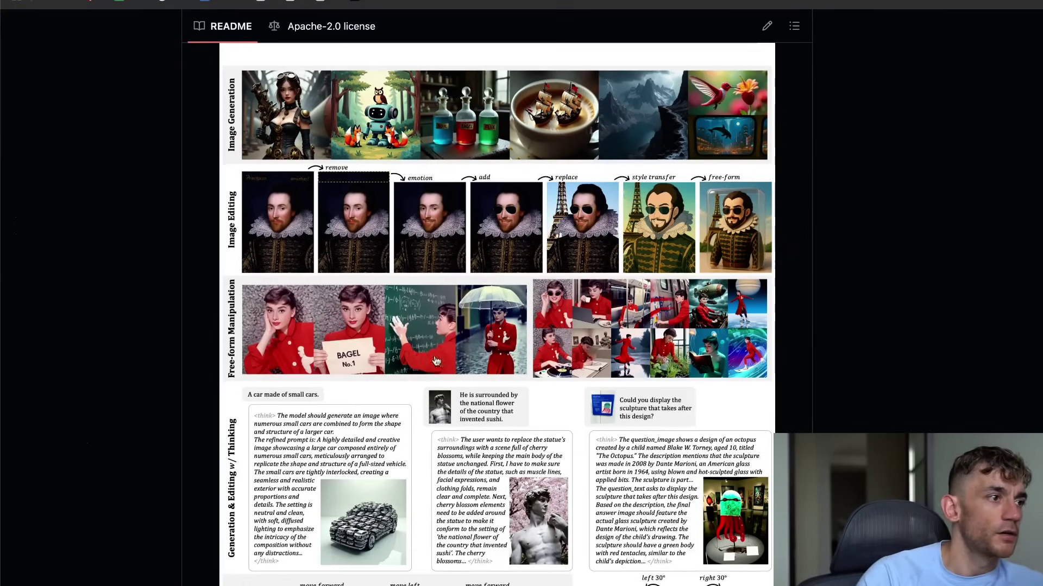
pyautogui.scroll(-1, 491, 263)
pyautogui.scroll(10, 462, 304)
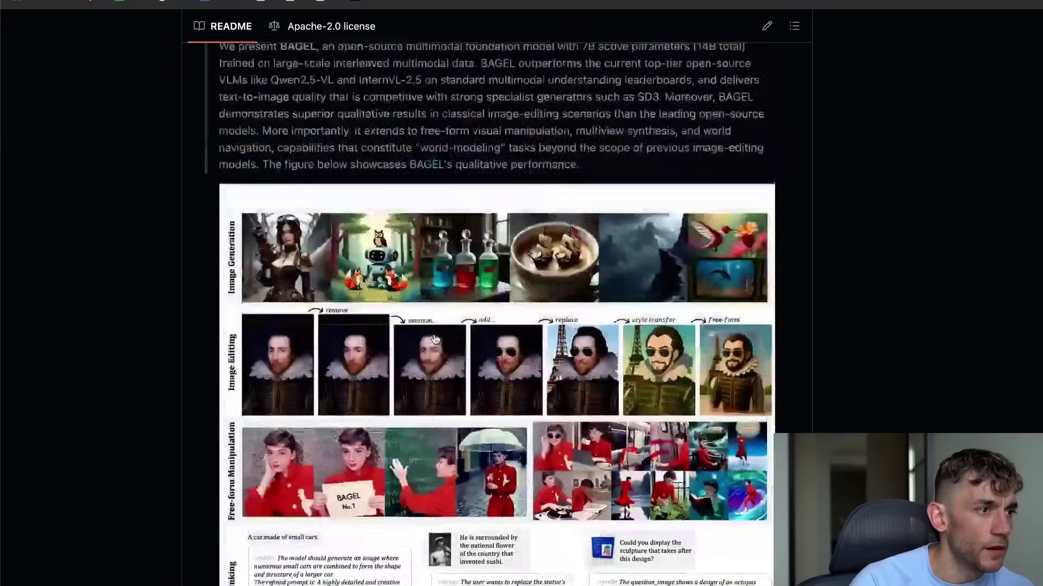
pyautogui.scroll(-5, 438, 346)
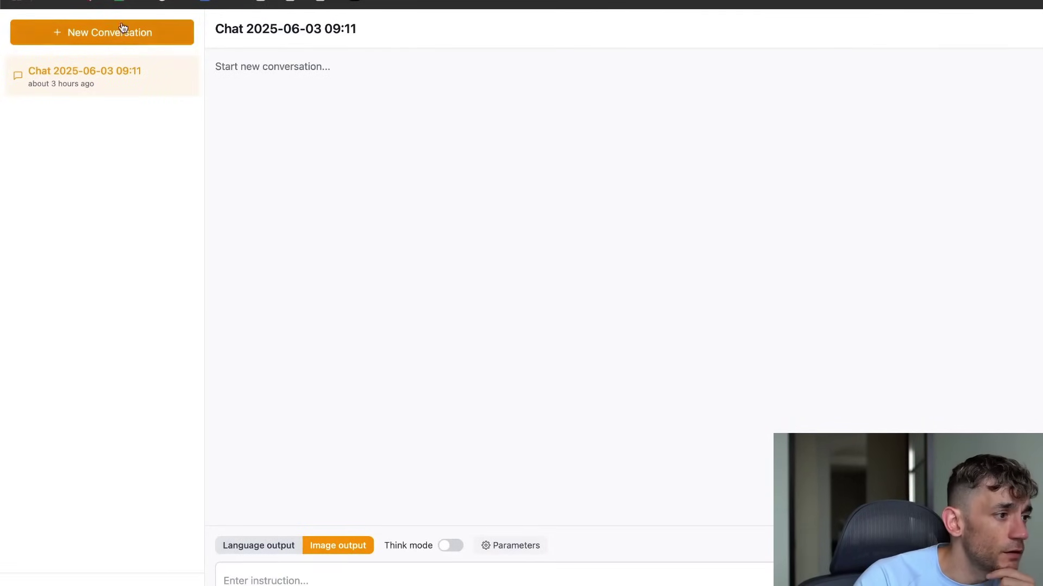
# In the Bagel demo chat, try the language output mode, enlarge the page, and switch back to image output.
pyautogui.click(260, 546)
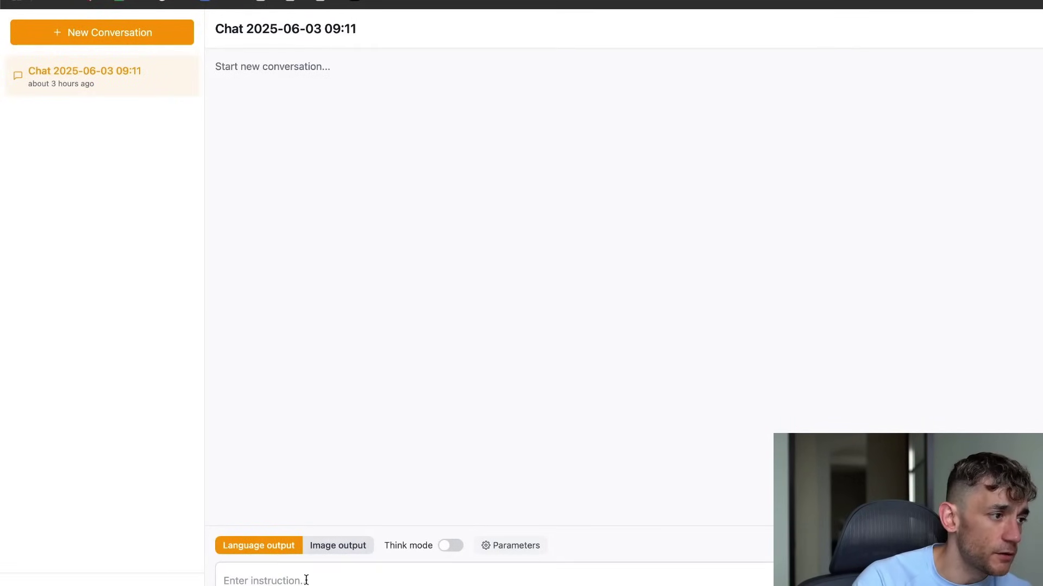
pyautogui.press('super+equal')
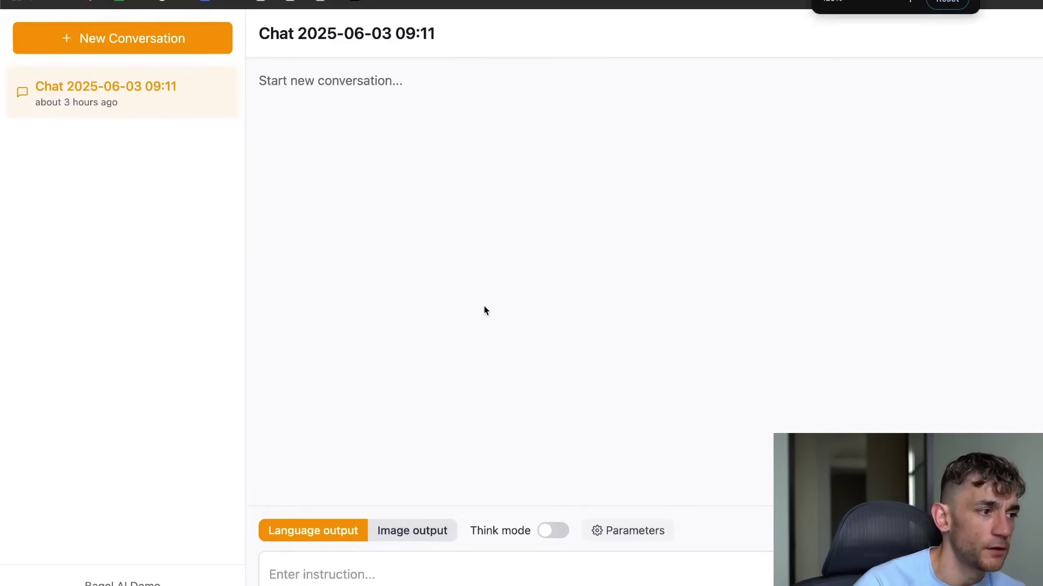
pyautogui.click(413, 531)
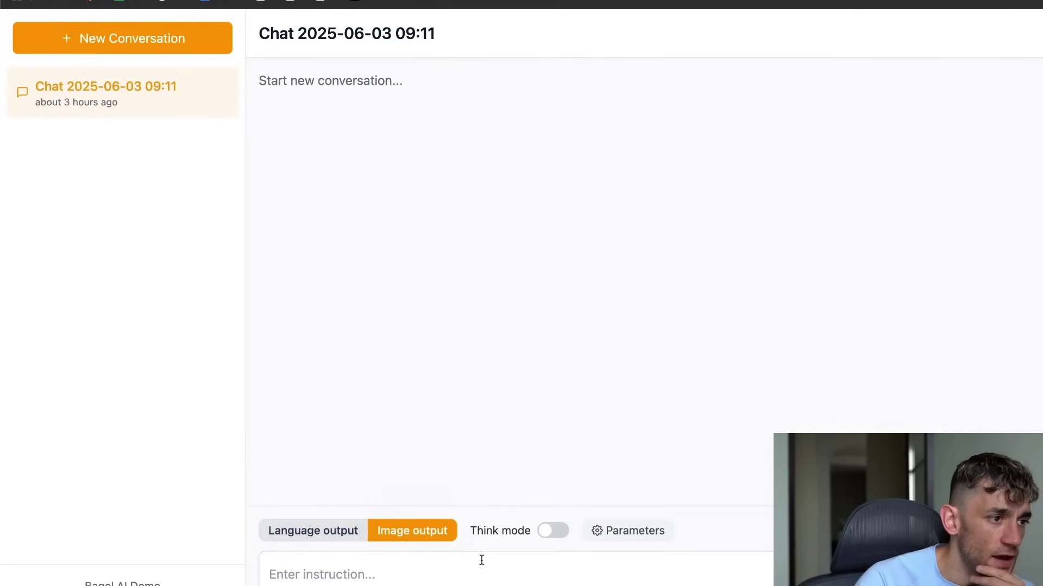
# Toggle Think mode on and back off, and inspect the Bagel demo's generation parameters.
pyautogui.click(559, 539)
pyautogui.click(540, 533)
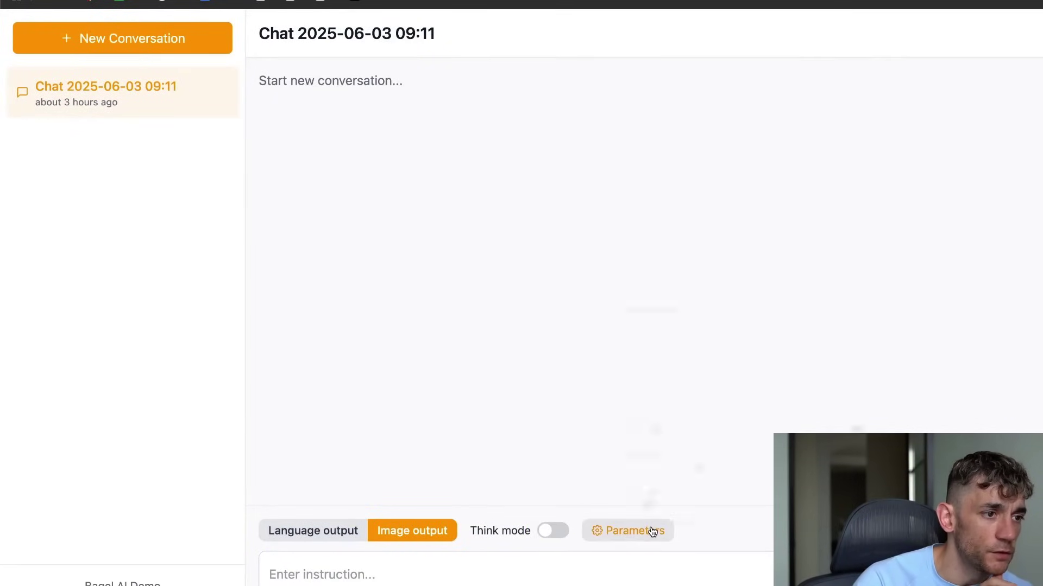
pyautogui.click(649, 531)
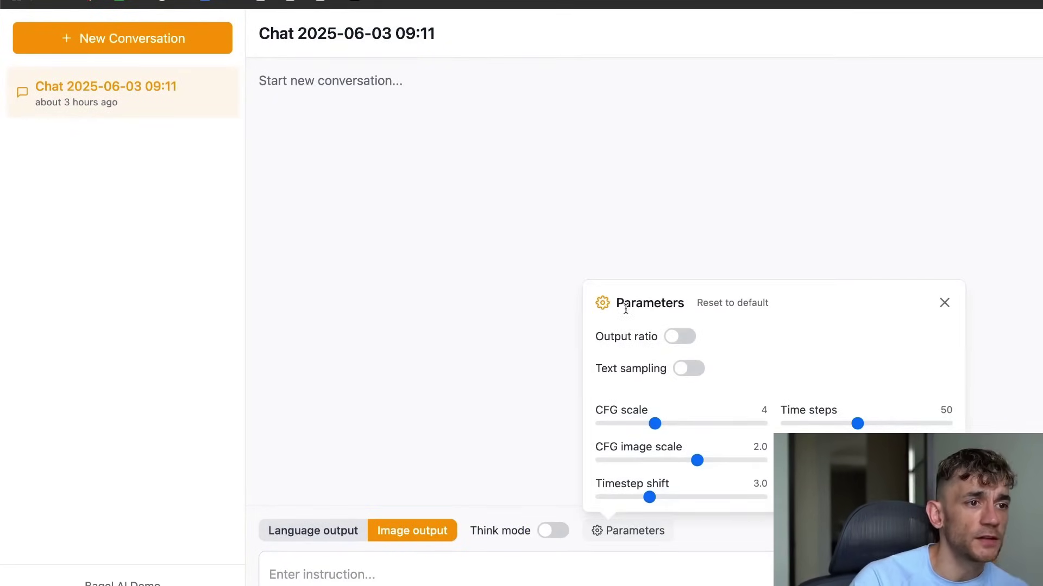
pyautogui.click(384, 290)
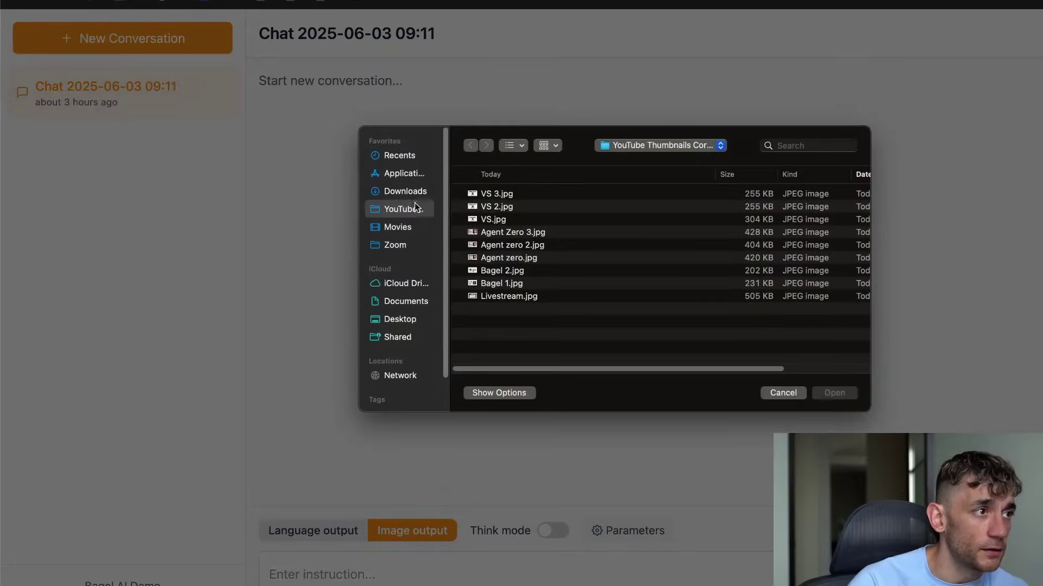
# Attach the private-jet photo from Downloads and submit the prompt "change this image so it's a helicopter, not a plan in the background".
pyautogui.click(412, 193)
pyautogui.doubleClick(517, 194)
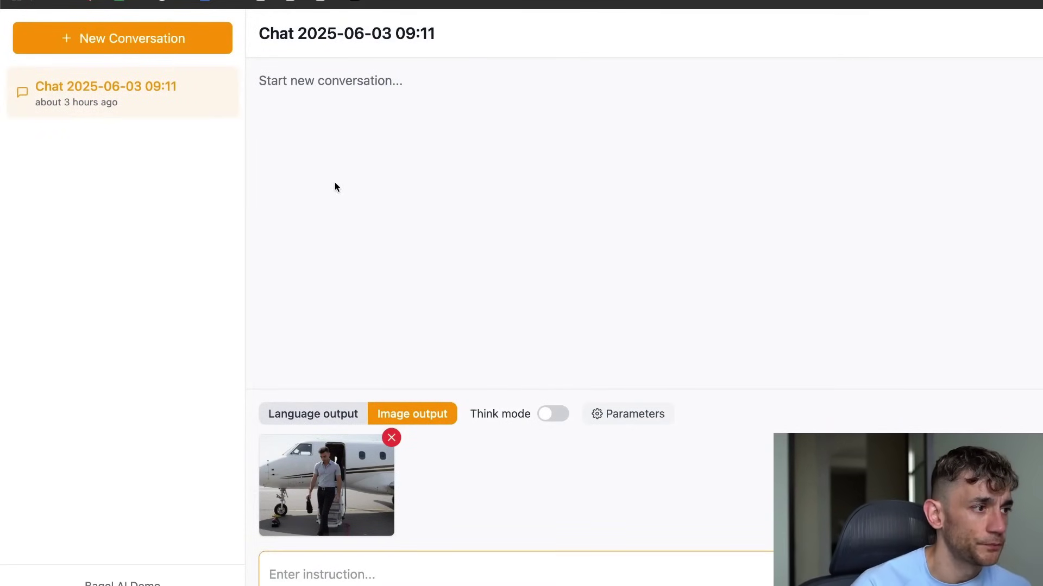
pyautogui.write('chnag')
pyautogui.press('BackSpace')
pyautogui.press('BackSpace')
pyautogui.press('BackSpace')
pyautogui.press('BackSpace')
pyautogui.press('BackSpace')
pyautogui.press('BackSpace')
pyautogui.press('BackSpace')
pyautogui.press('BackSpace')
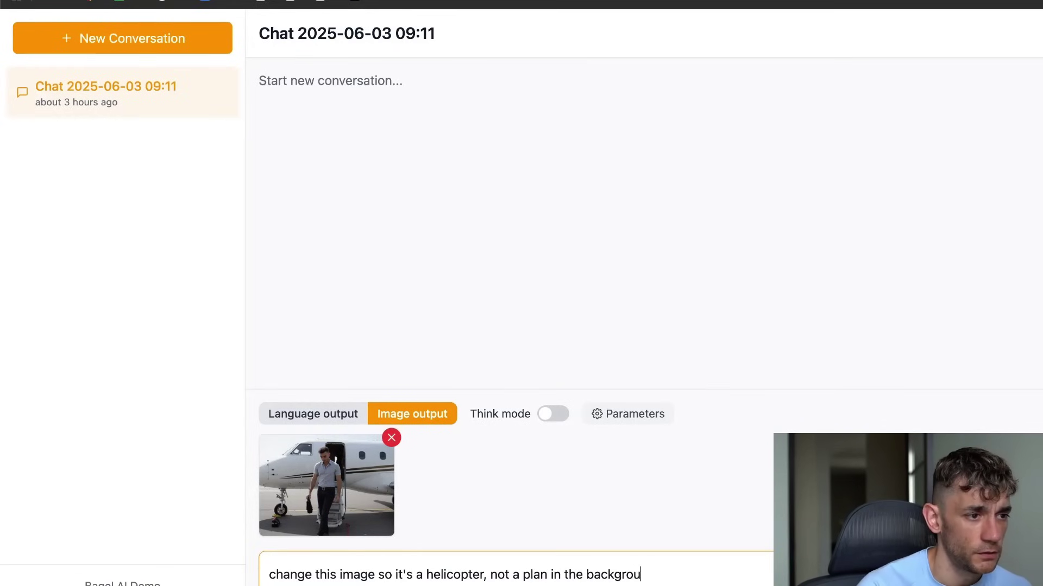
pyautogui.write('nd')
pyautogui.press('Return')
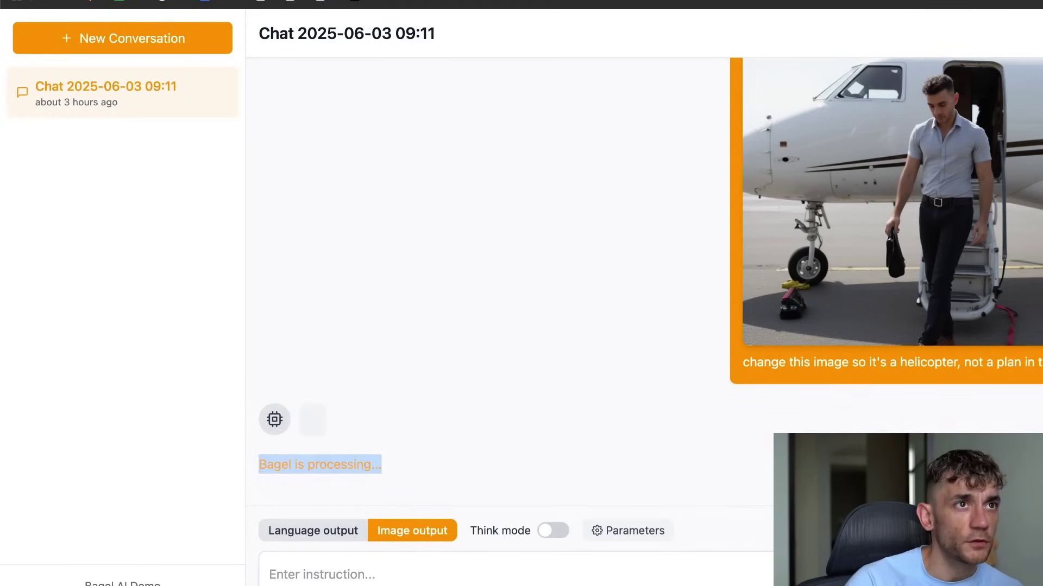
# Open ChatGPT in a new browser tab and look at its model choices, keeping 4o.
pyautogui.rightClick(553, 3)
pyautogui.click(435, 221)
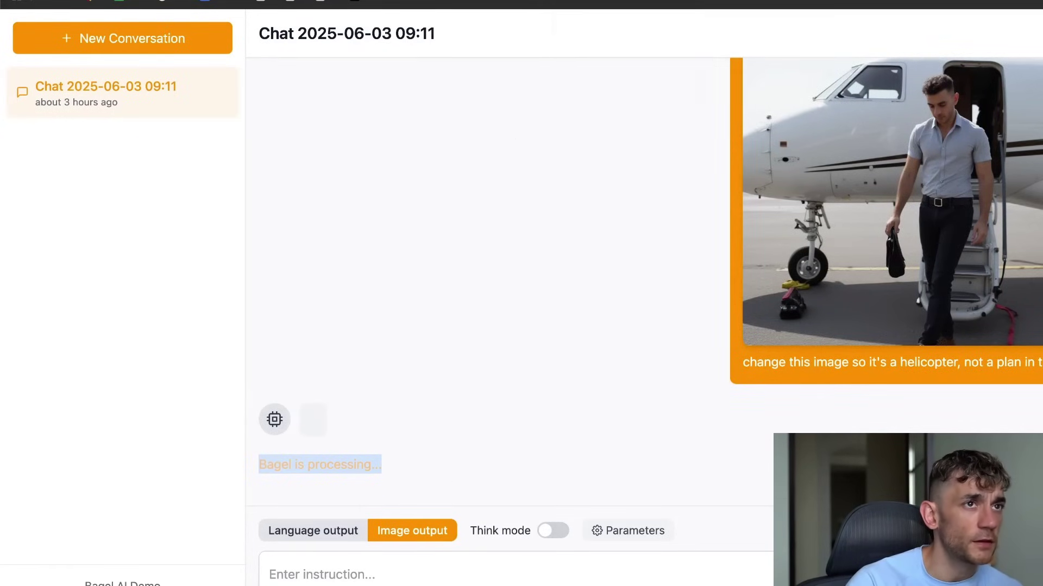
pyautogui.press('super+t')
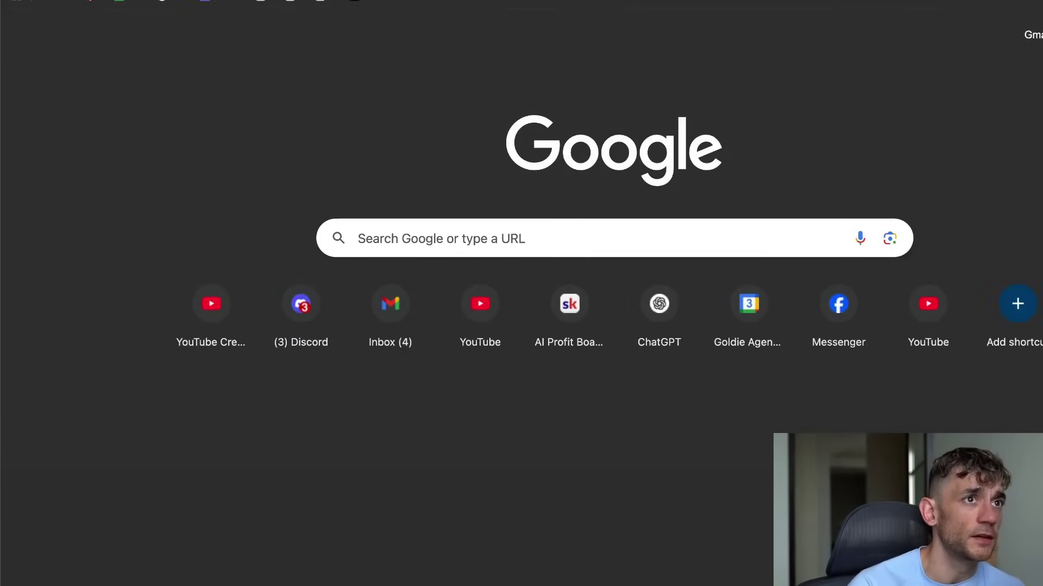
pyautogui.press('Return')
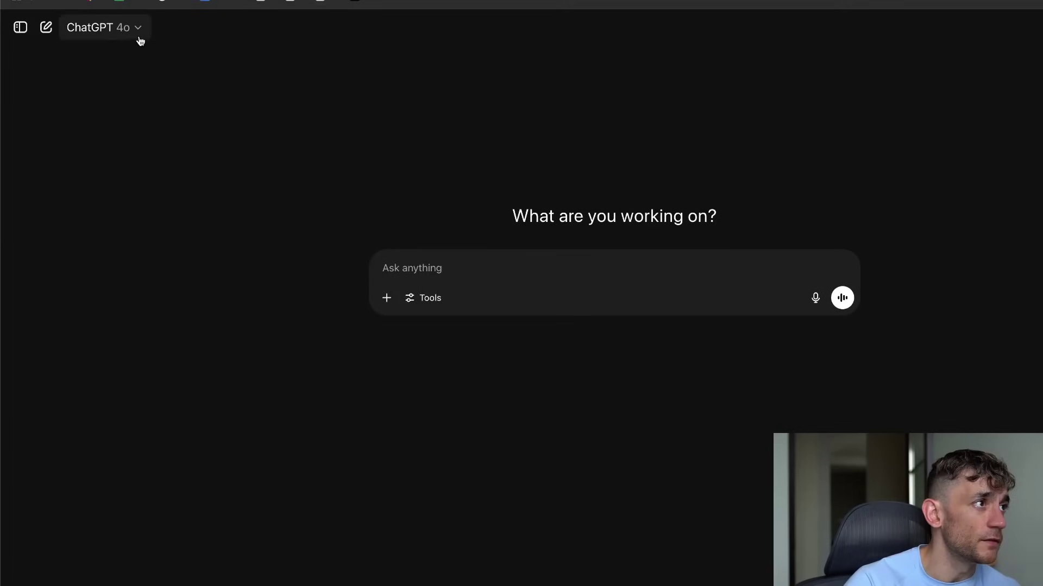
pyautogui.click(138, 28)
pyautogui.click(515, 147)
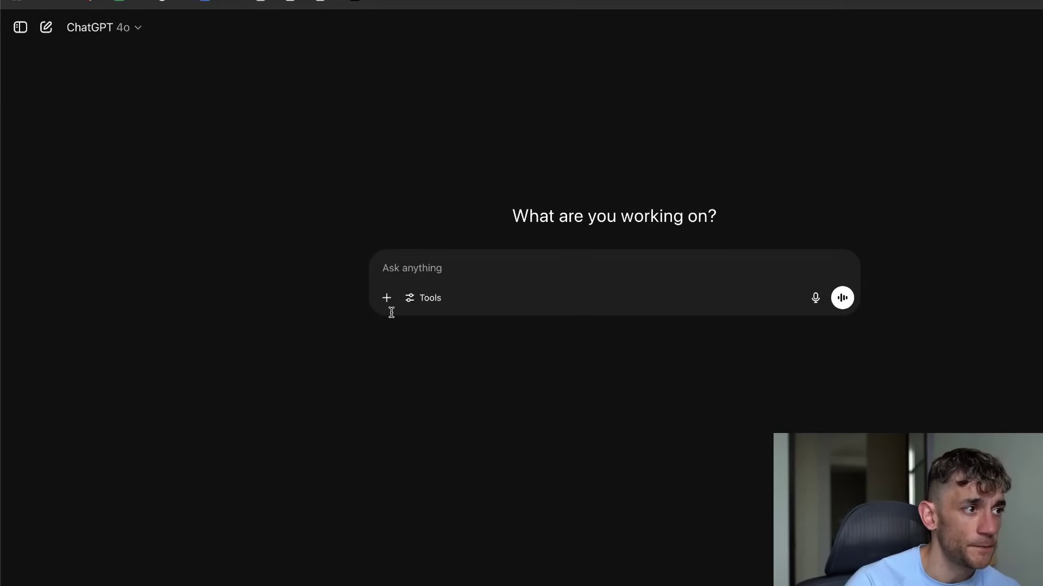
# Attach the same jet photo in ChatGPT and submit "change this image so it's a helicopter, not a plan in the background".
pyautogui.click(386, 298)
pyautogui.click(451, 327)
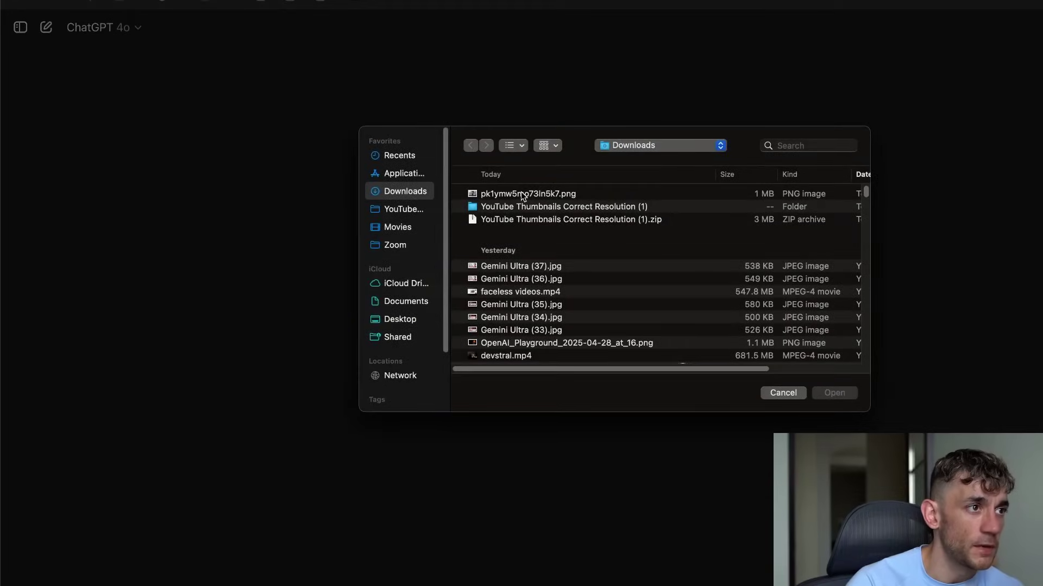
pyautogui.doubleClick(522, 194)
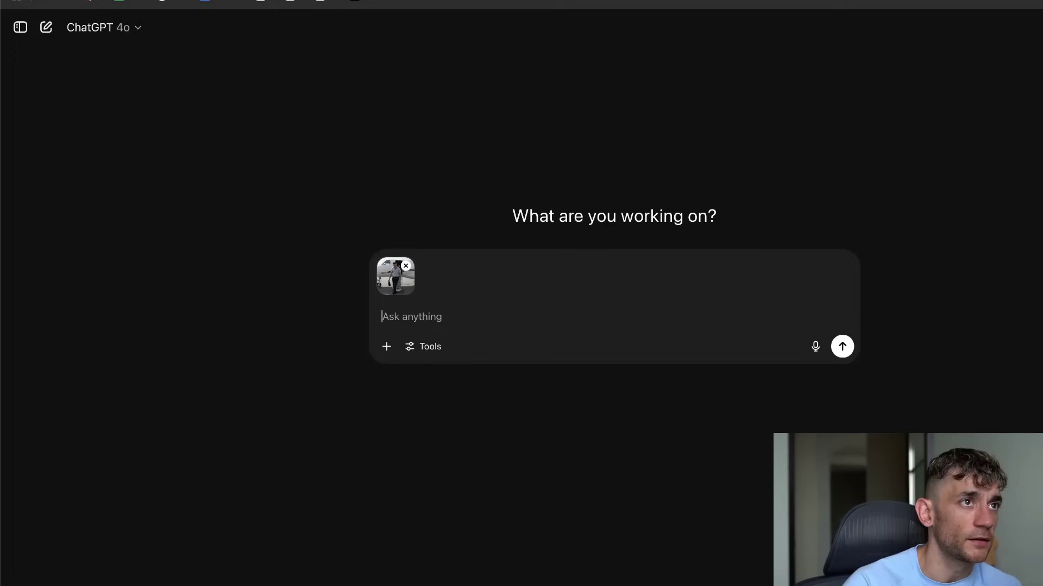
pyautogui.click(423, 316)
pyautogui.write("change this image so it's a helicopter, not a plan in the background")
pyautogui.press('Return')
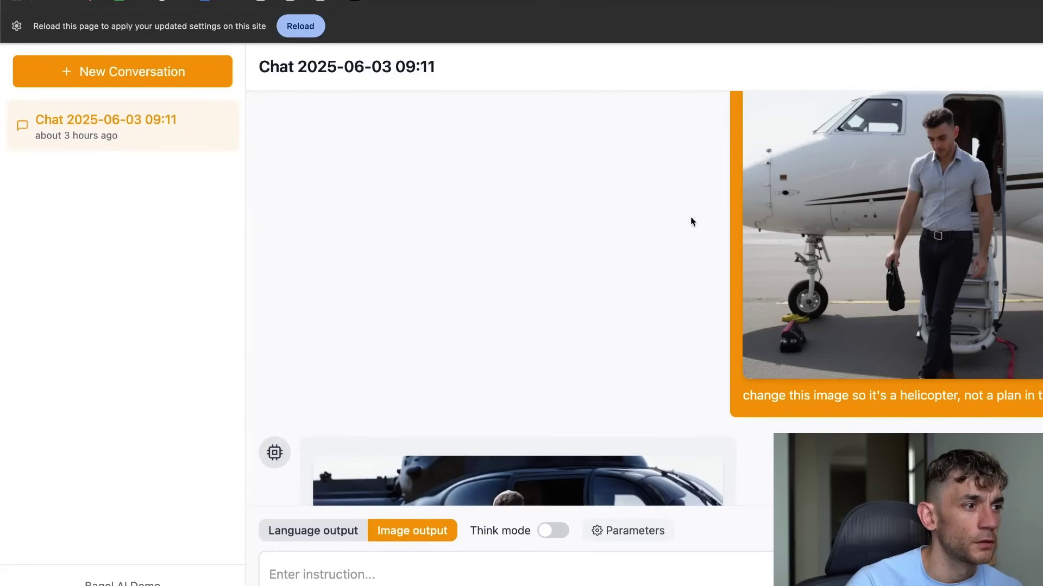
# Return to the Bagel demo chat, view the generated helicopter image and copy its image address.
pyautogui.scroll(-5, 681, 228)
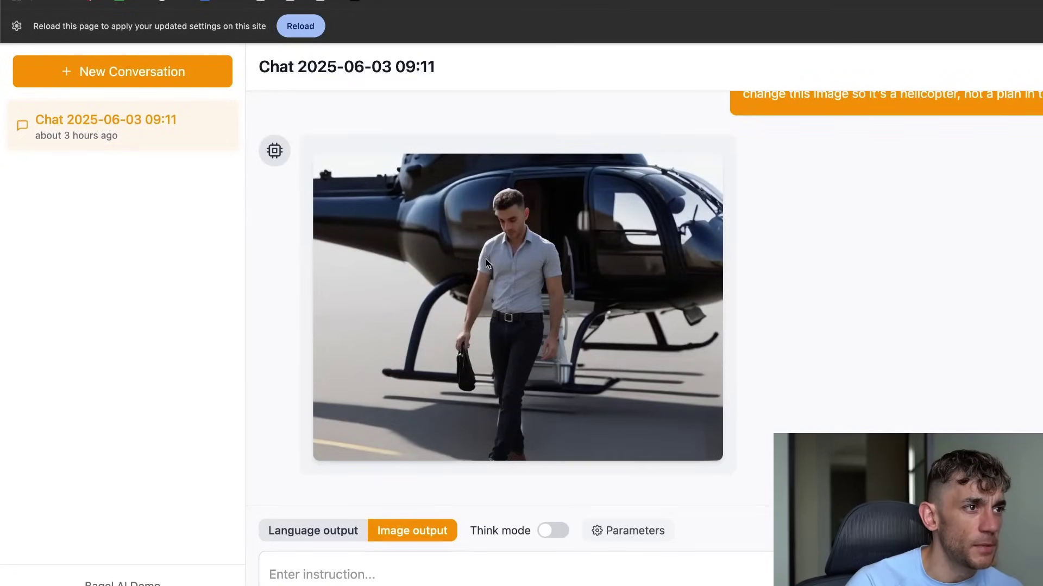
pyautogui.rightClick(510, 224)
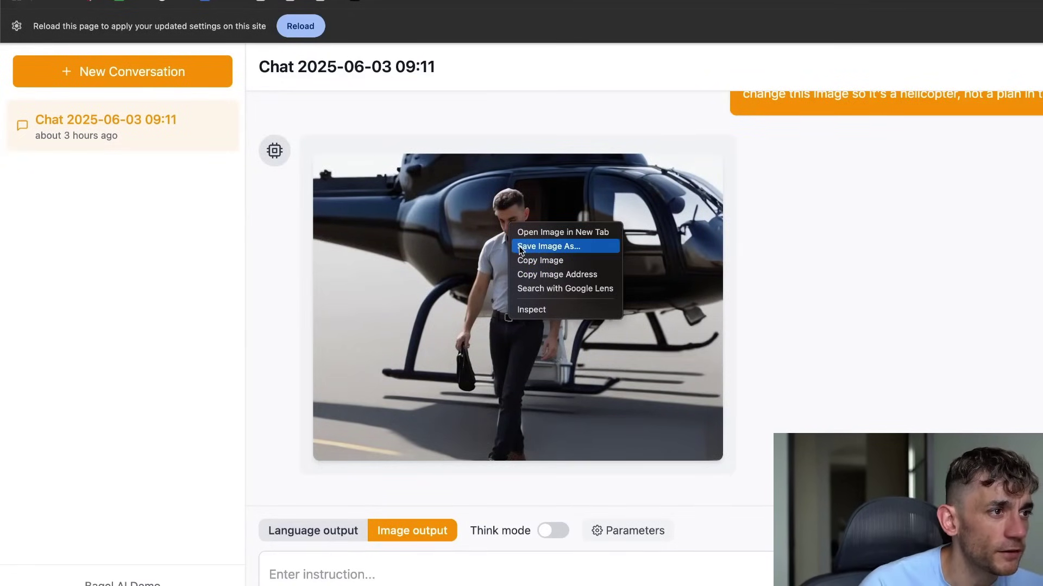
pyautogui.click(561, 275)
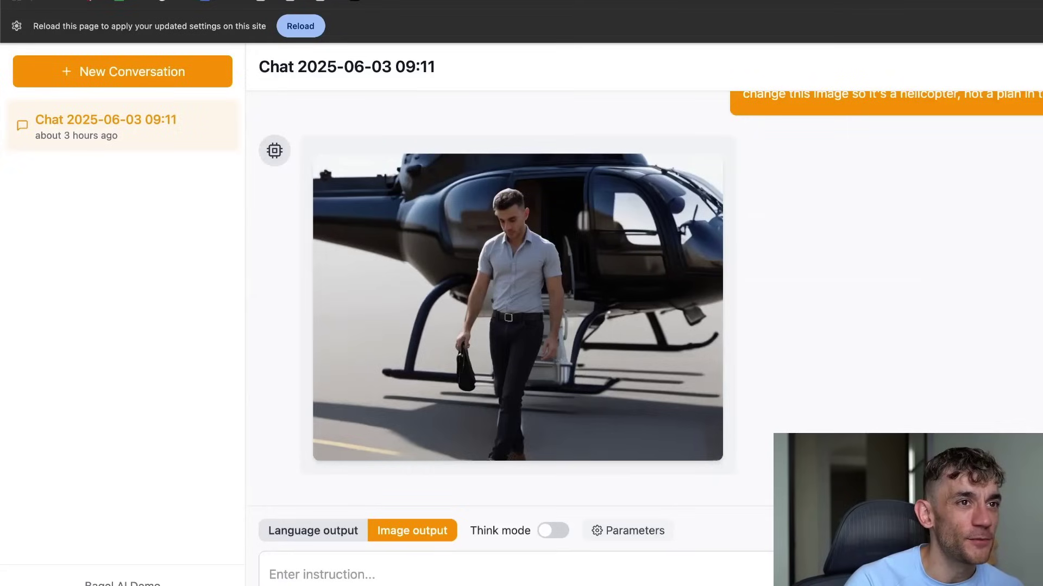
# Copy the original jet photo's image address and open a new browser tab for viewing the pictures full size.
pyautogui.scroll(5, 934, 211)
pyautogui.rightClick(919, 201)
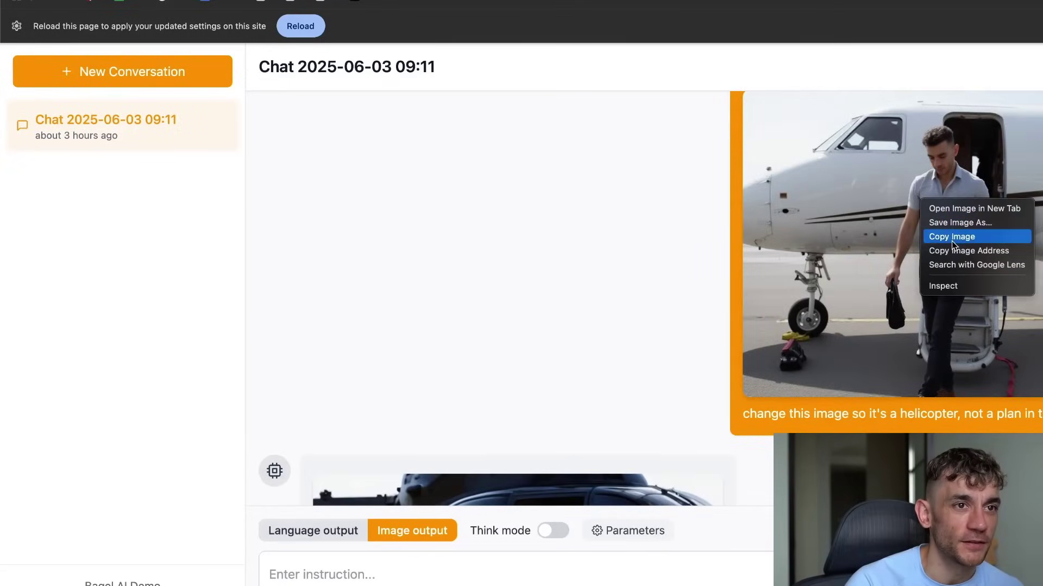
pyautogui.click(951, 248)
pyautogui.hotkey('ctrl', 't')
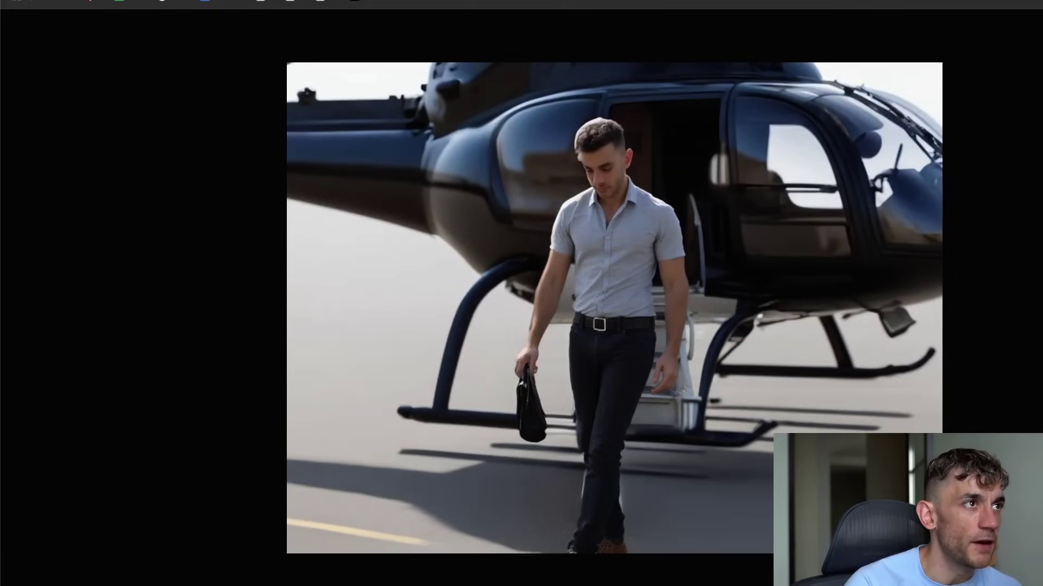
# Close the full-size image, compare the original photo with Bagel's helicopter result, and switch to ChatGPT to examine its version.
pyautogui.press('super+w')
pyautogui.scroll(-6, 727, 71)
pyautogui.scroll(2, 697, 190)
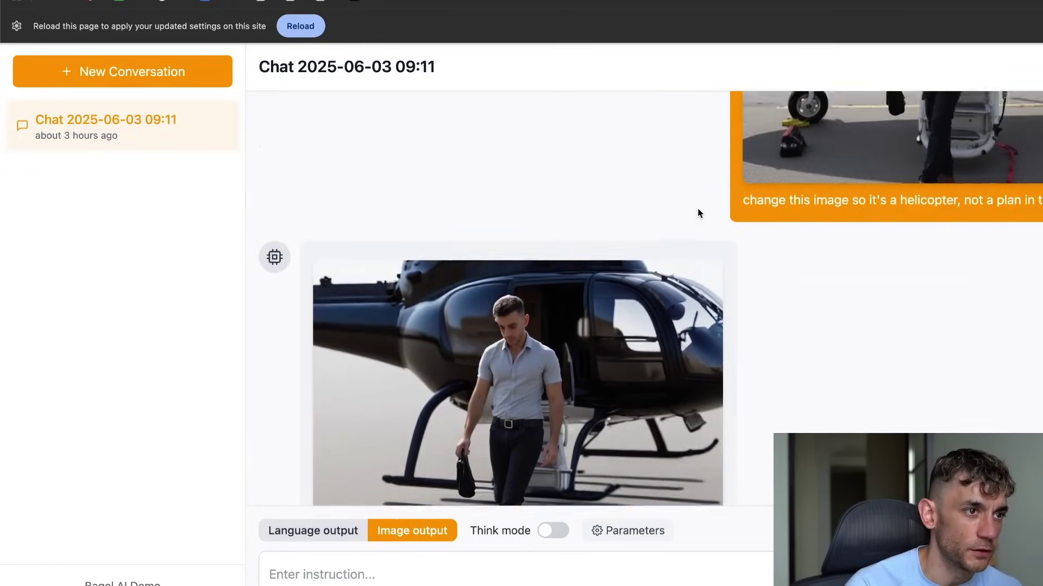
pyautogui.scroll(3, 698, 212)
pyautogui.scroll(-5, 701, 210)
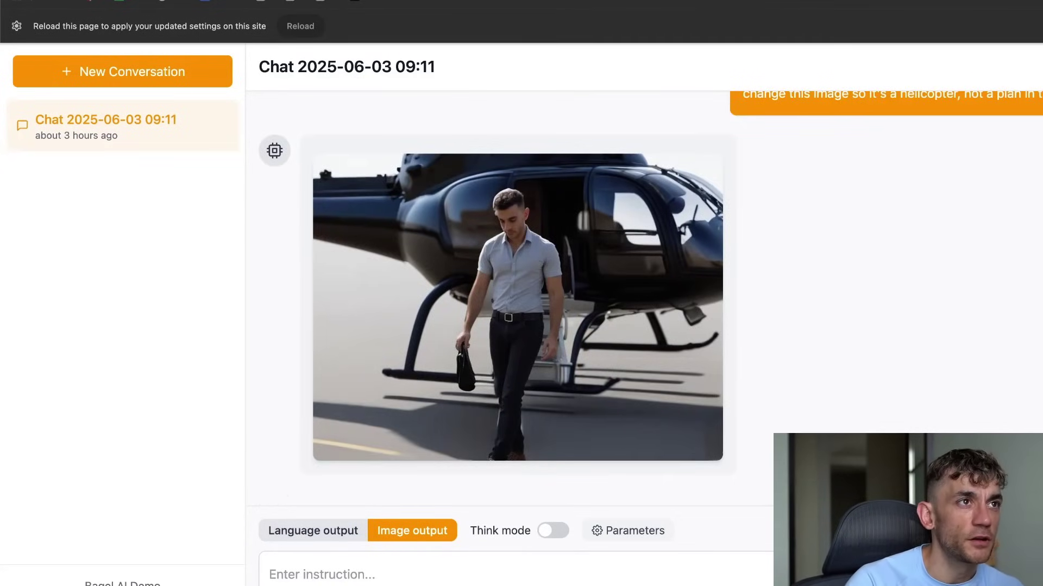
pyautogui.hotkey('ctrl', 'Tab')
pyautogui.scroll(-5, 643, 122)
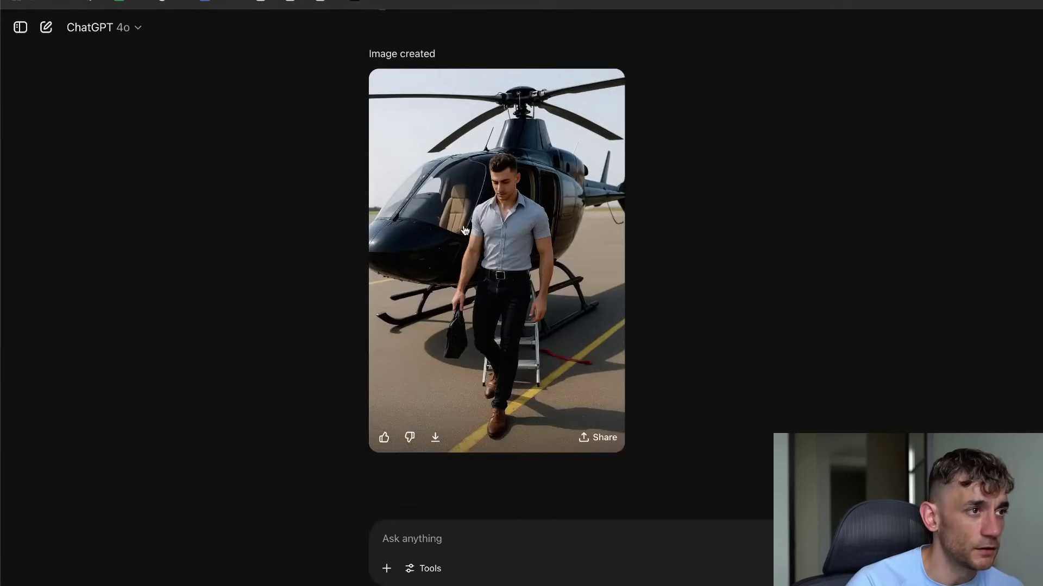
# Enlarge ChatGPT's helicopter image and save Bagel's helicopter result from the demo chat as download.jpeg.
pyautogui.click(461, 227)
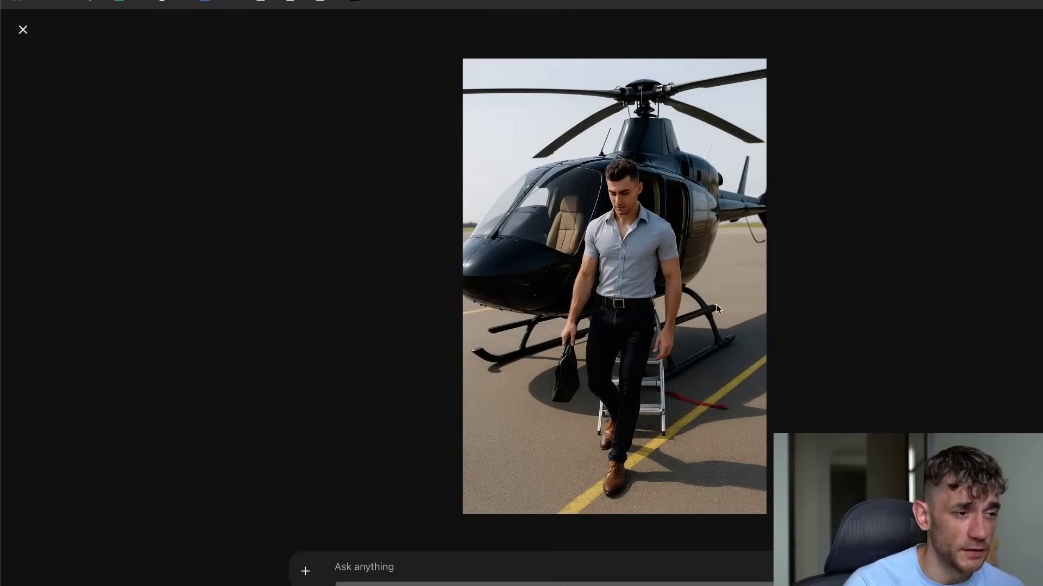
pyautogui.hotkey('ctrl', '+')
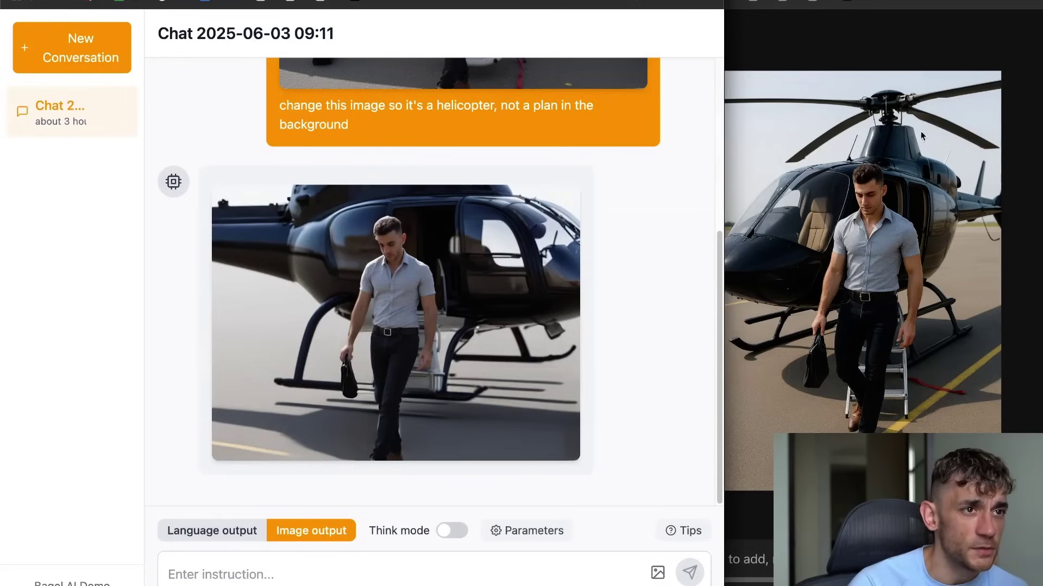
pyautogui.rightClick(450, 278)
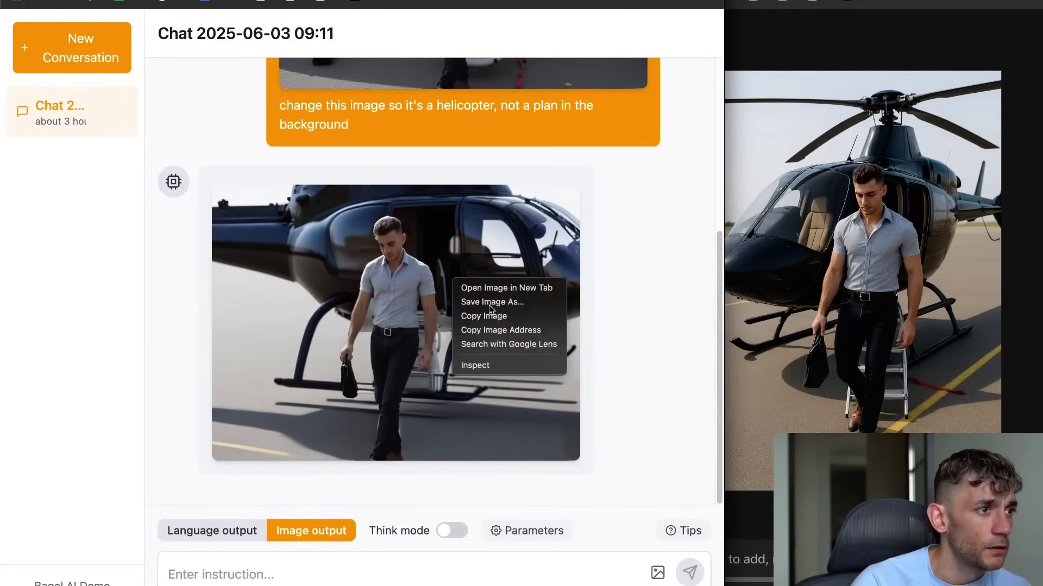
pyautogui.click(489, 304)
pyautogui.press('Return')
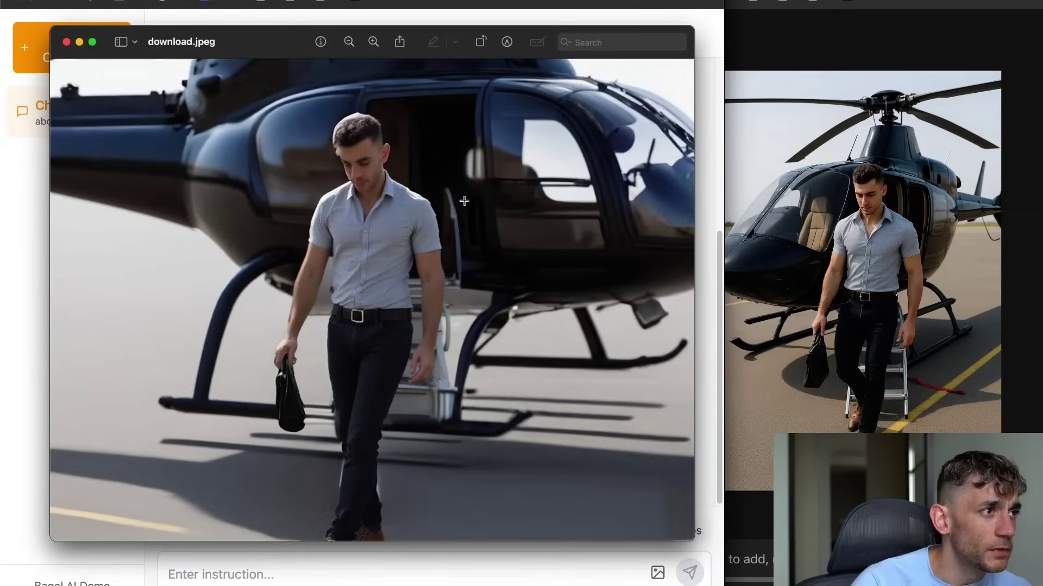
# Compare the saved Bagel picture with ChatGPT's helicopter image, then close the saved picture and return to the Bagel chat.
pyautogui.click(951, 253)
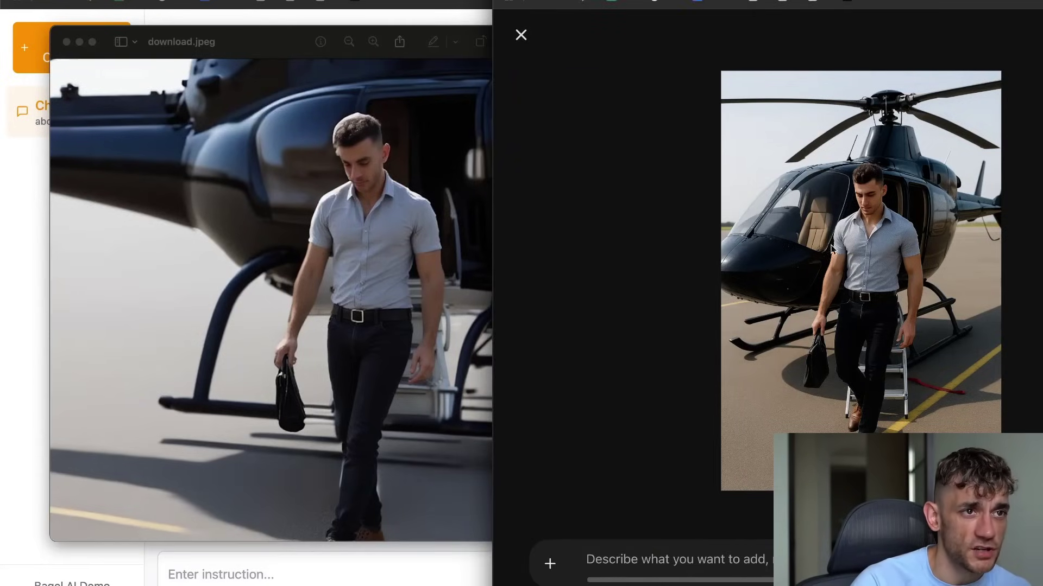
pyautogui.click(67, 42)
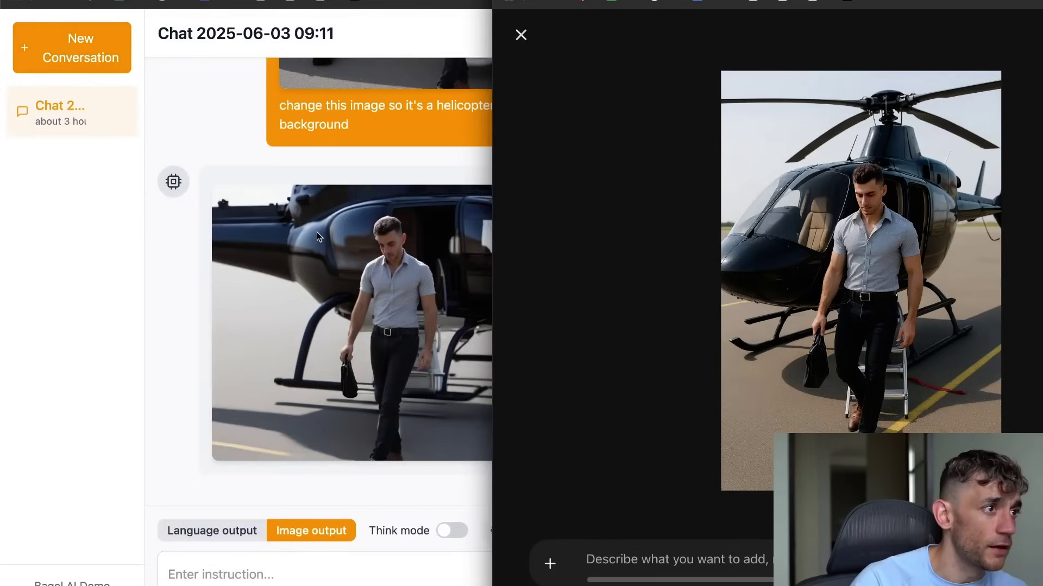
pyautogui.click(318, 236)
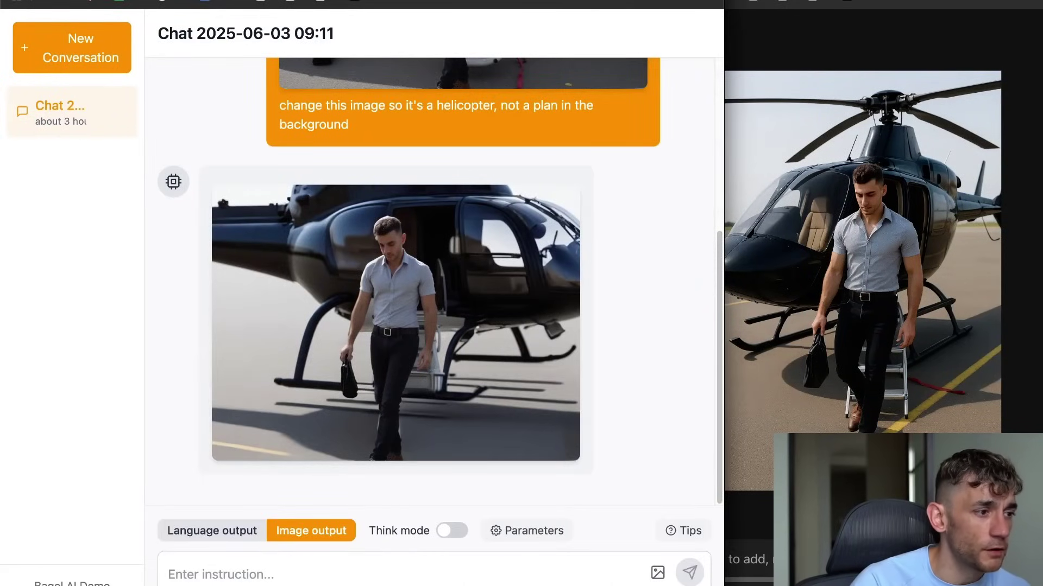
# Create a new Bagel conversation and attach the jet photo pk1ymw5mo73ln5k7.png from Downloads.
pyautogui.click(402, 563)
pyautogui.click(85, 61)
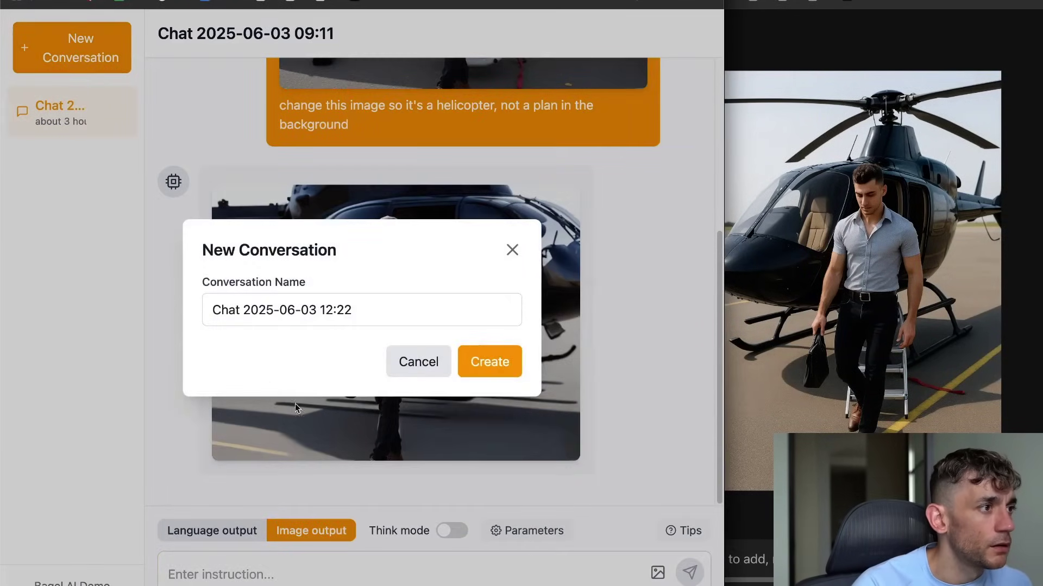
pyautogui.click(489, 361)
pyautogui.click(657, 572)
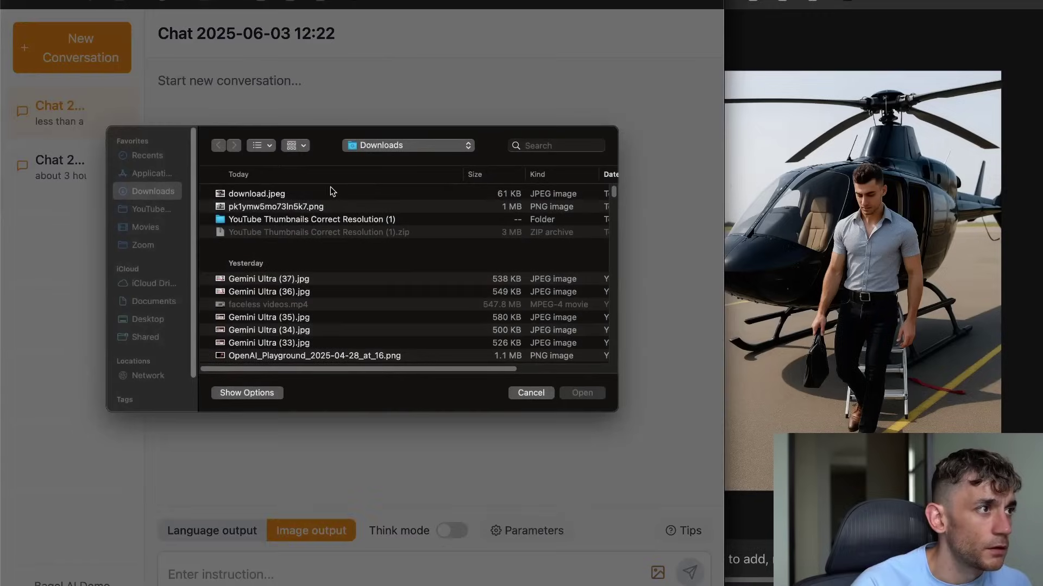
pyautogui.doubleClick(294, 206)
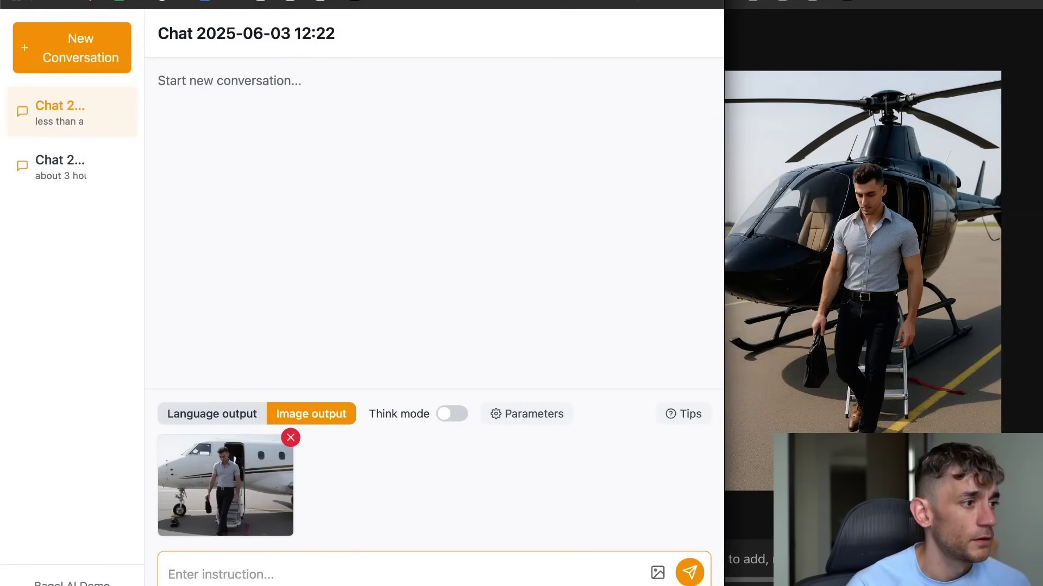
# Submit the prompt "Describe this image" to Bagel with the attached jet photo.
pyautogui.click(298, 577)
pyautogui.write('Describe this image')
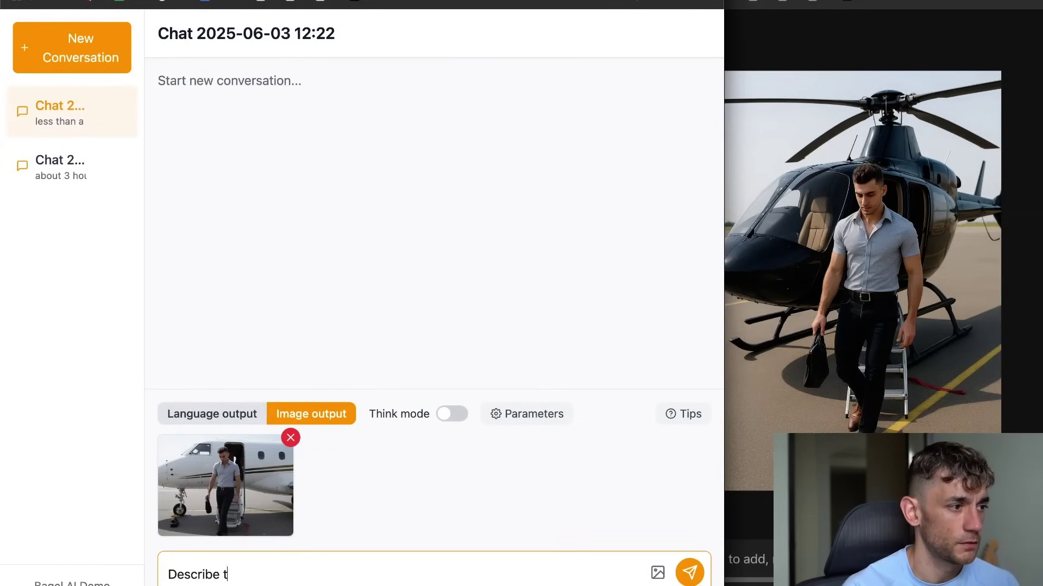
pyautogui.press('Return')
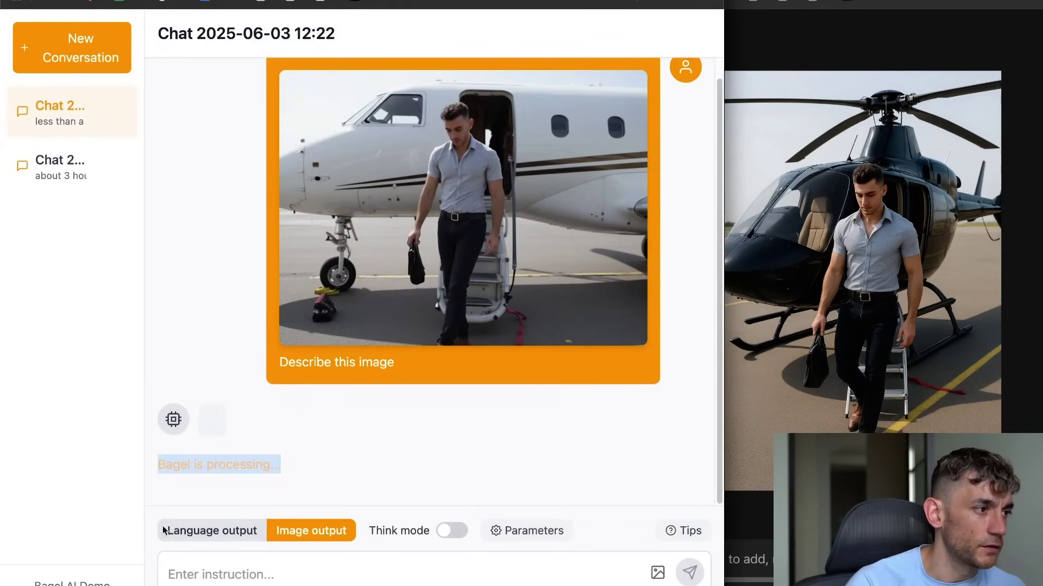
# Switch to ChatGPT, attach the helicopter image in a new chat within a narrowed window, and enter "Describe this".
pyautogui.click(731, 42)
pyautogui.click(526, 46)
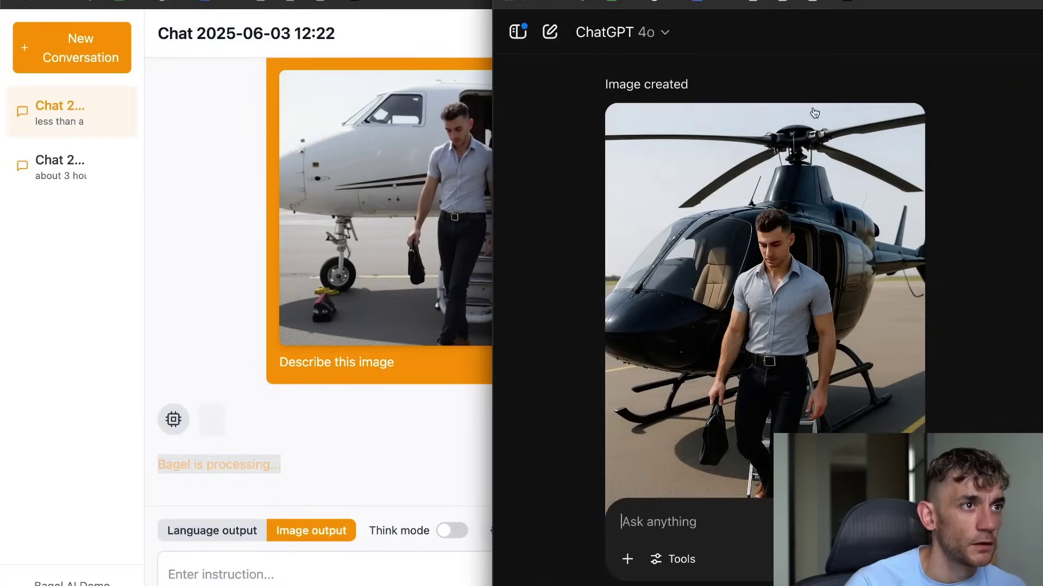
pyautogui.press('super+v')
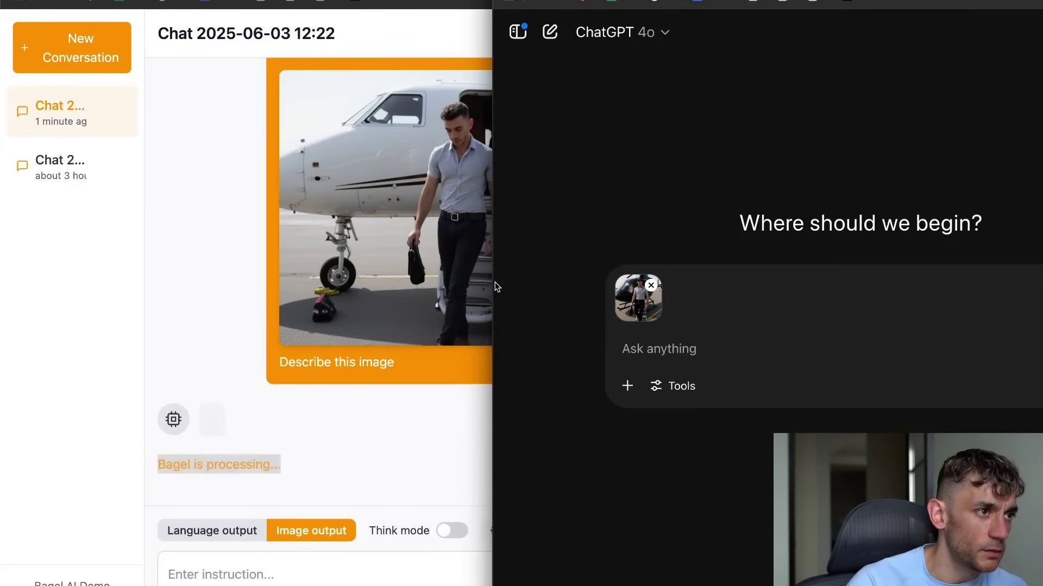
pyautogui.moveTo(496, 287); pyautogui.dragTo(625, 287)
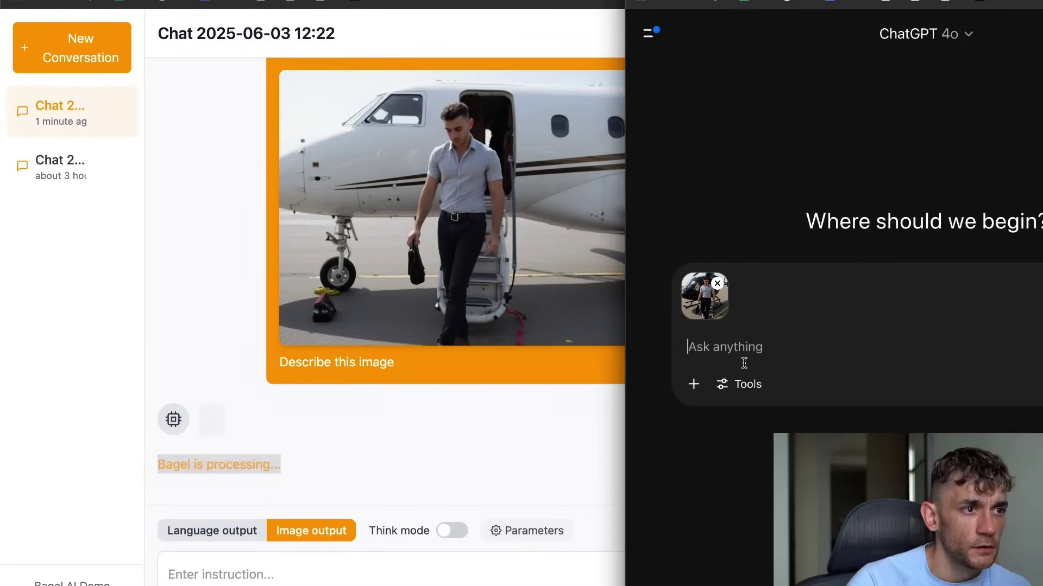
pyautogui.write('Describe this')
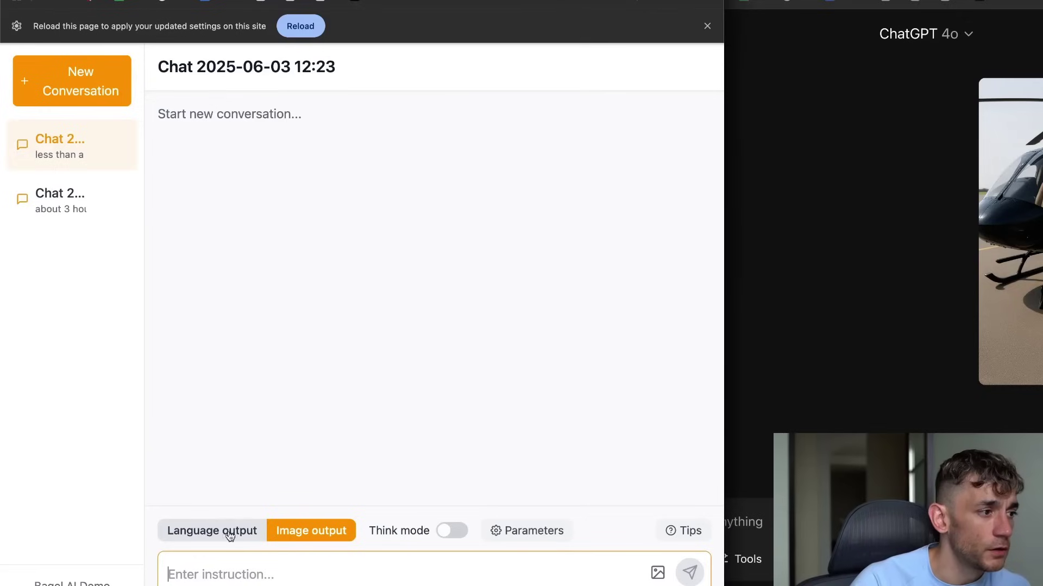
# Look through the BAGEL repository README while waiting, then examine Bagel's output for the jet photo against the original.
pyautogui.click(371, 258)
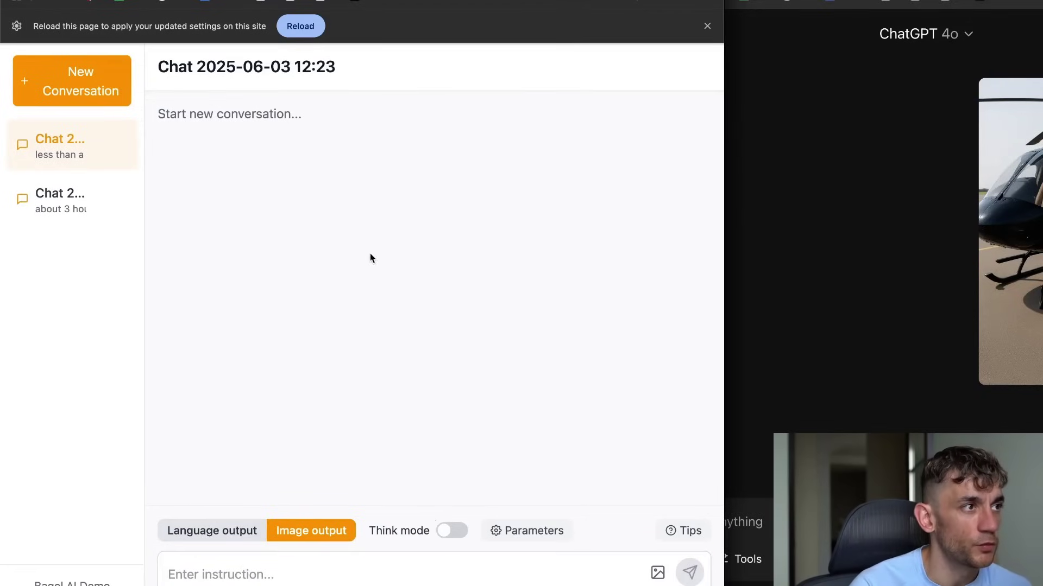
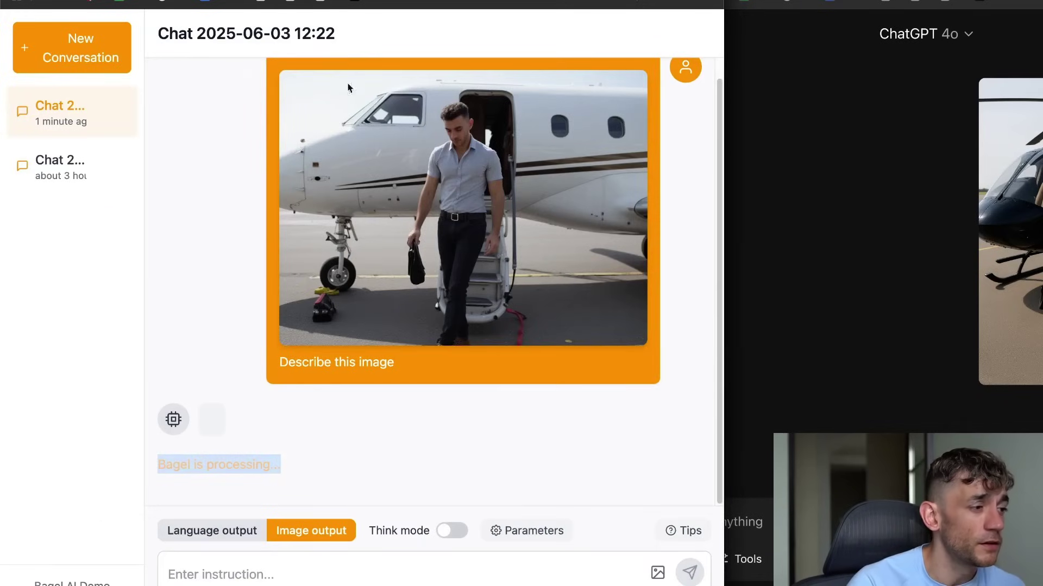
pyautogui.click(416, 402)
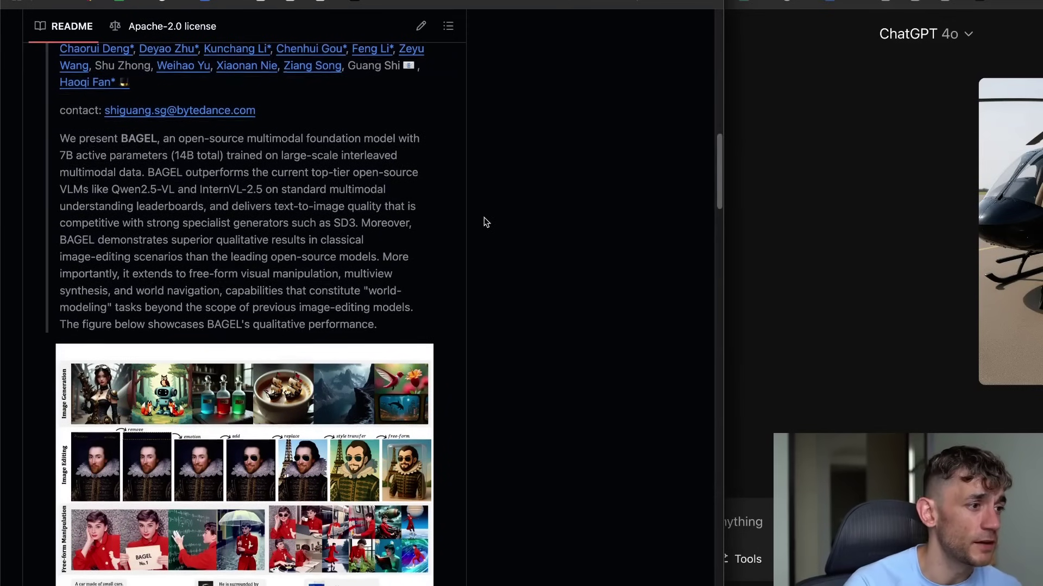
pyautogui.scroll(-5, 465, 309)
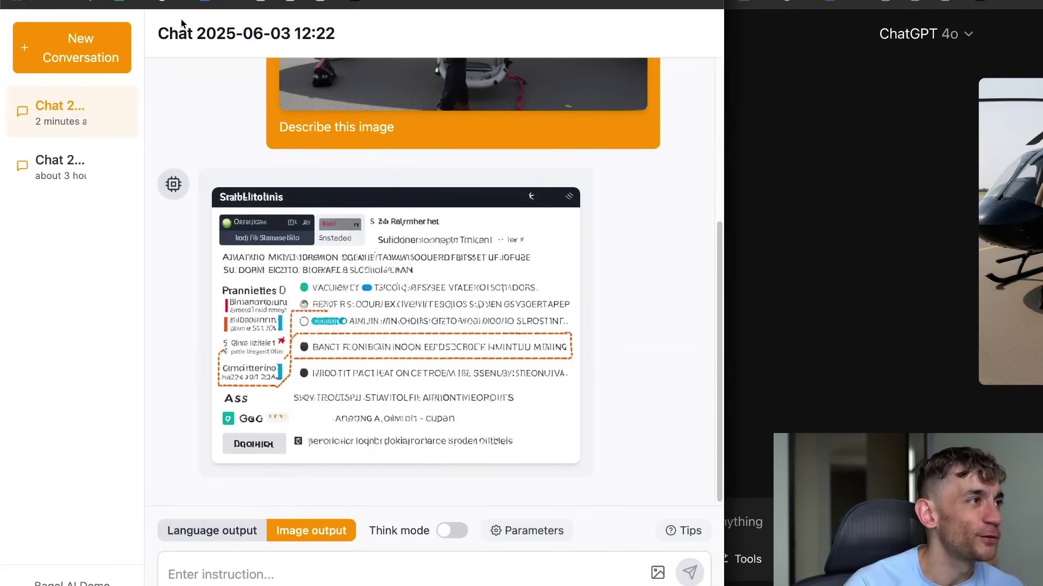
pyautogui.scroll(5, 360, 279)
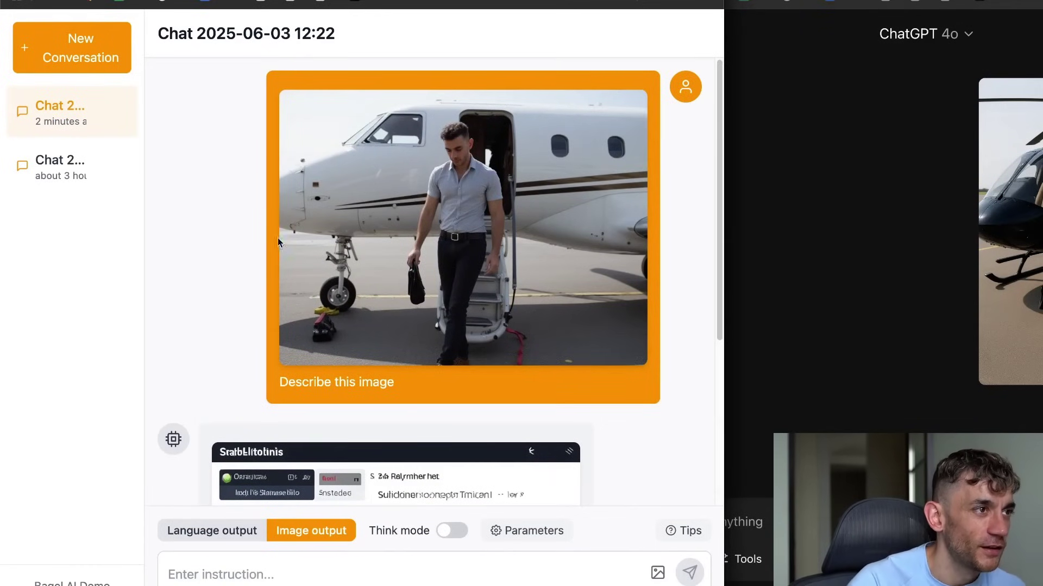
pyautogui.moveTo(412, 354); pyautogui.dragTo(411, 367)
pyautogui.scroll(-5, 412, 368)
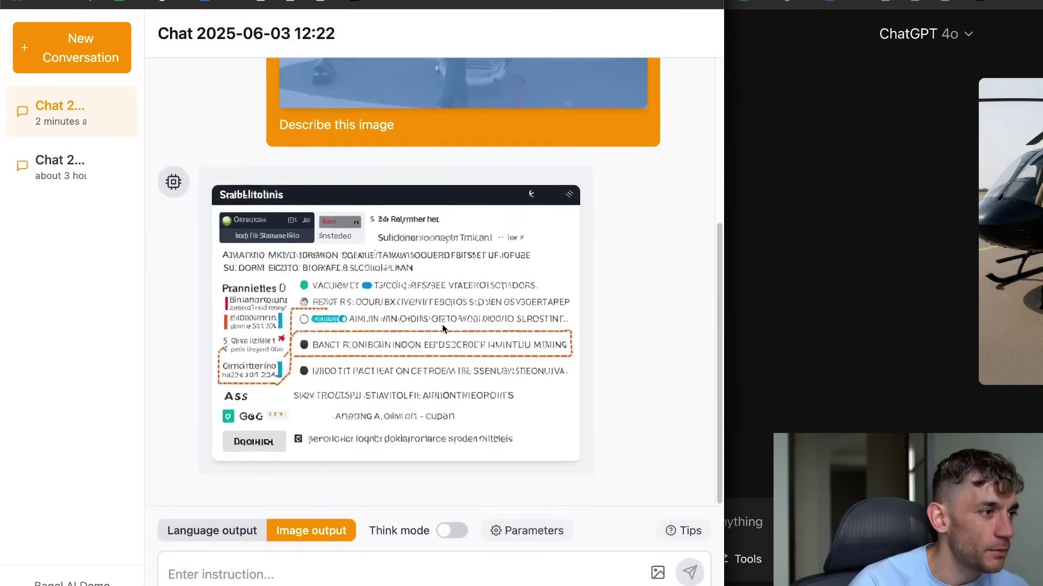
pyautogui.rightClick(309, 327)
pyautogui.click(243, 418)
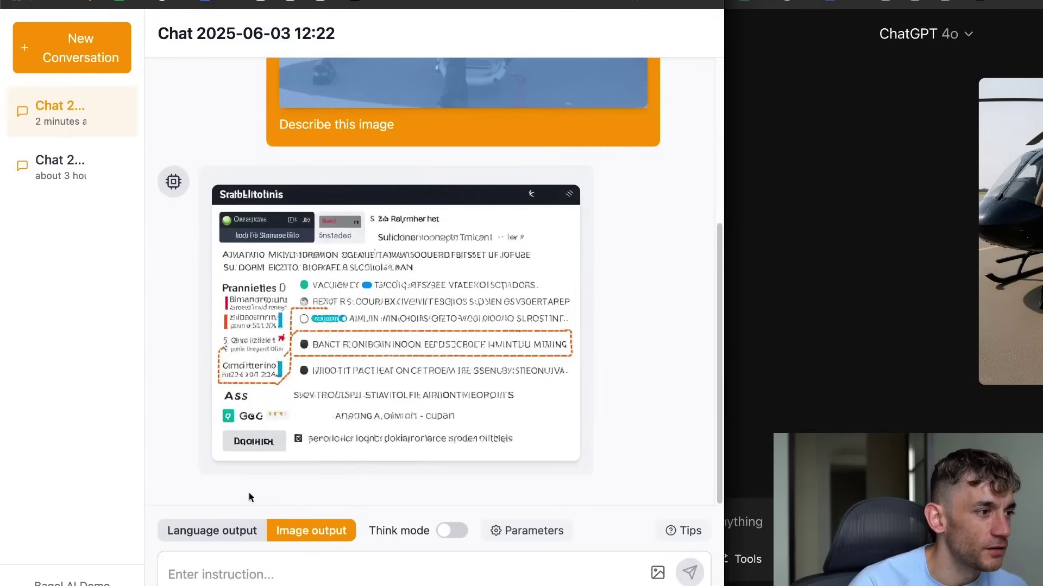
# Switch Bagel to language output and reuse the prompt "Describe this image" in the same conversation.
pyautogui.click(234, 532)
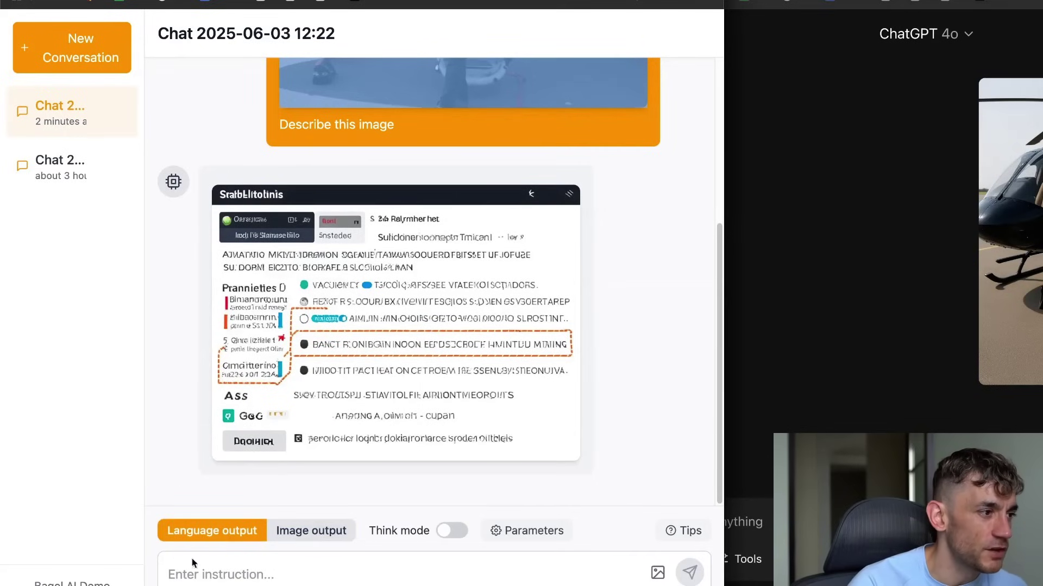
pyautogui.tripleClick(333, 124)
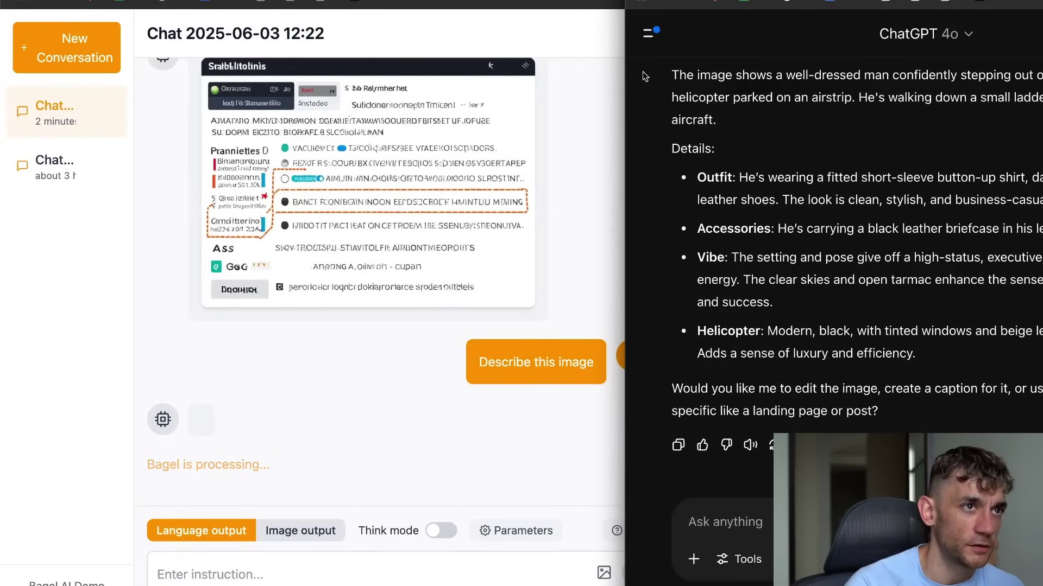
# Read ChatGPT's description of the helicopter image, highlighting the summary, the details and the closing question.
pyautogui.moveTo(669, 76); pyautogui.dragTo(854, 111)
pyautogui.click(690, 156)
pyautogui.moveTo(669, 143); pyautogui.dragTo(773, 216)
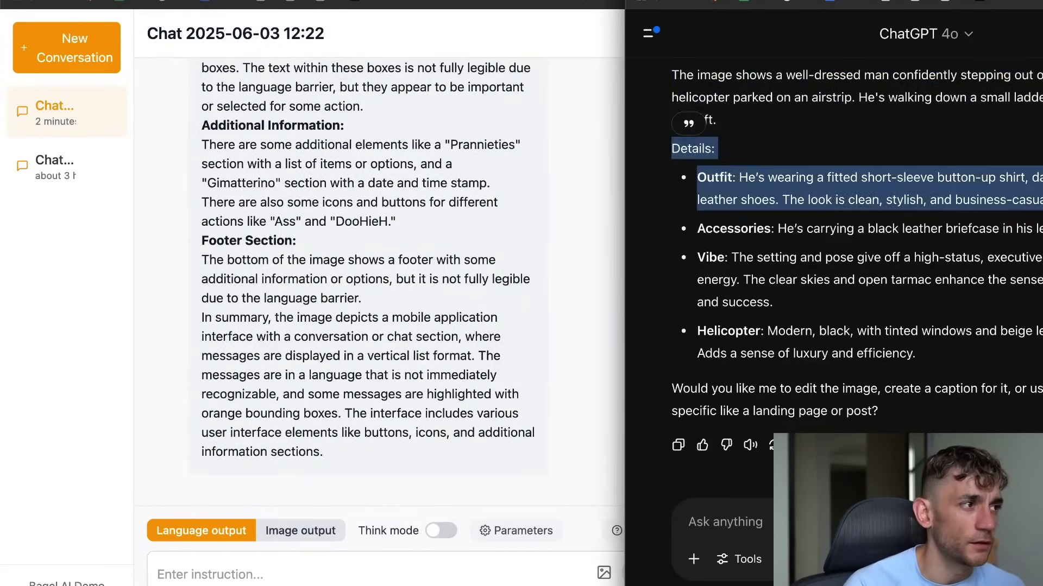
pyautogui.click(774, 256)
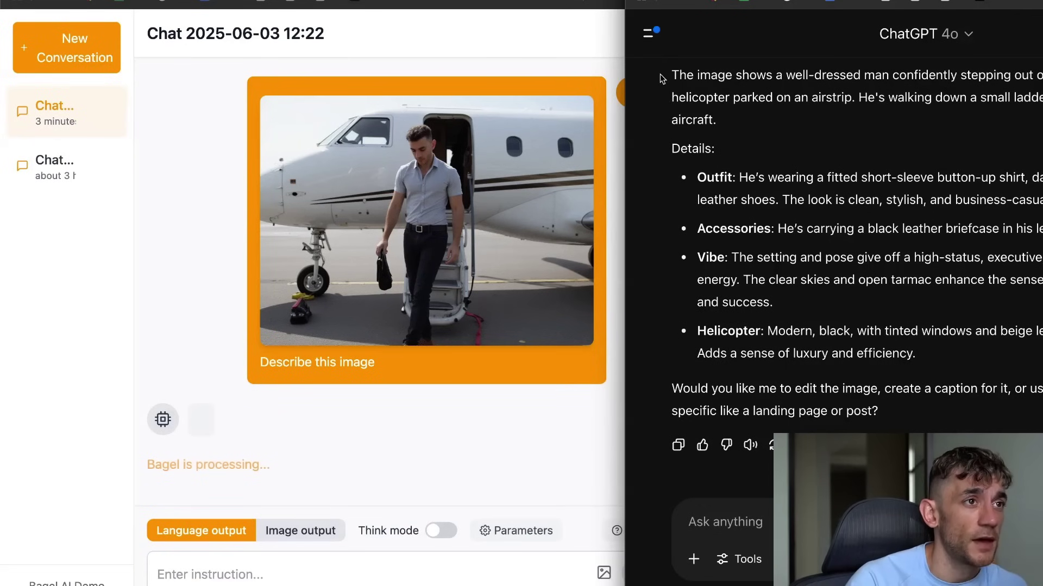
pyautogui.moveTo(665, 76); pyautogui.dragTo(928, 421)
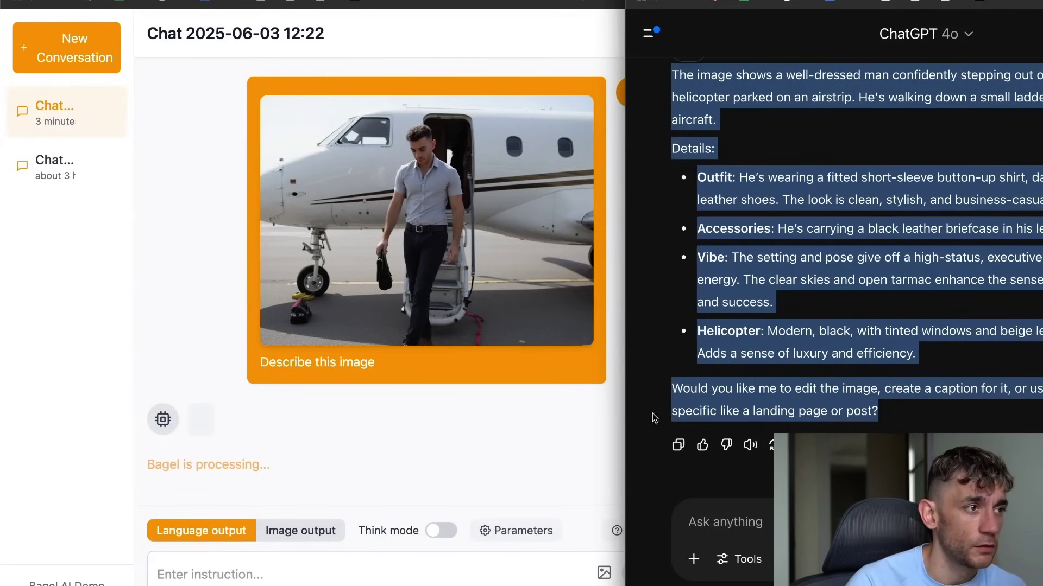
# Read Bagel's text description of the jet photo in full and check it against the picture.
pyautogui.click(288, 263)
pyautogui.scroll(3, 379, 174)
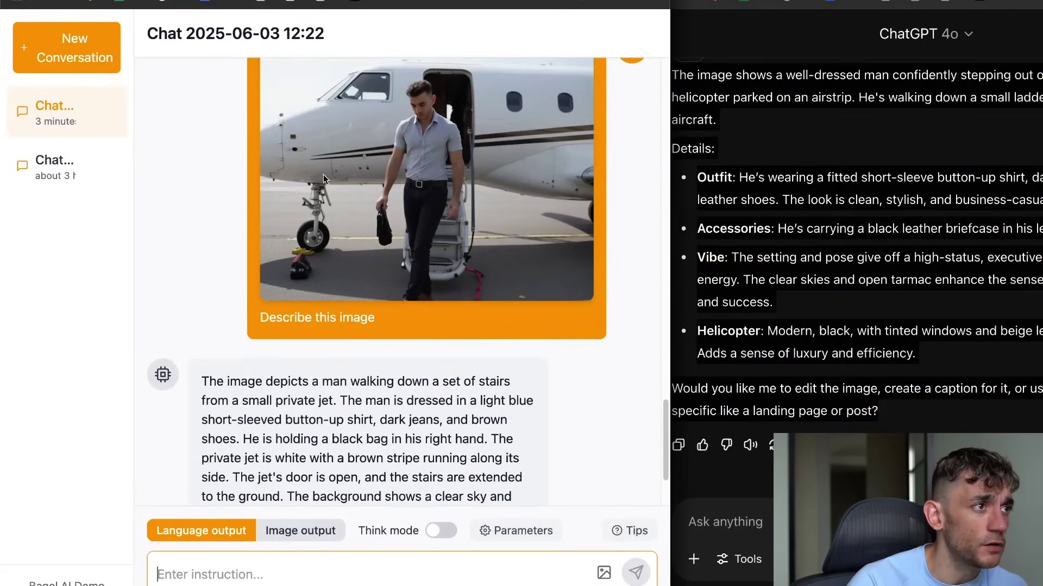
pyautogui.scroll(-3, 337, 201)
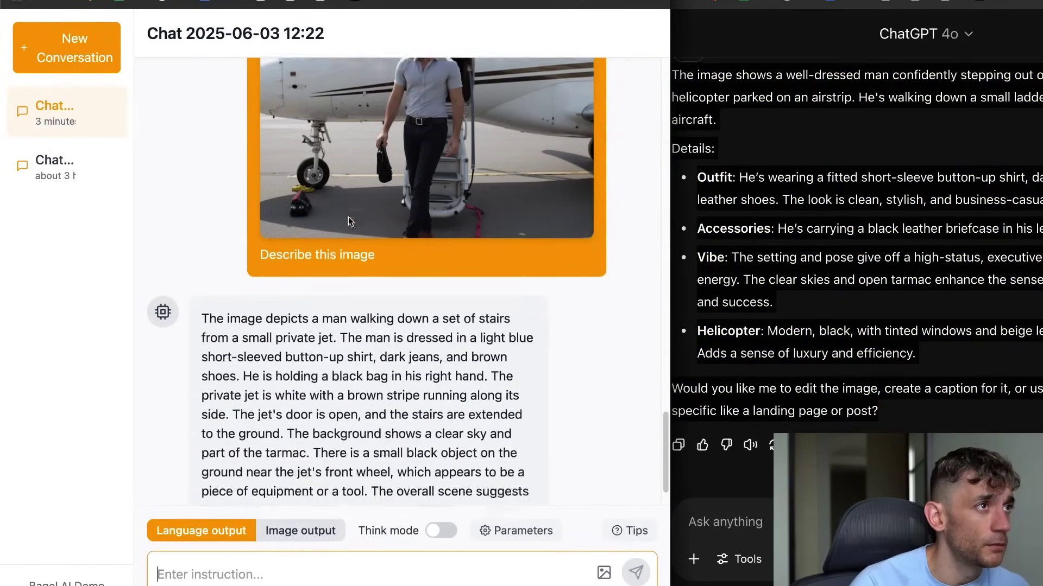
pyautogui.scroll(5, 327, 228)
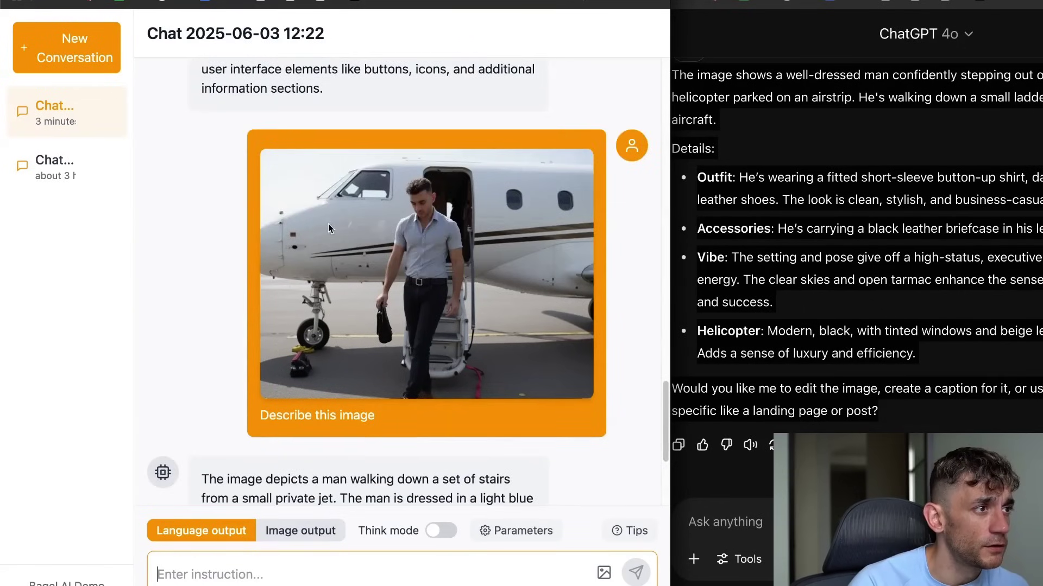
pyautogui.scroll(-3, 413, 217)
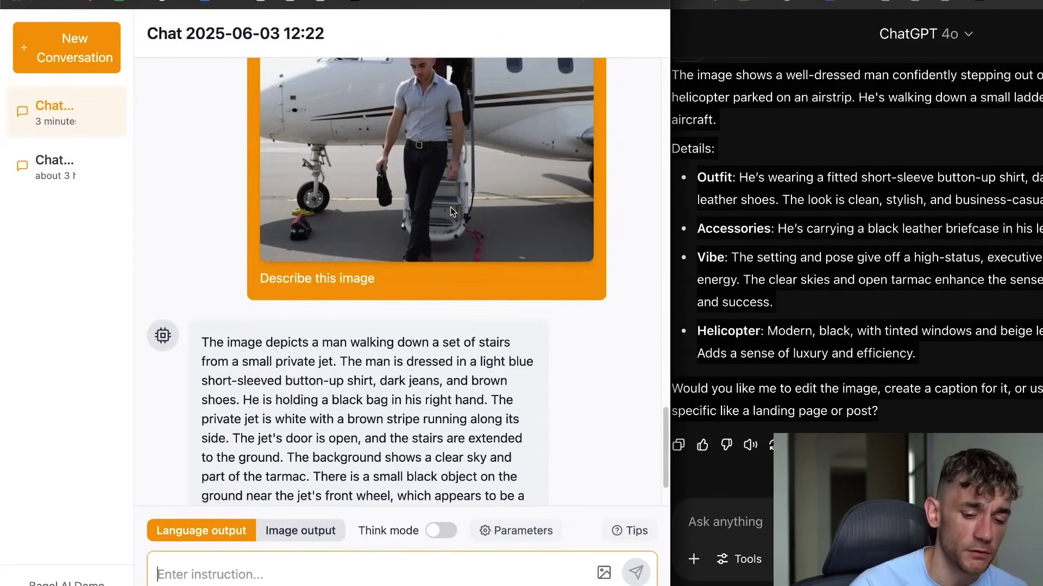
pyautogui.hotkey('ctrl', '-')
pyautogui.hotkey('ctrl', '-')
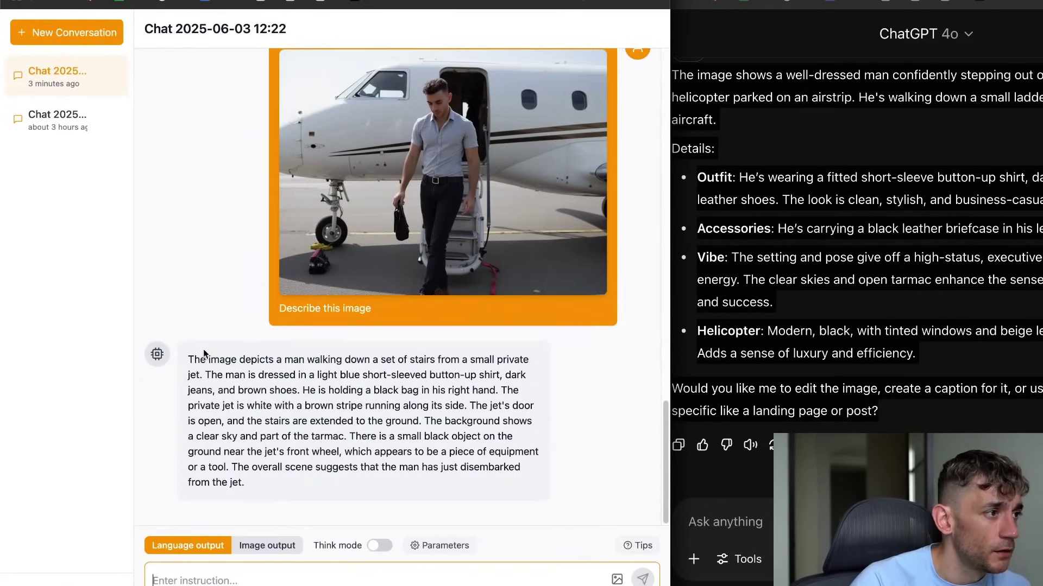
pyautogui.moveTo(195, 360); pyautogui.dragTo(406, 451)
pyautogui.click(252, 389)
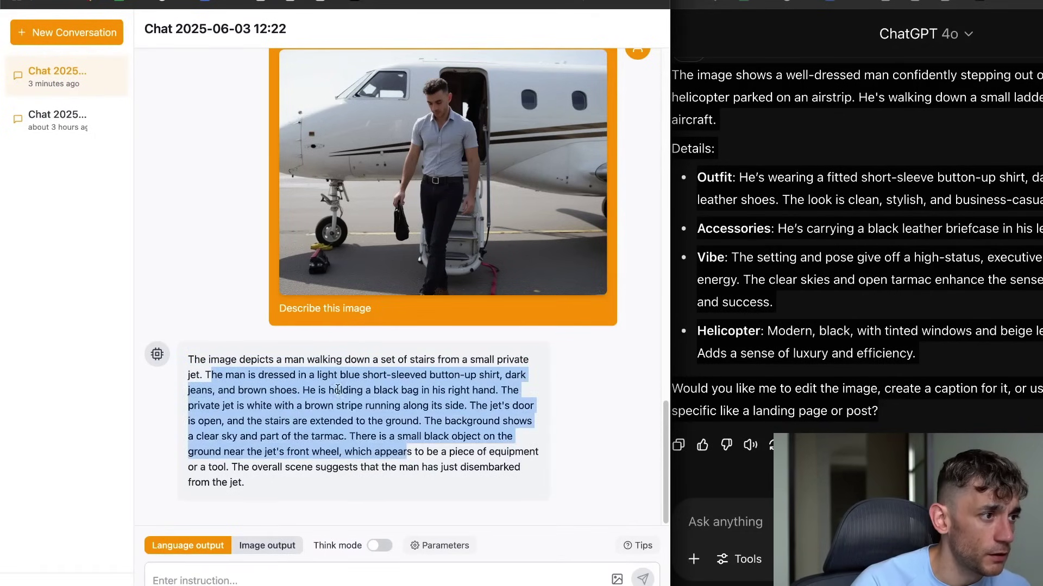
pyautogui.click(338, 390)
pyautogui.moveTo(184, 358); pyautogui.dragTo(353, 502)
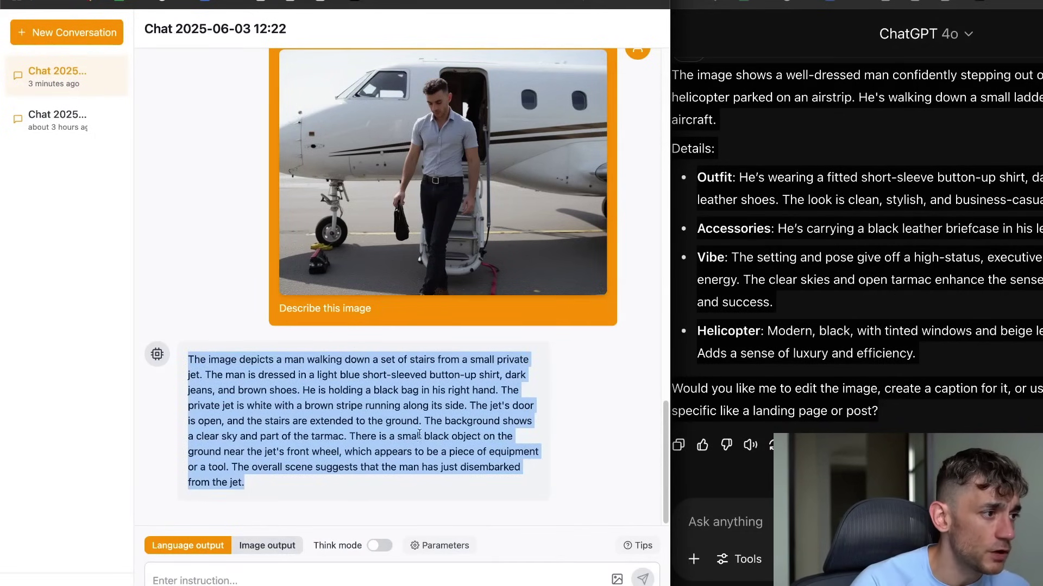
# Clear the highlighted text in both chats and compare the two image descriptions.
pyautogui.click(755, 259)
pyautogui.click(284, 344)
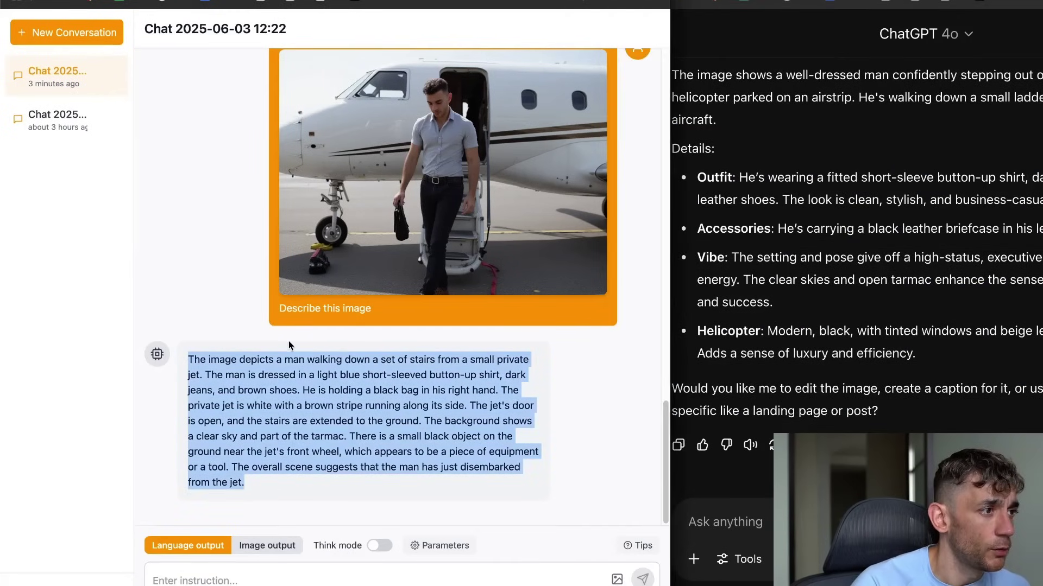
pyautogui.click(766, 157)
pyautogui.click(327, 434)
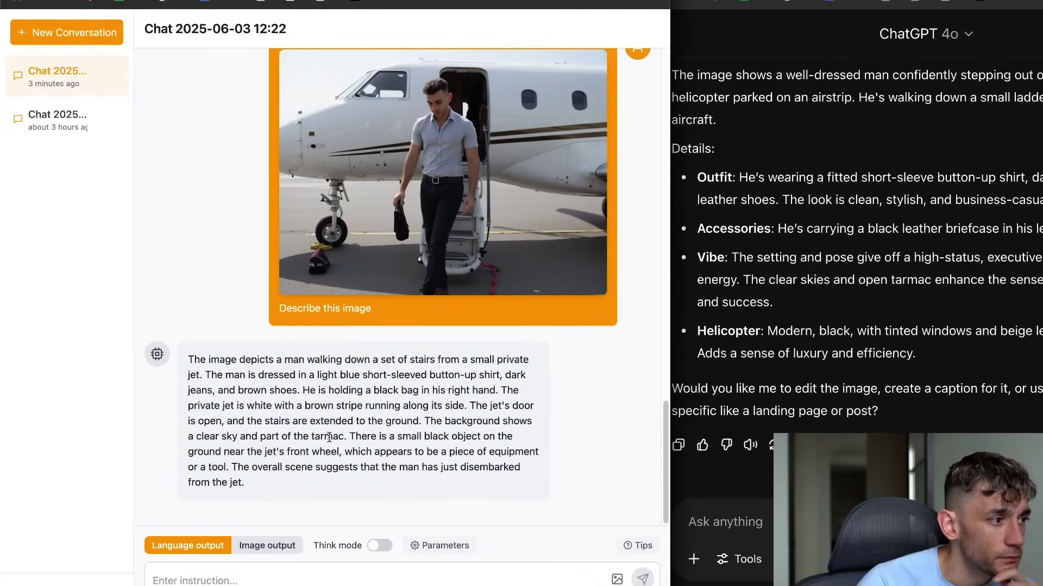
# Switch Bagel to image output and submit "Change this to an image of the man, dressed as an astronaught stepping out a UFO spaceship".
pyautogui.click(291, 547)
pyautogui.click(239, 570)
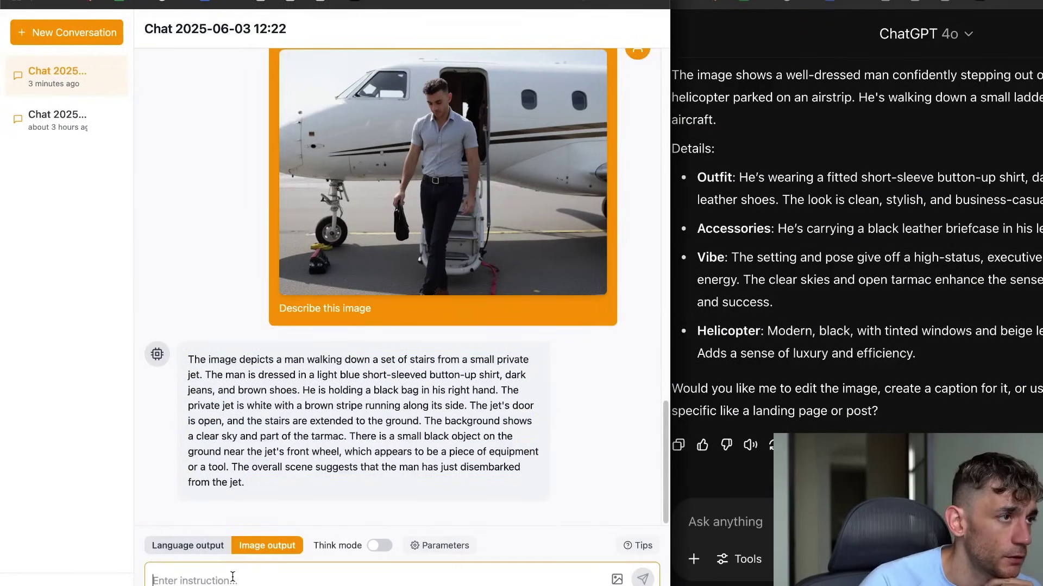
pyautogui.write('Change t')
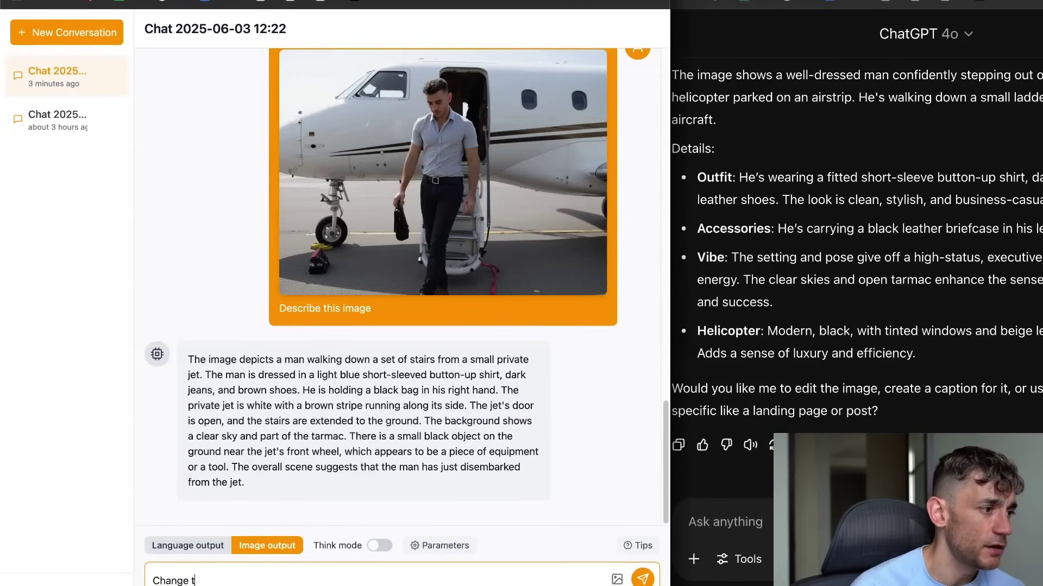
pyautogui.write('his to an image of the man, dressed as an astron')
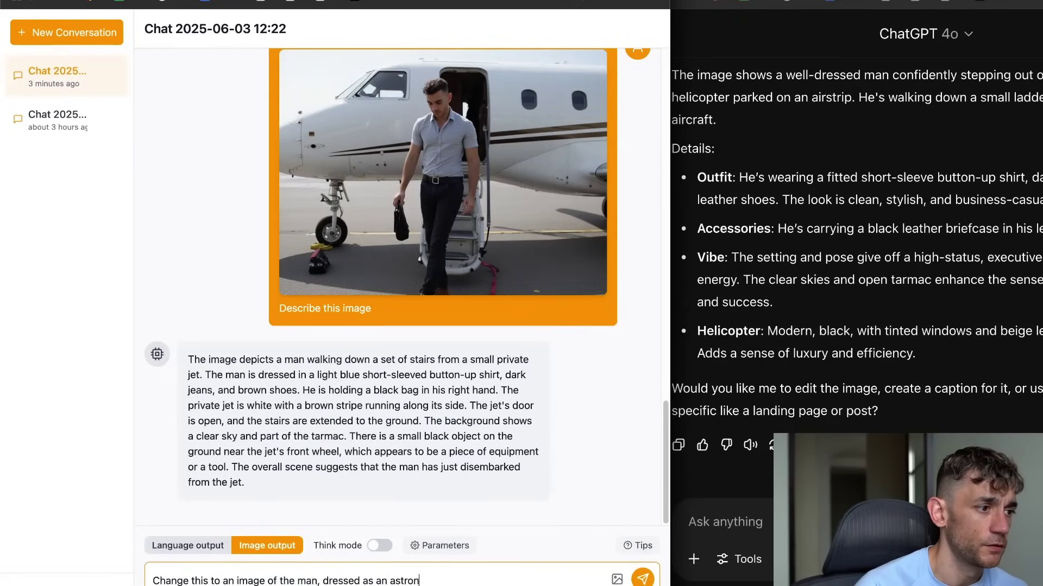
pyautogui.write('aught stepping out')
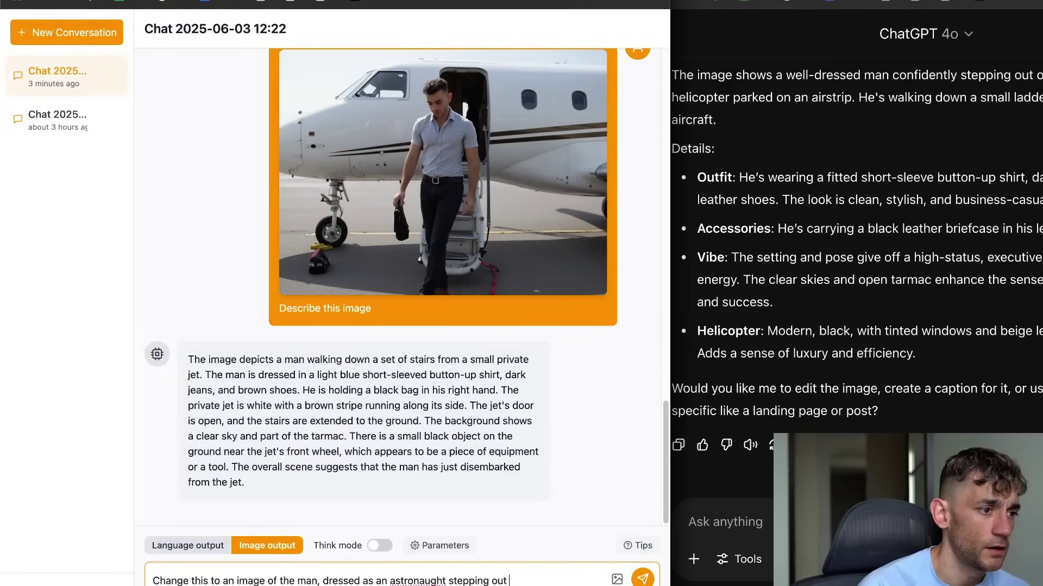
pyautogui.write(' a UFO sp')
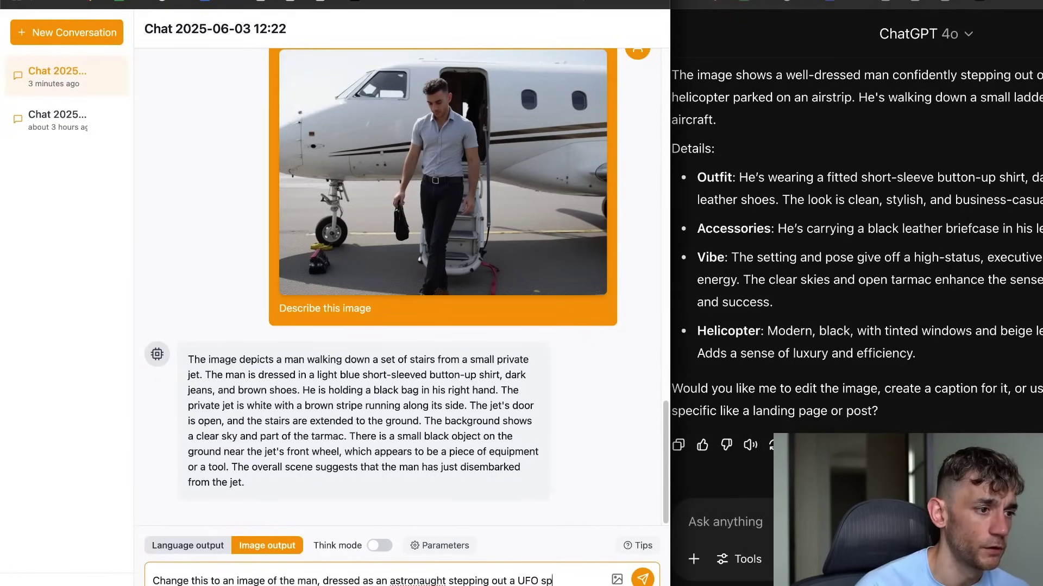
pyautogui.write('aceship')
pyautogui.press('Return')
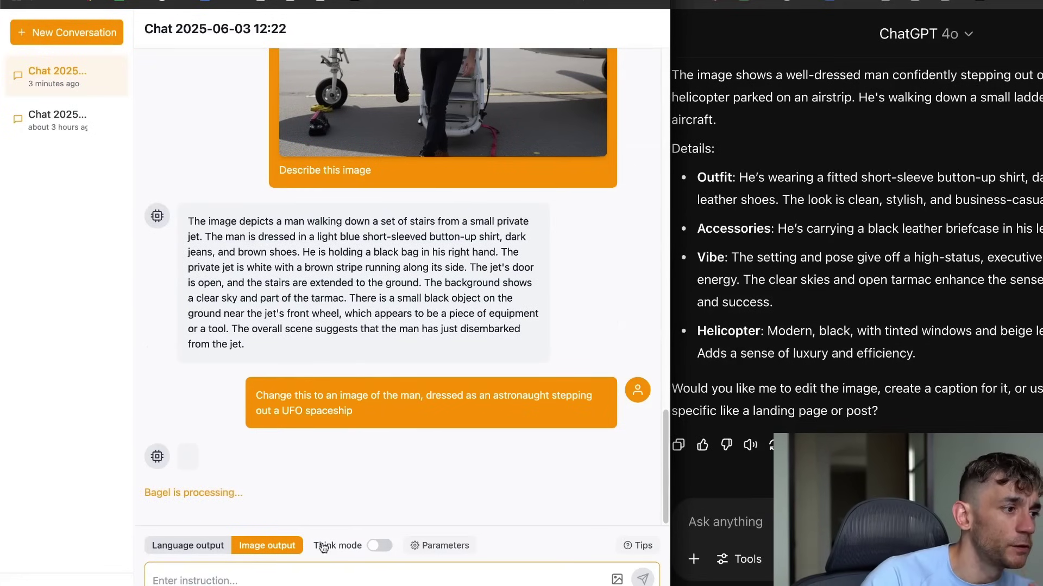
# Turn on Think mode and look back at the original jet photo while Bagel processes the request.
pyautogui.click(381, 545)
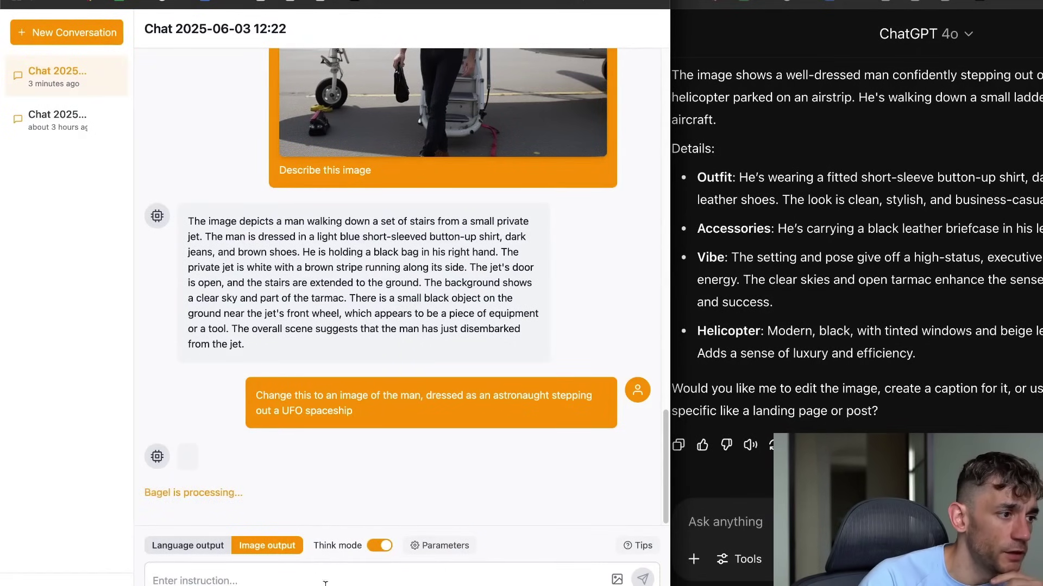
pyautogui.scroll(5, 367, 220)
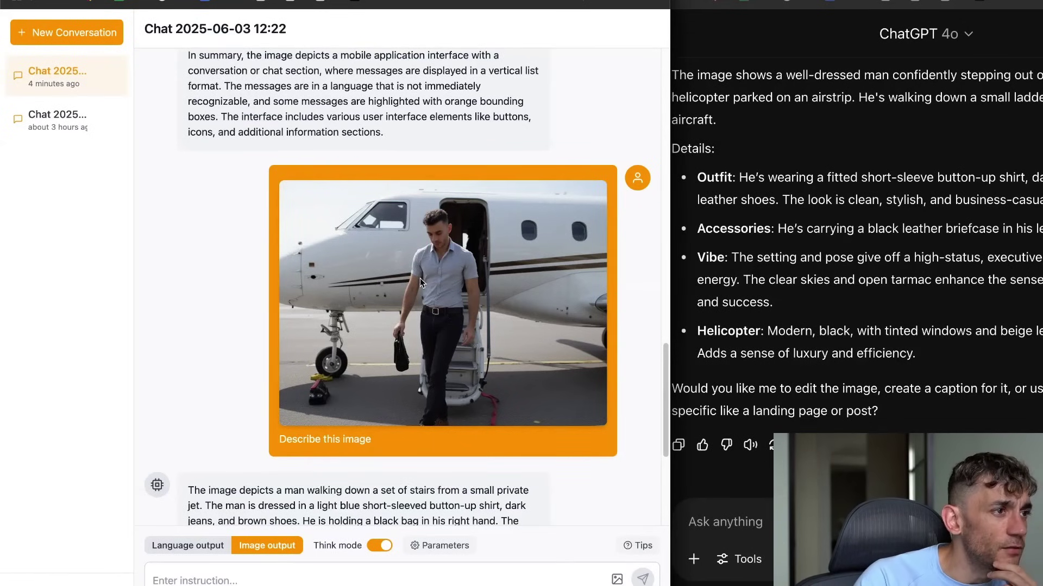
pyautogui.scroll(-5, 428, 256)
pyautogui.scroll(20, 429, 256)
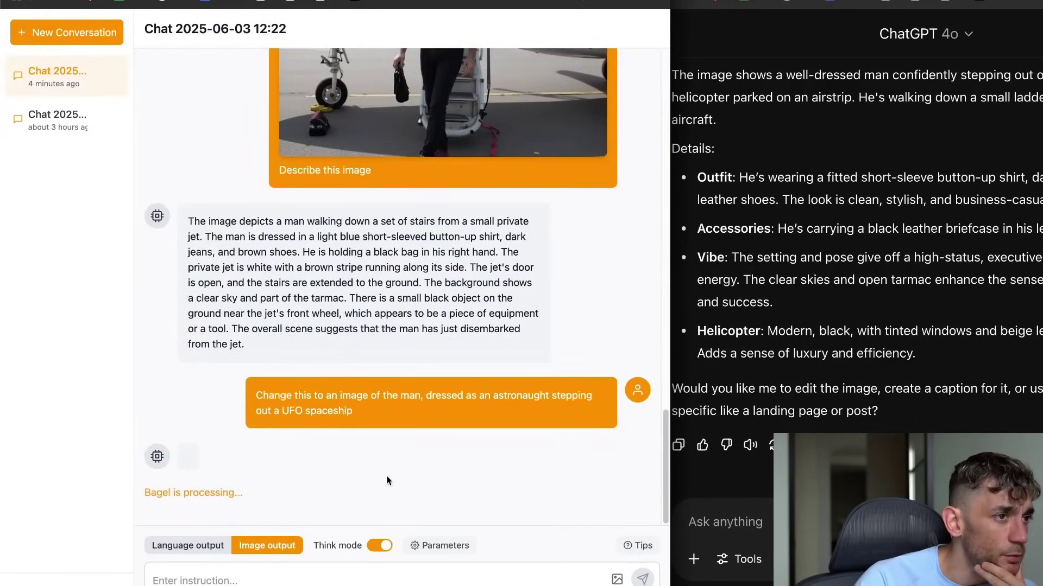
# Enlarge the Bagel page, save its astronaut image as download (2).jpeg and open the saved file.
pyautogui.rightClick(296, 346)
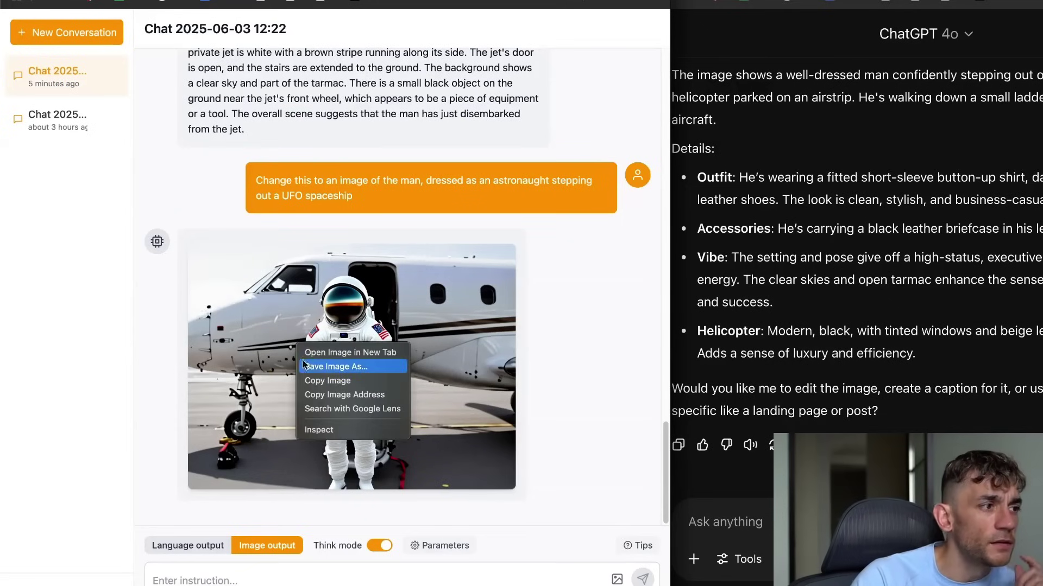
pyautogui.press('Escape')
pyautogui.press('super+equal')
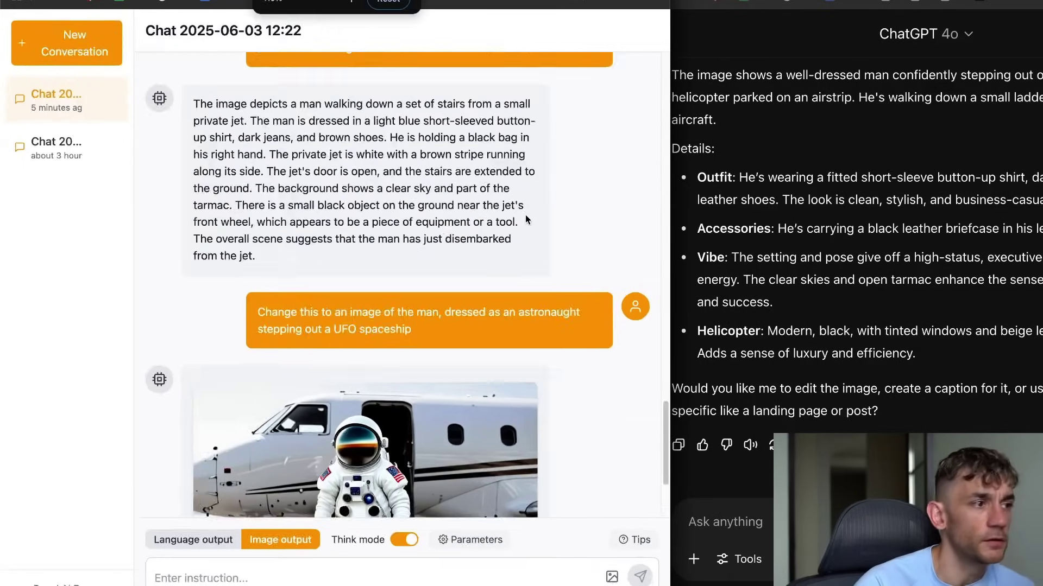
pyautogui.press('super+equal')
pyautogui.scroll(-9, 526, 214)
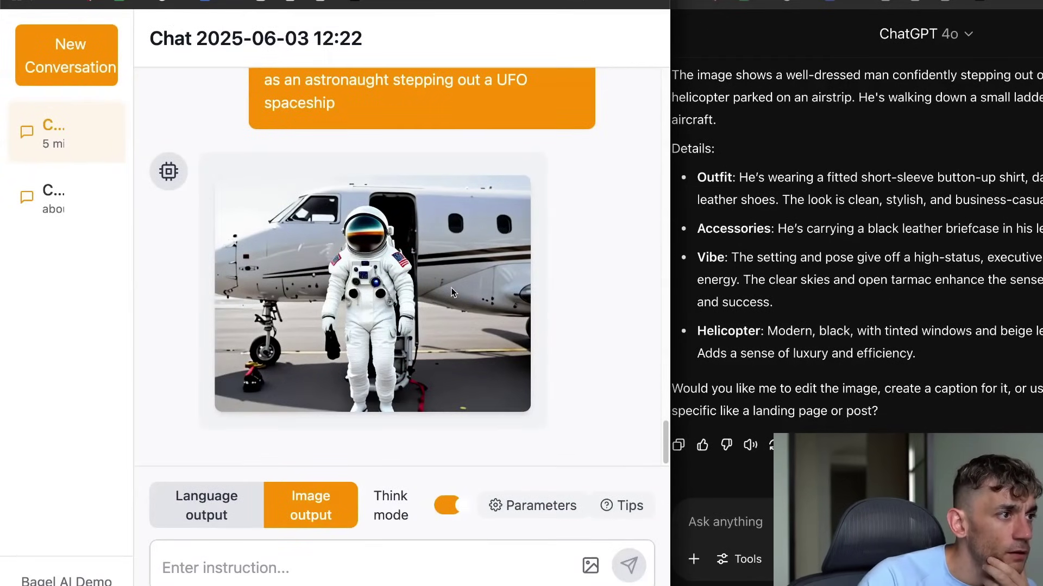
pyautogui.press('Return')
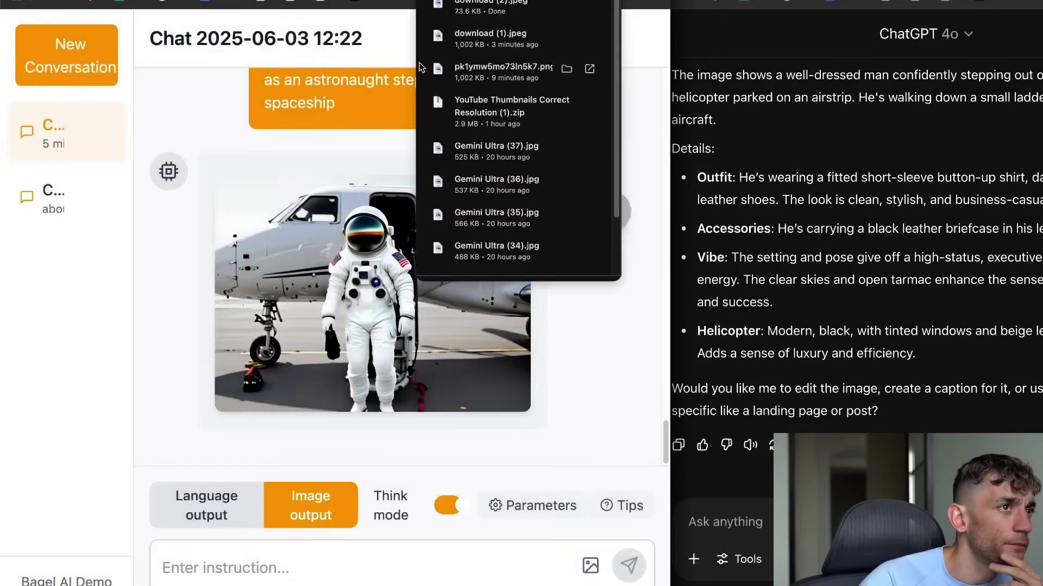
pyautogui.click(483, 8)
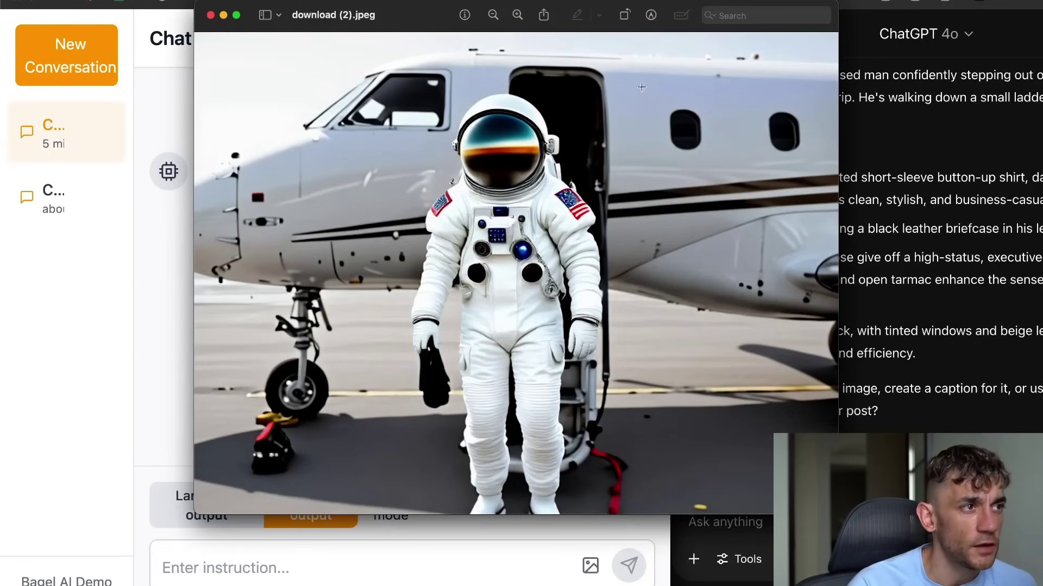
# Check the astronaut image against the highlighted UFO spaceship prompt, viewing the saved file once more before closing it.
pyautogui.click(170, 334)
pyautogui.scroll(3, 327, 145)
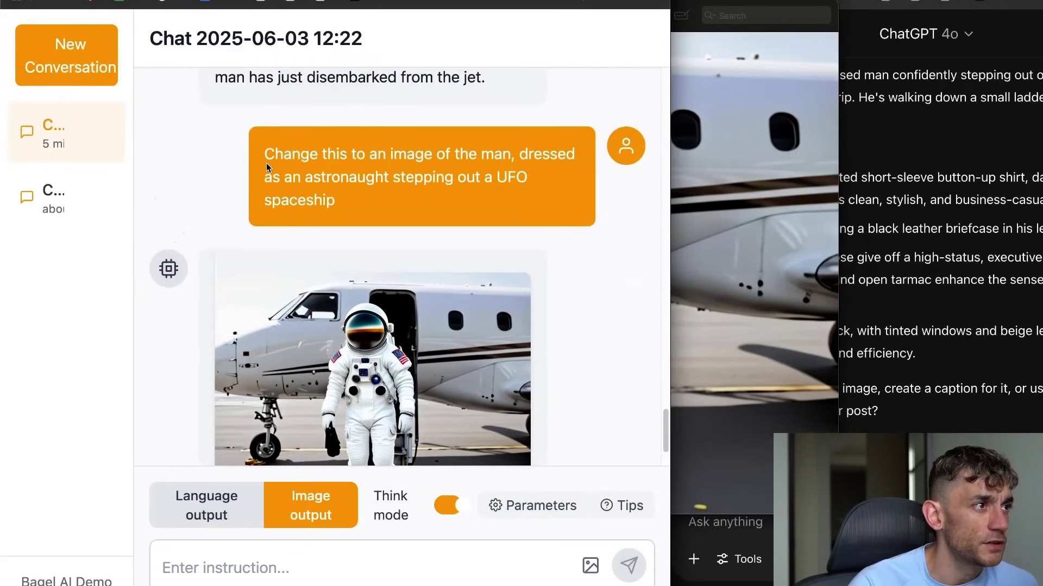
pyautogui.moveTo(264, 154); pyautogui.dragTo(474, 196)
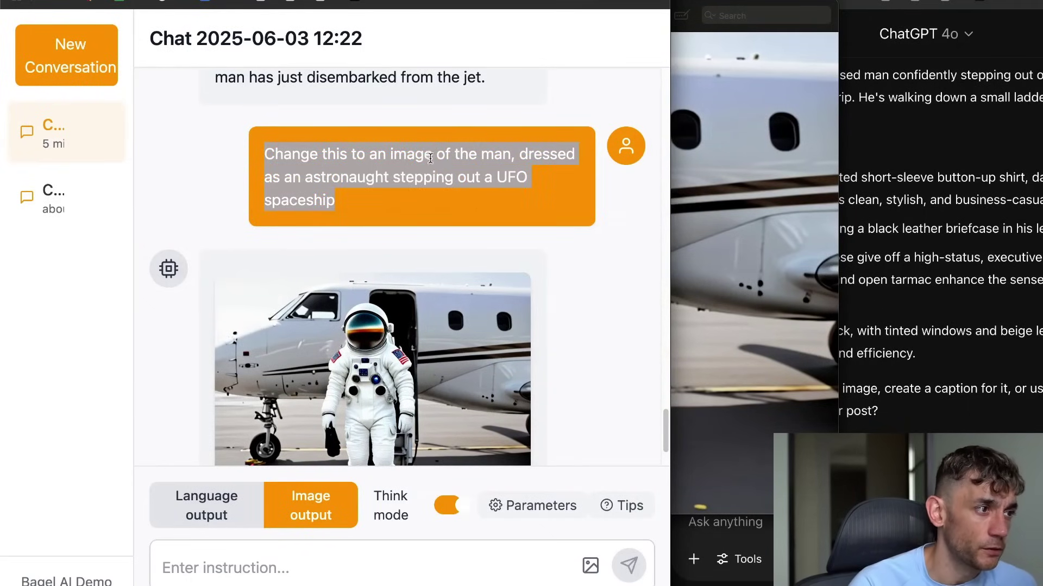
pyautogui.scroll(-3, 363, 235)
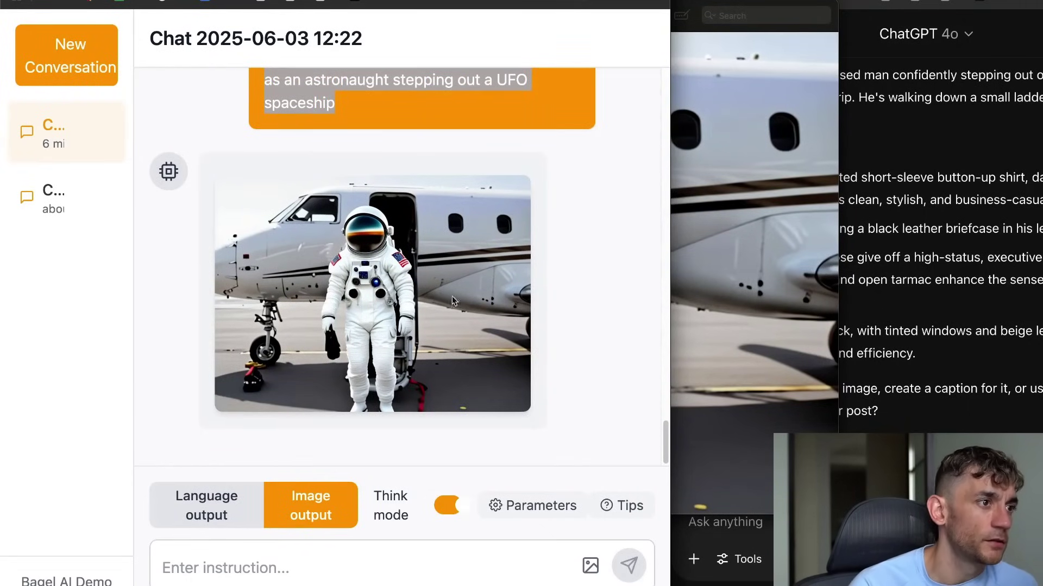
pyautogui.scroll(5, 399, 218)
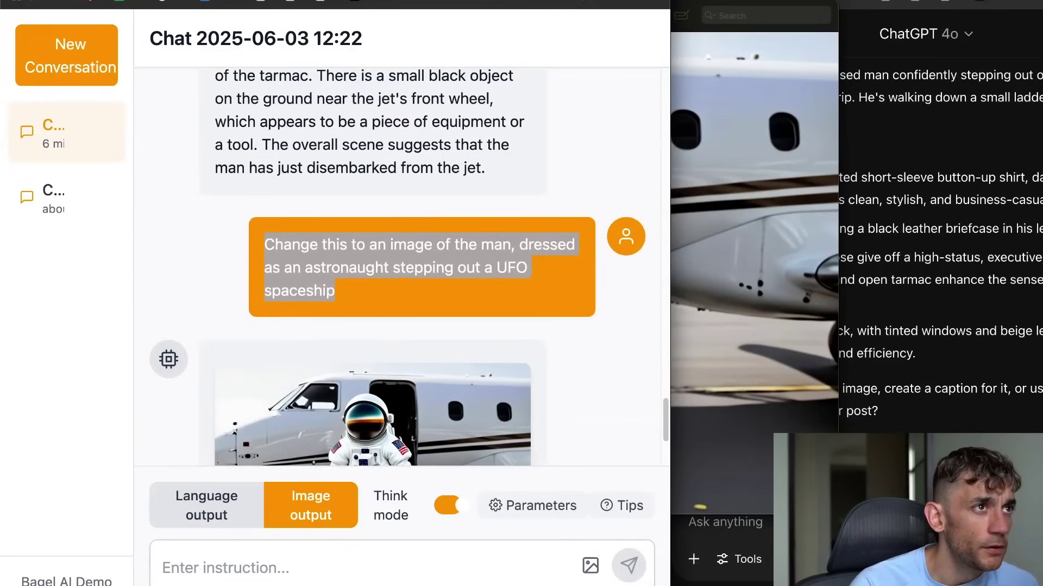
pyautogui.click(541, 33)
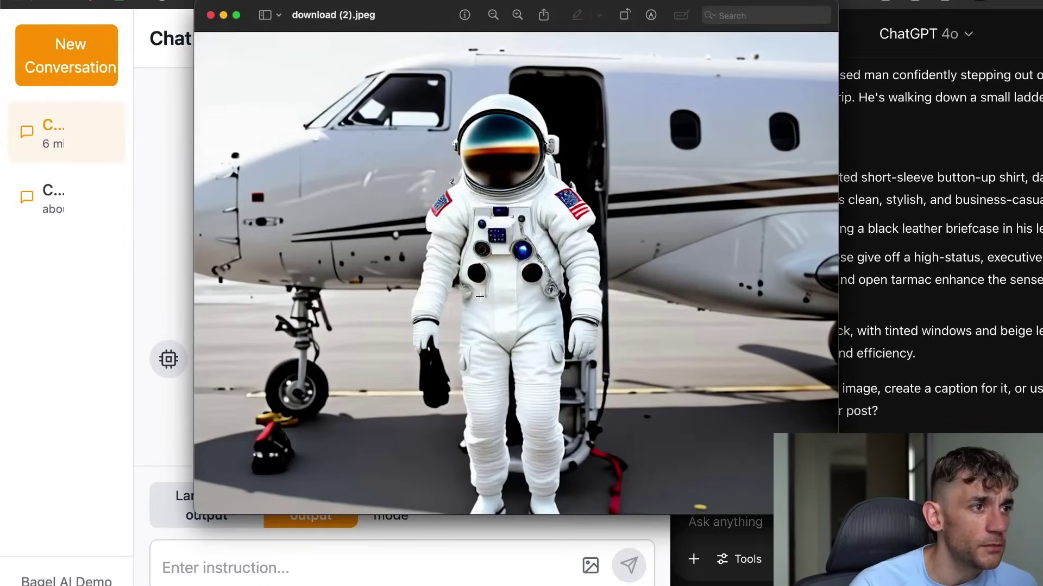
pyautogui.click(209, 15)
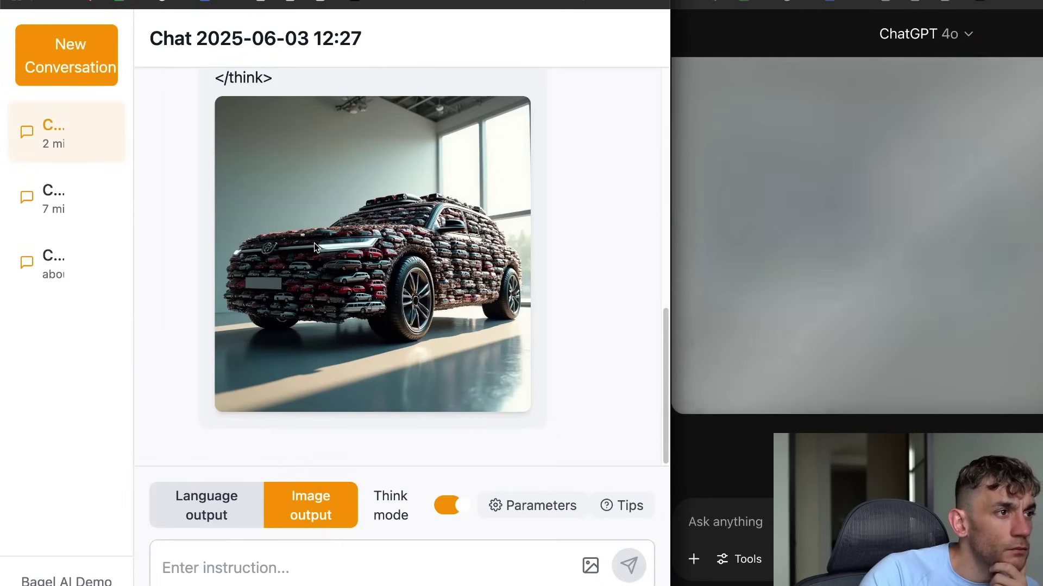
# Save Bagel's image of the car made of small cars as download (3).jpeg, inspect it in an enlarged preview, and close it.
pyautogui.rightClick(314, 239)
pyautogui.click(363, 261)
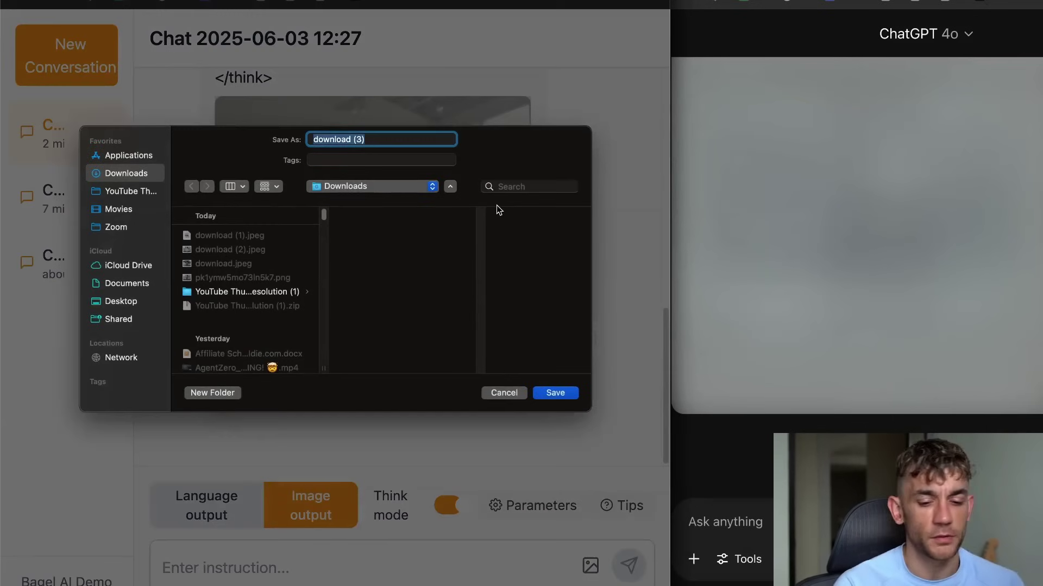
pyautogui.press('Return')
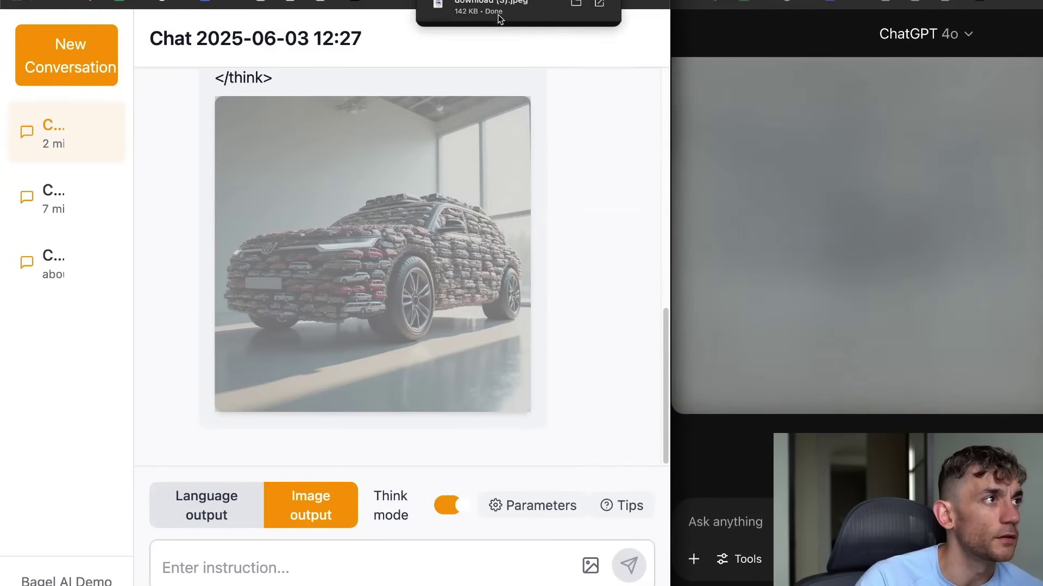
pyautogui.click(498, 16)
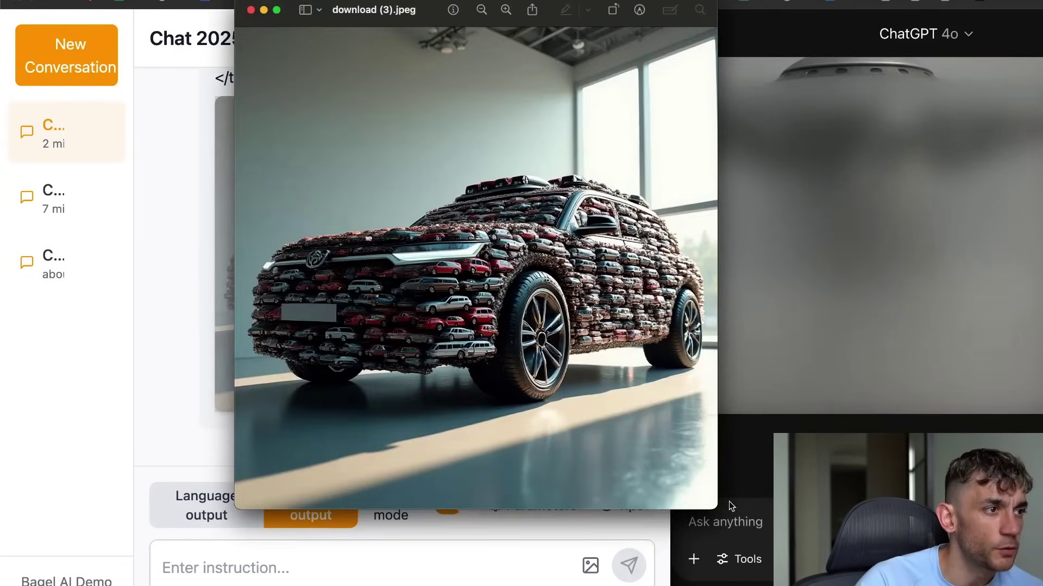
pyautogui.moveTo(715, 508); pyautogui.dragTo(994, 585)
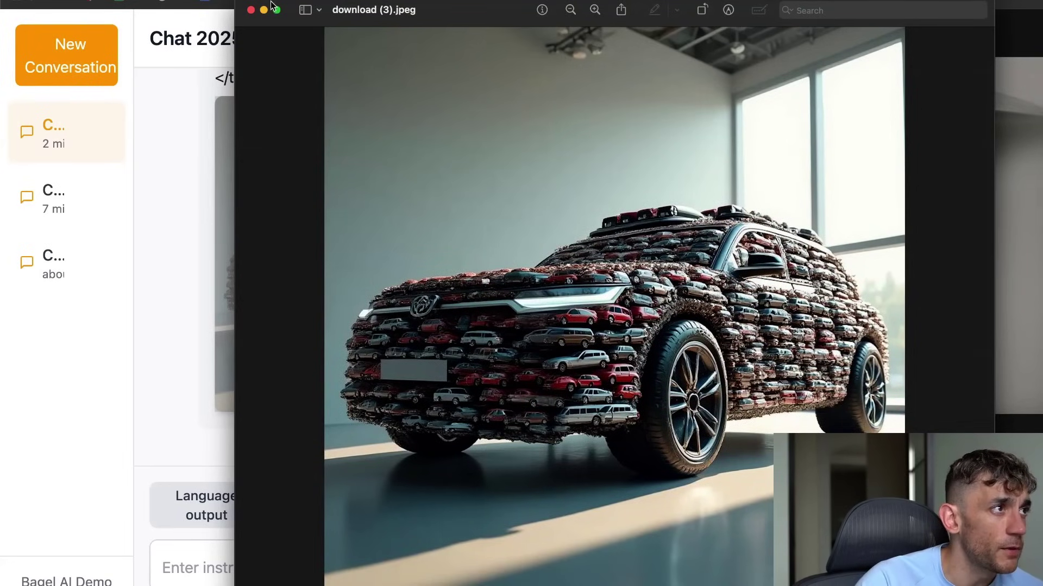
pyautogui.click(251, 10)
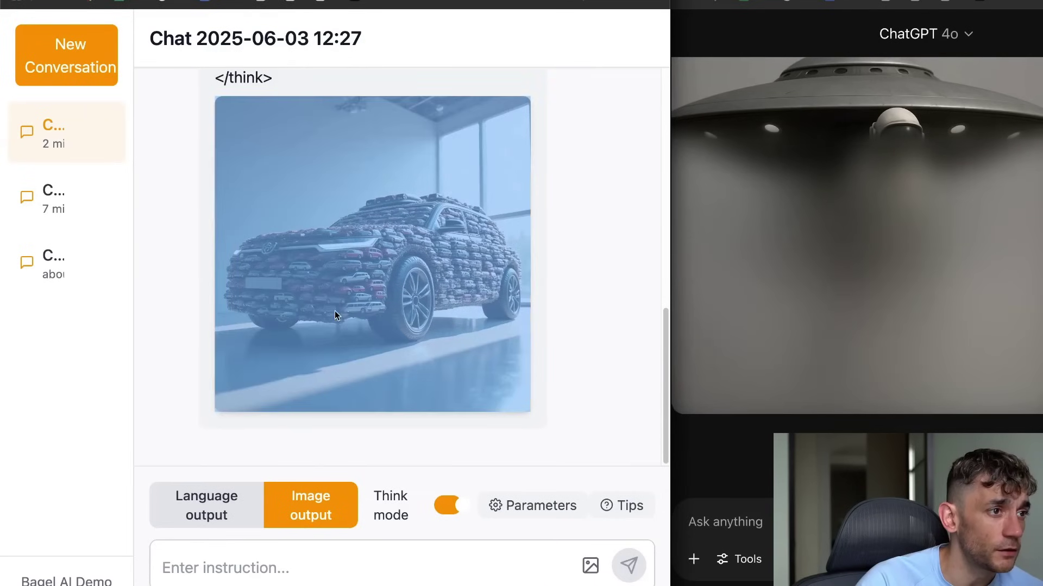
pyautogui.click(582, 261)
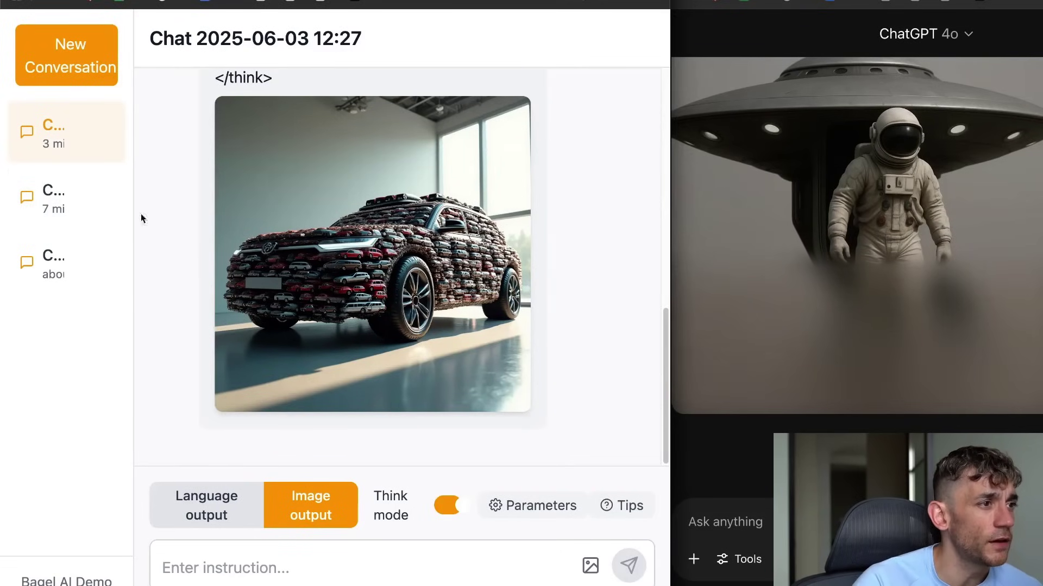
# Reopen the 12:22 Bagel chat and compare its prompt and astronaut image with ChatGPT's astronaut and UFO image.
pyautogui.click(109, 199)
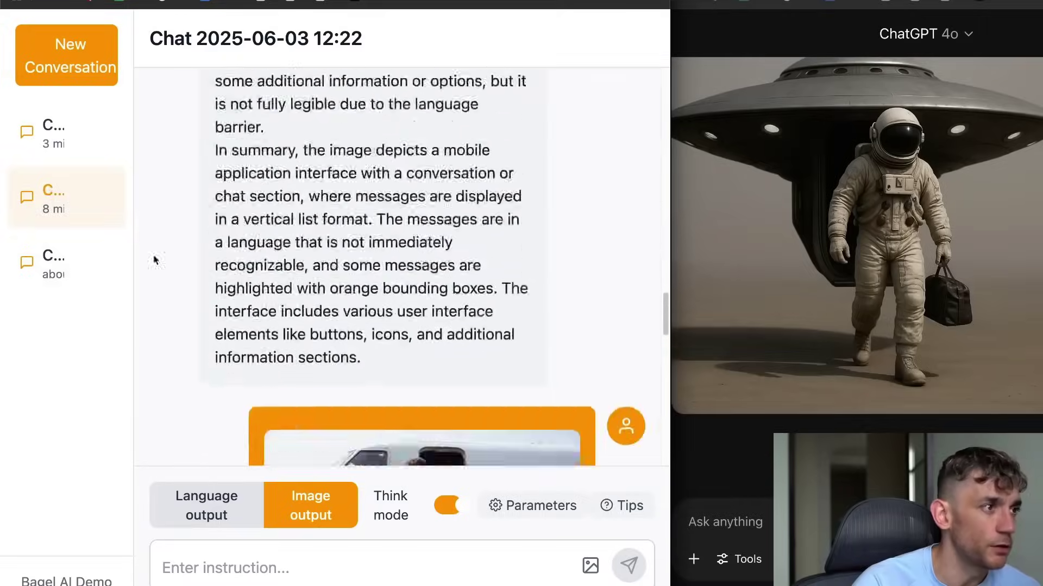
pyautogui.scroll(-15, 427, 318)
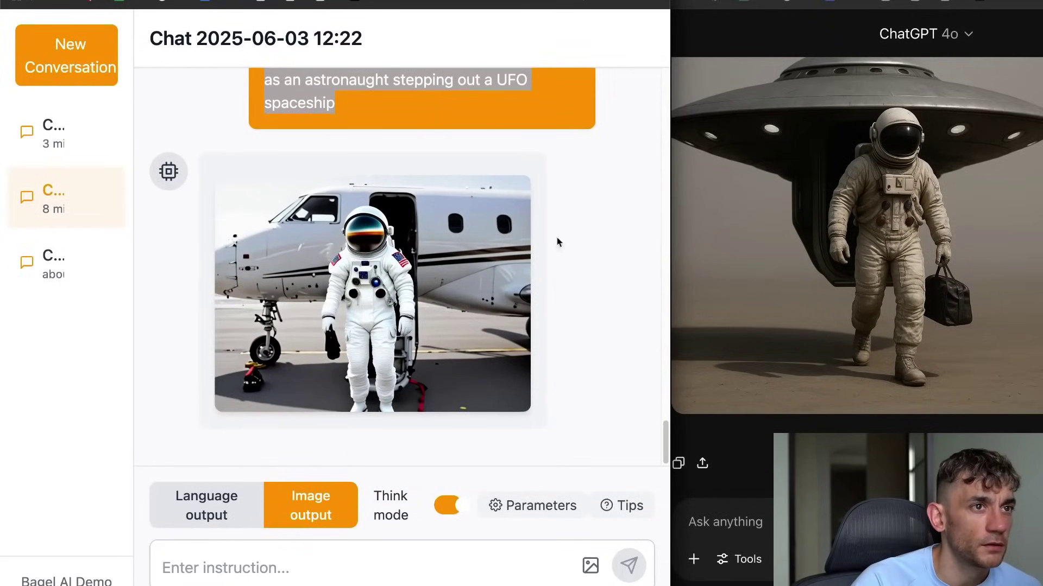
pyautogui.scroll(2, 388, 144)
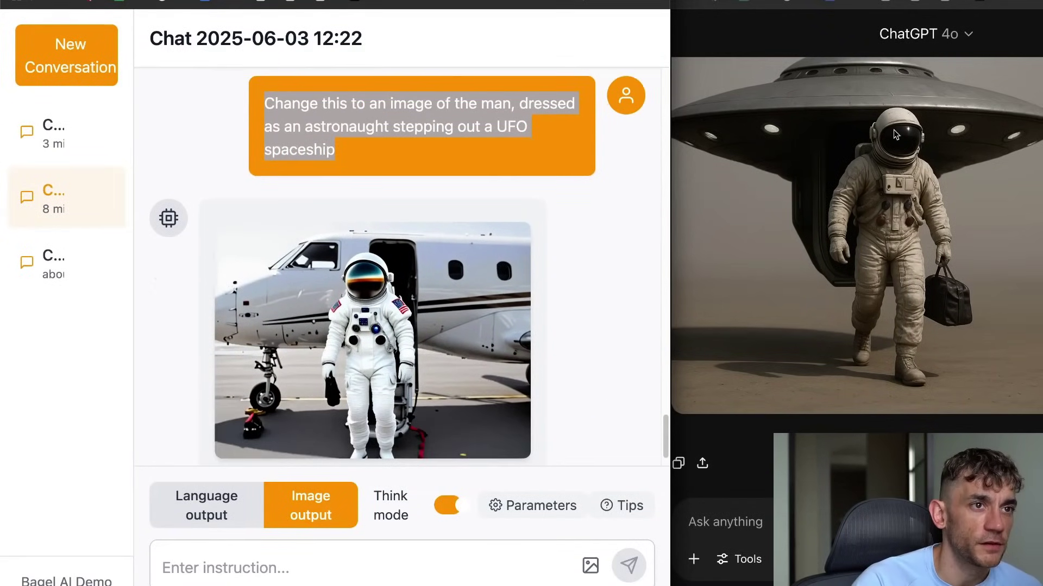
pyautogui.click(742, 199)
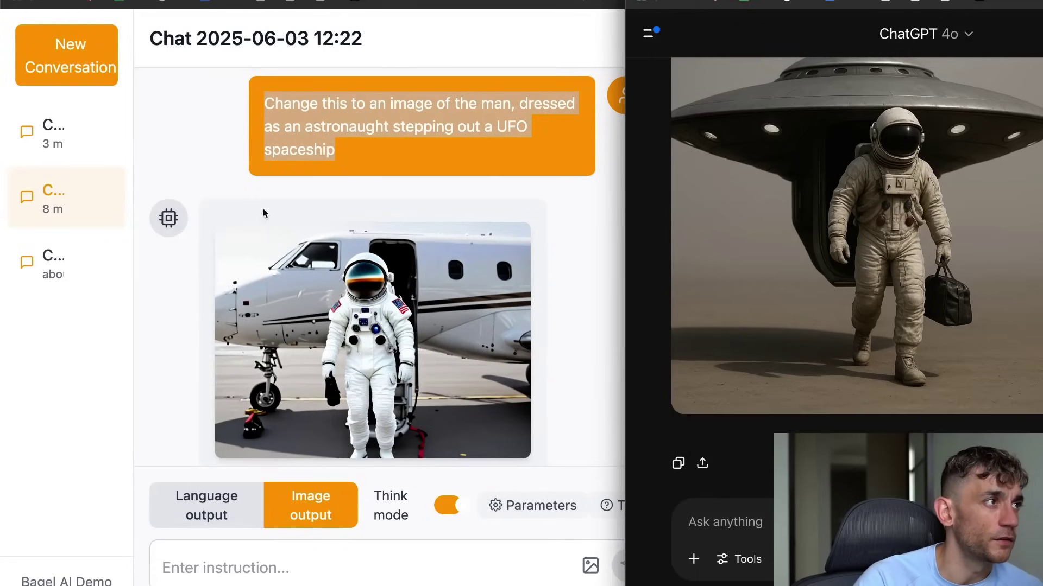
pyautogui.scroll(5, 263, 213)
pyautogui.scroll(2, 390, 158)
pyautogui.click(267, 144)
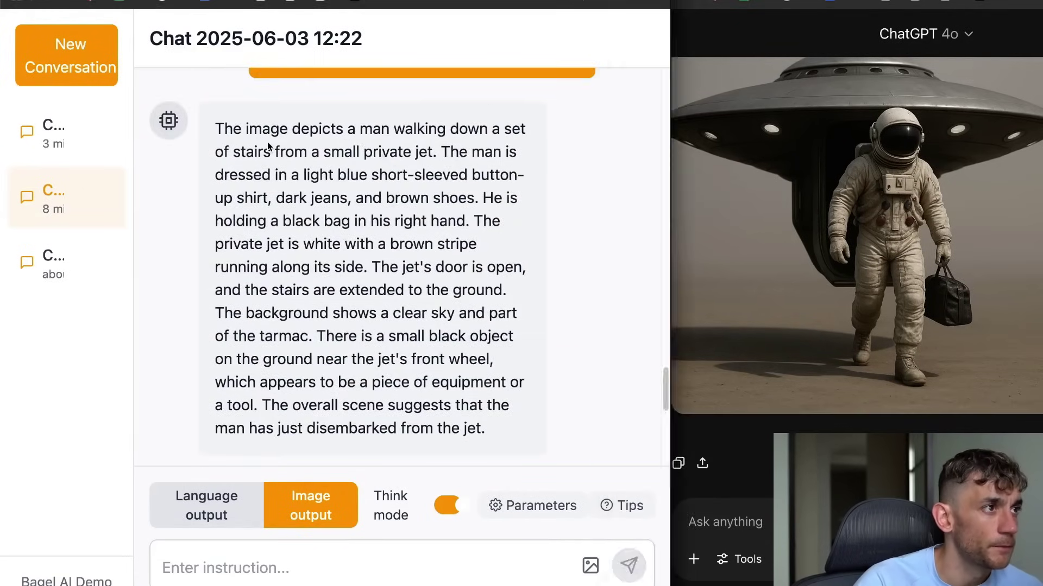
pyautogui.scroll(2, 1001, 263)
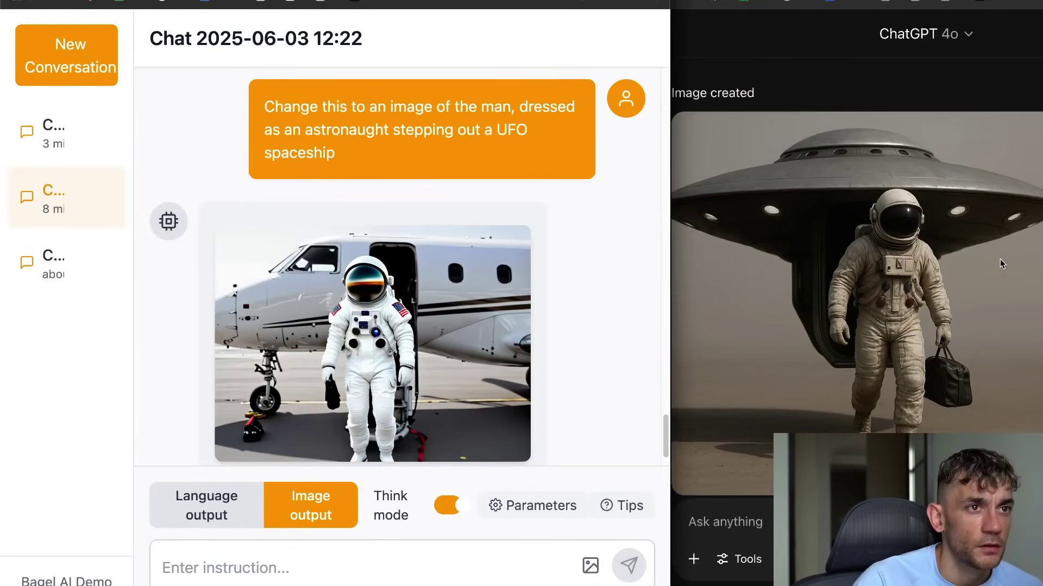
pyautogui.click(902, 238)
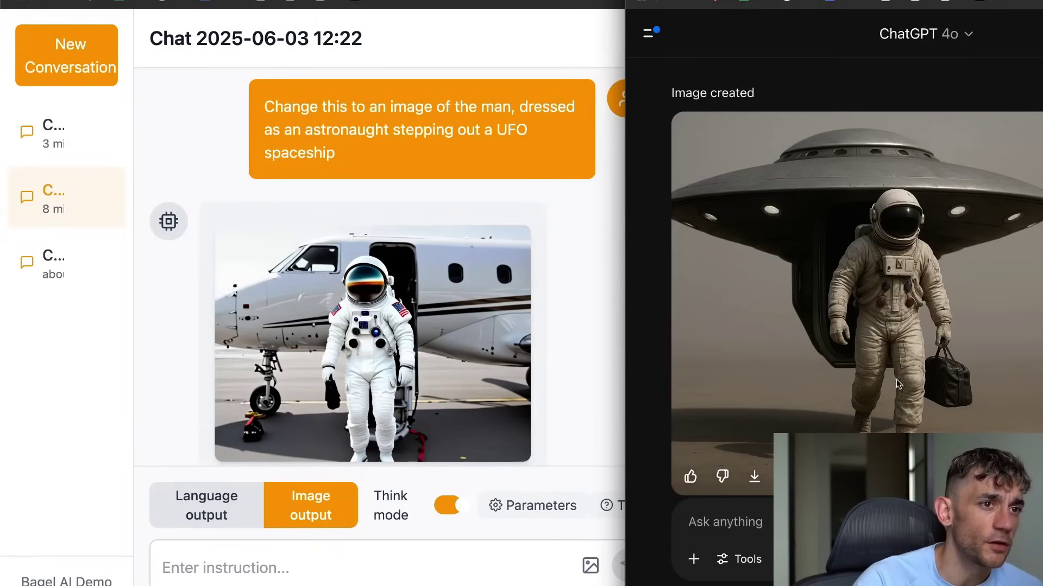
# Compare Bagel's astronaut image and its UFO spaceship prompt with ChatGPT's astronaut stepping out of the UFO.
pyautogui.scroll(-2, 650, 280)
pyautogui.scroll(-2, 344, 336)
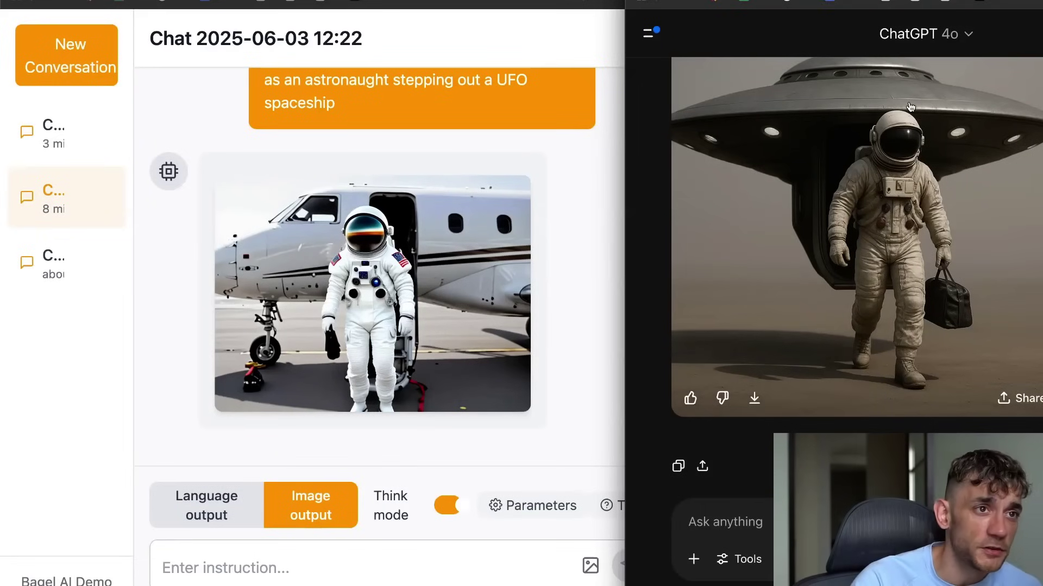
pyautogui.scroll(4, 364, 135)
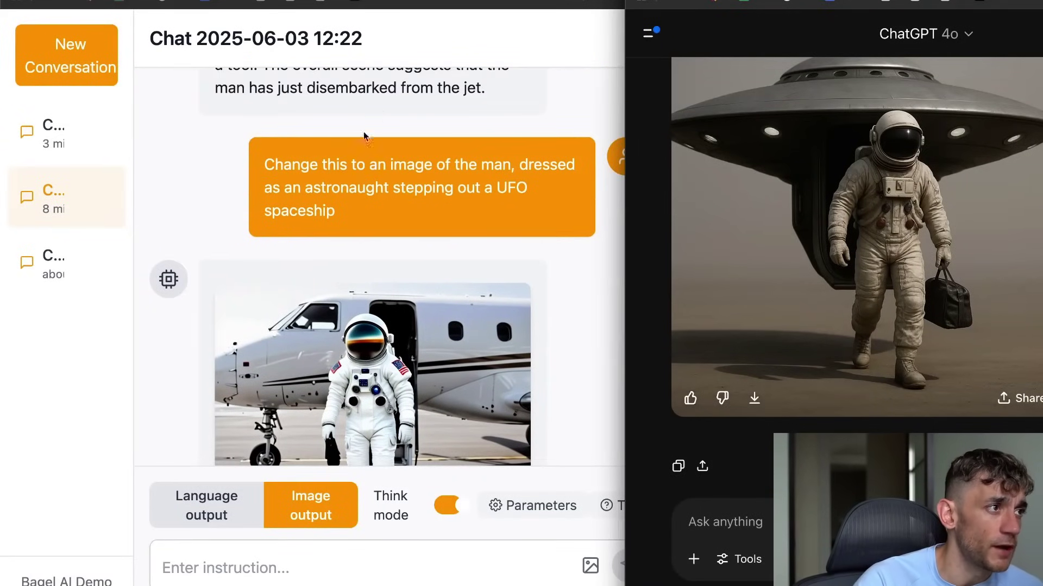
pyautogui.click(364, 136)
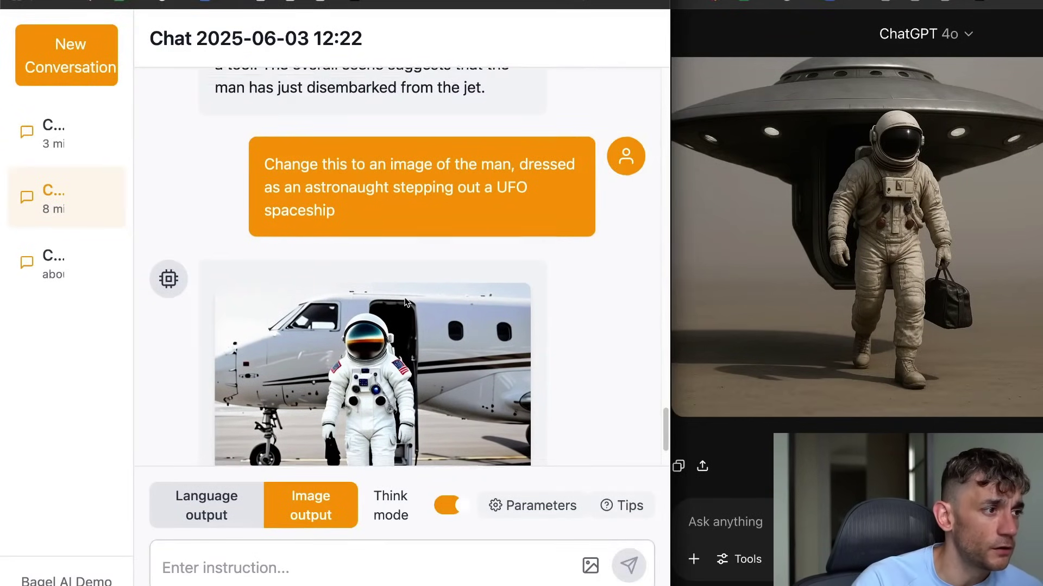
pyautogui.scroll(-3, 266, 212)
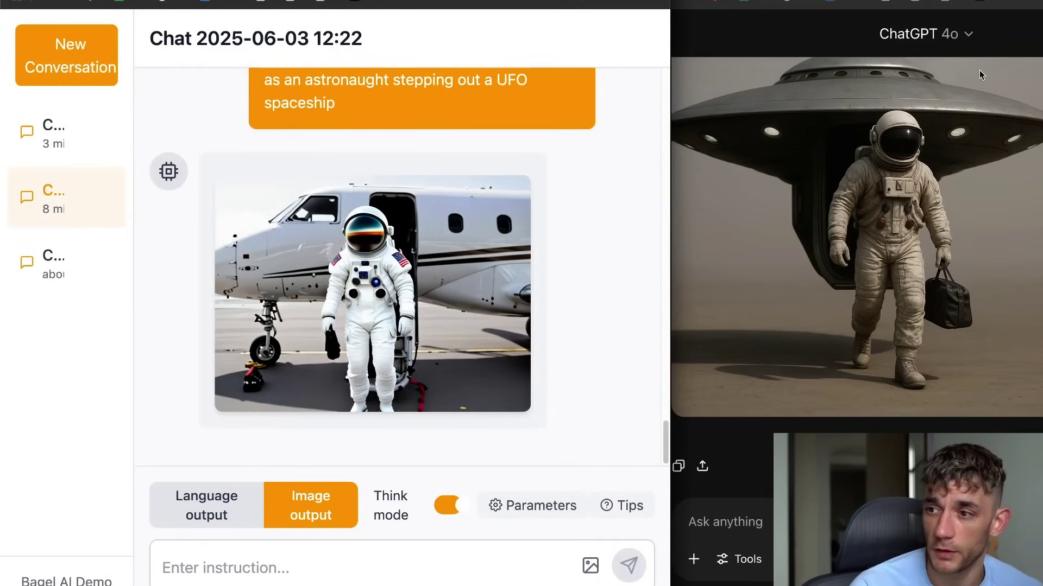
# Open the 09:11 Bagel chat with the helicopter image and submit the prompt "Change this to a 3d animated image".
pyautogui.click(272, 561)
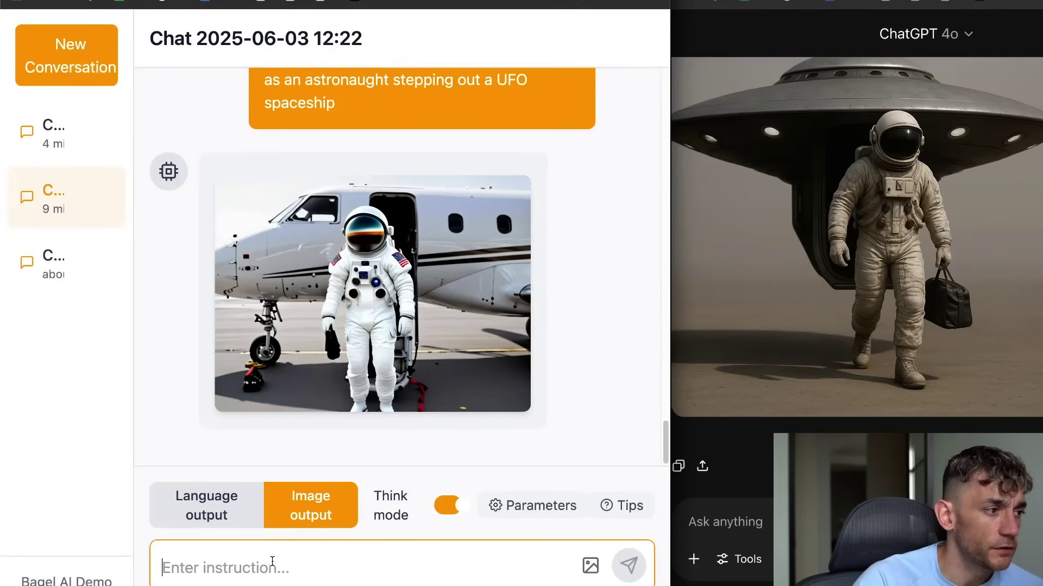
pyautogui.write('Change')
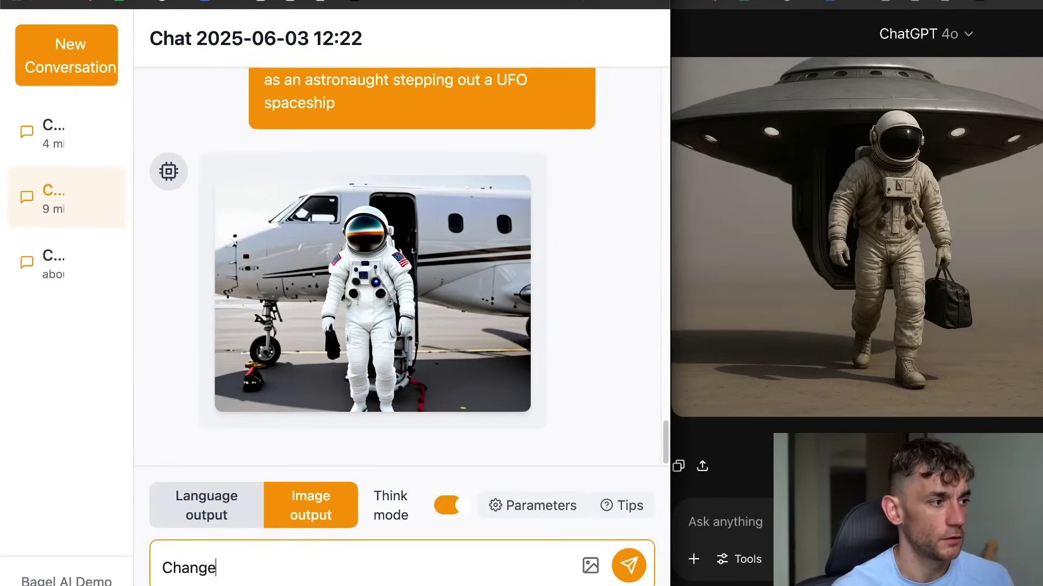
pyautogui.click(55, 132)
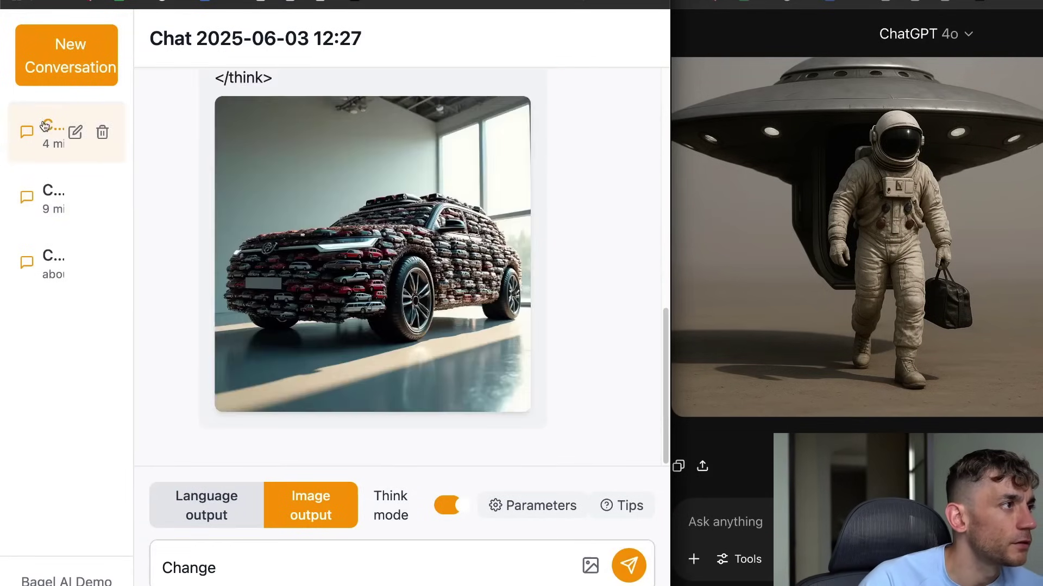
pyautogui.click(49, 250)
pyautogui.scroll(-5, 349, 372)
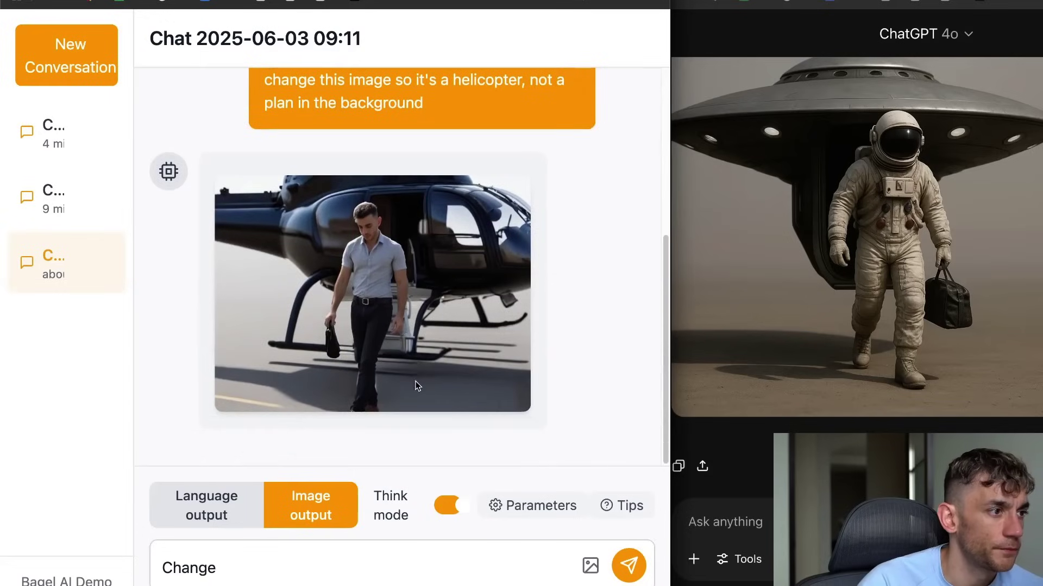
pyautogui.click(308, 546)
pyautogui.write('this to ')
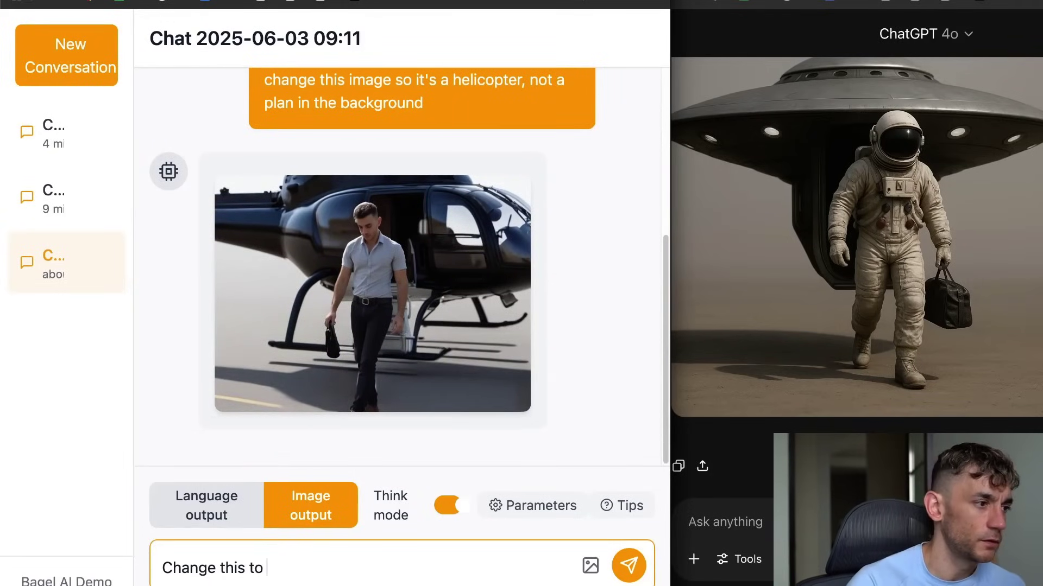
pyautogui.write('a 3rd ani')
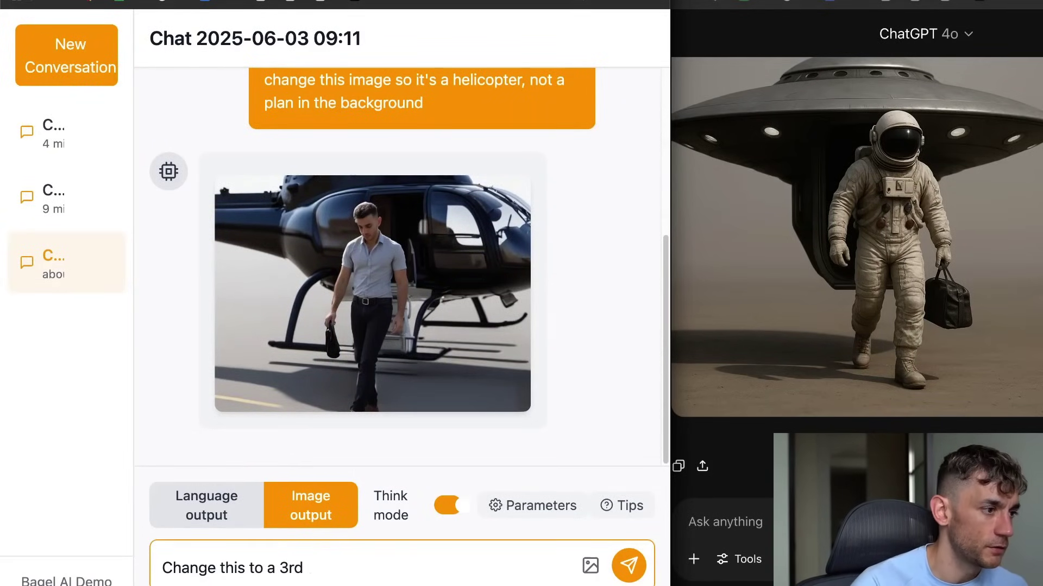
pyautogui.press('BackSpace')
pyautogui.press('BackSpace')
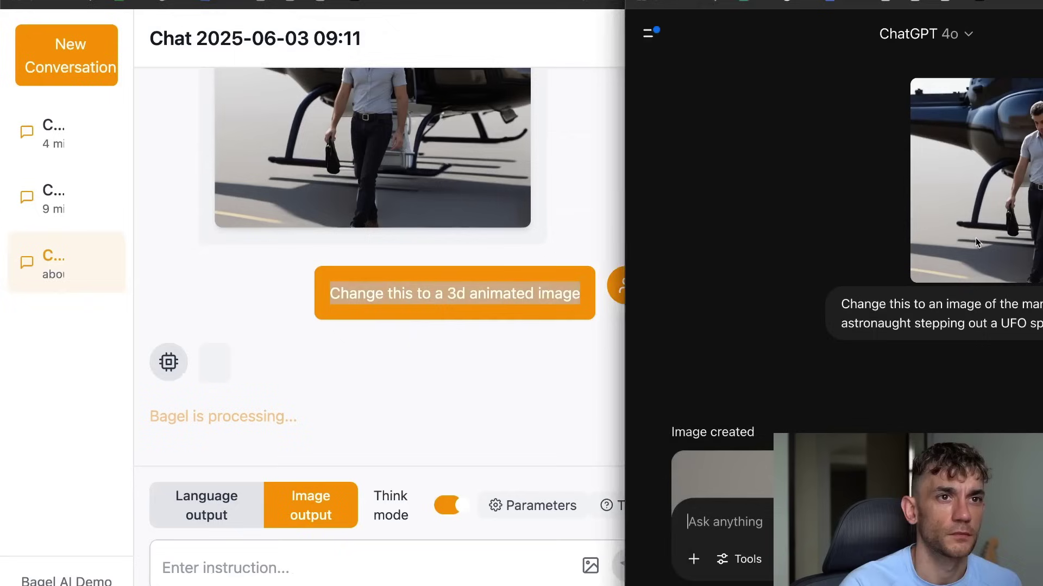
# Examine ChatGPT's new blue-sky UFO astronaut image and highlight the "Change this to" prompt above it.
pyautogui.click(976, 238)
pyautogui.press('Escape')
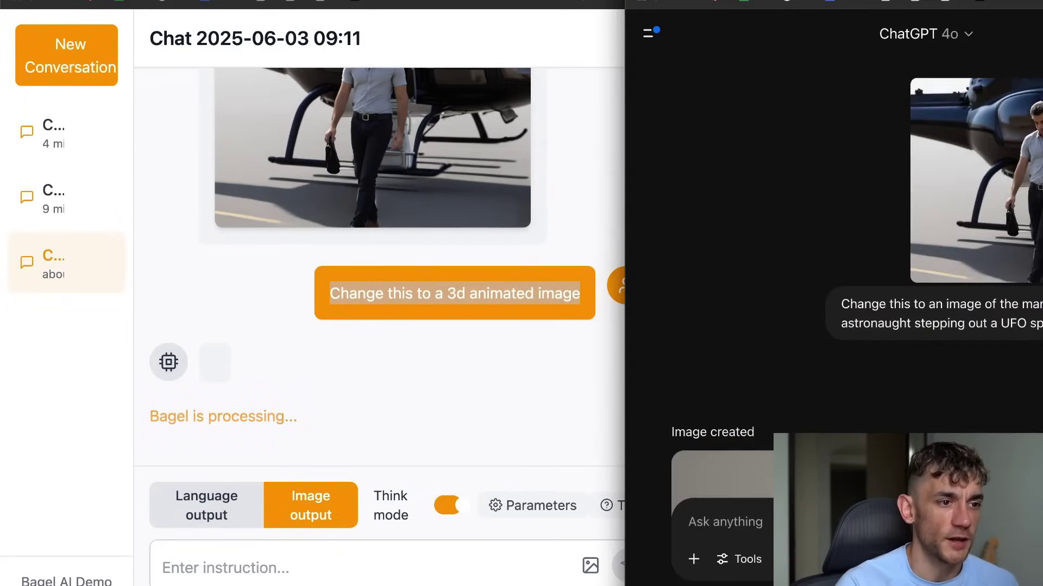
pyautogui.click(948, 219)
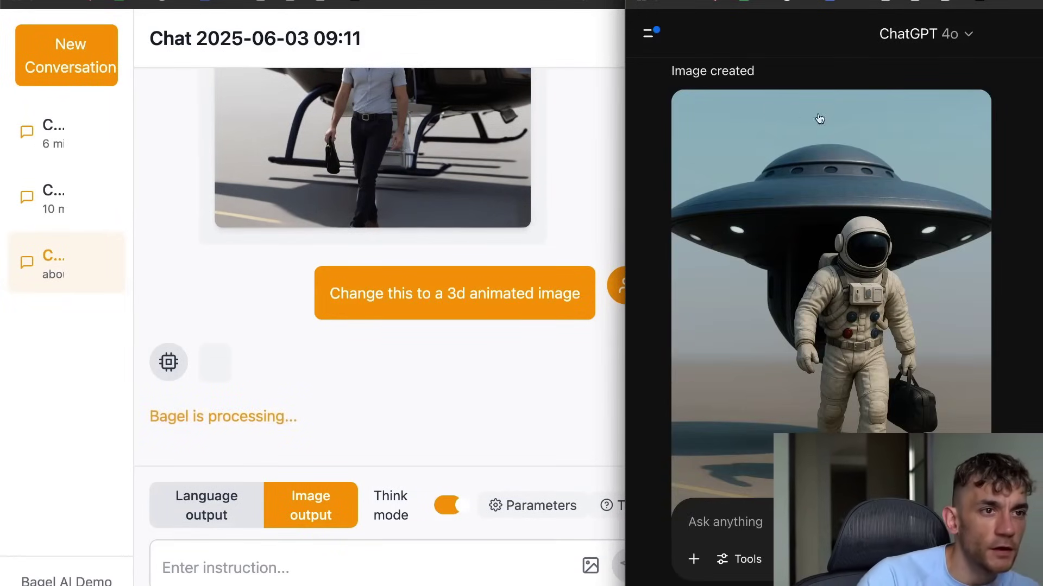
pyautogui.scroll(-2, 819, 118)
pyautogui.scroll(4, 812, 295)
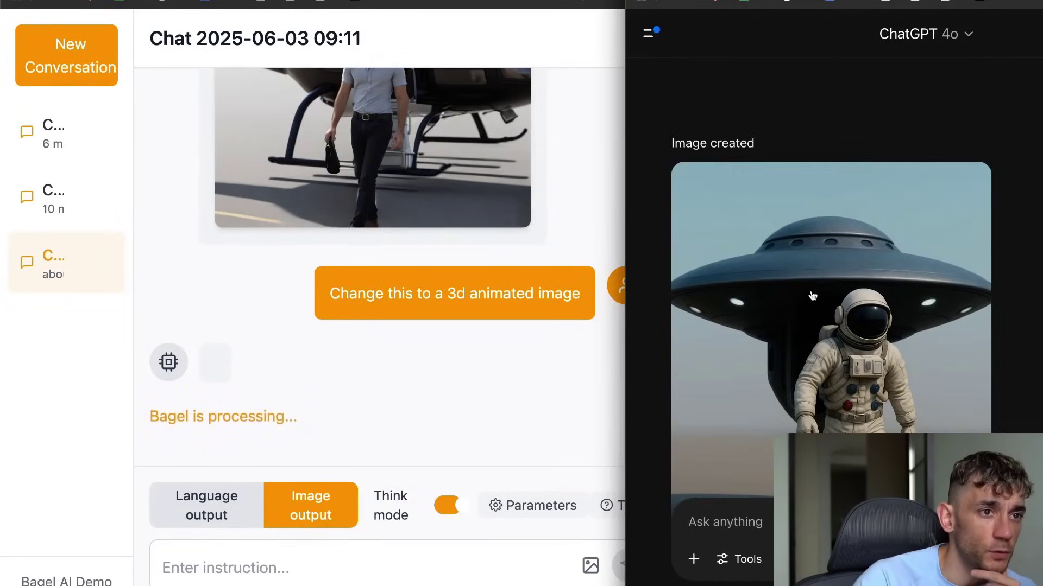
pyautogui.scroll(-3, 812, 296)
pyautogui.scroll(4, 890, 218)
pyautogui.scroll(-5, 939, 196)
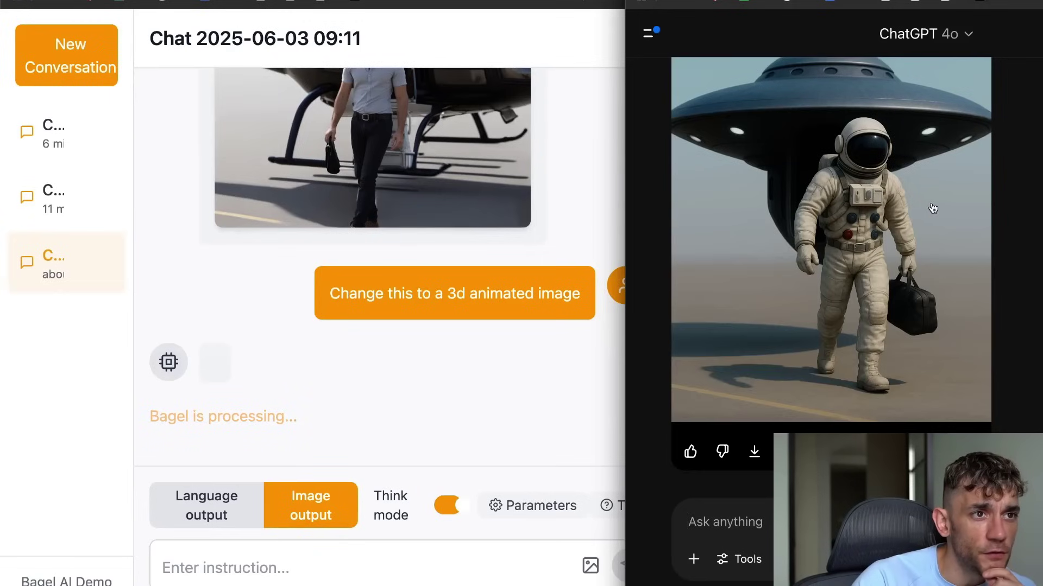
pyautogui.scroll(1, 1017, 140)
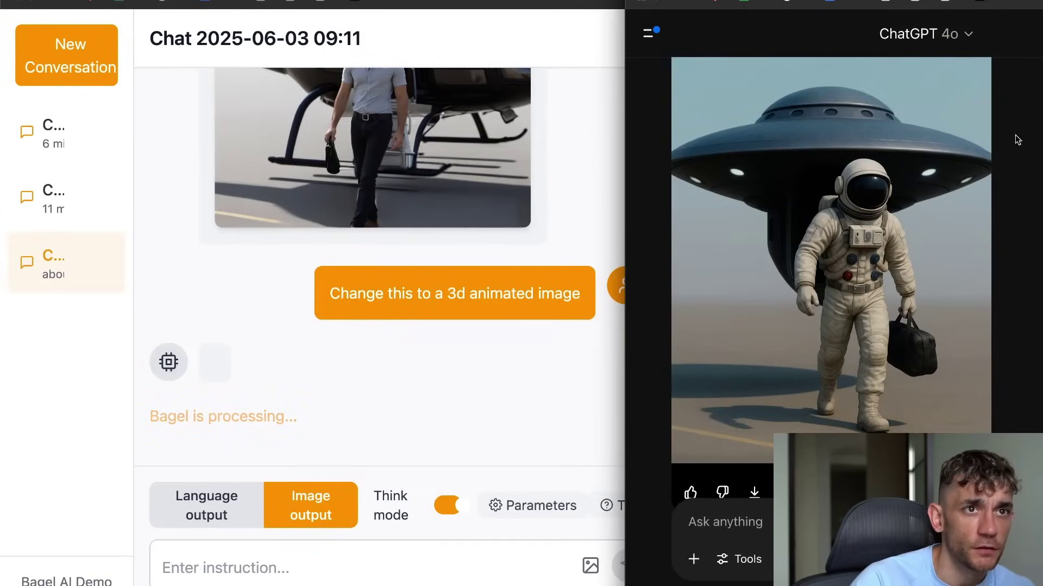
pyautogui.scroll(6, 982, 141)
pyautogui.tripleClick(966, 186)
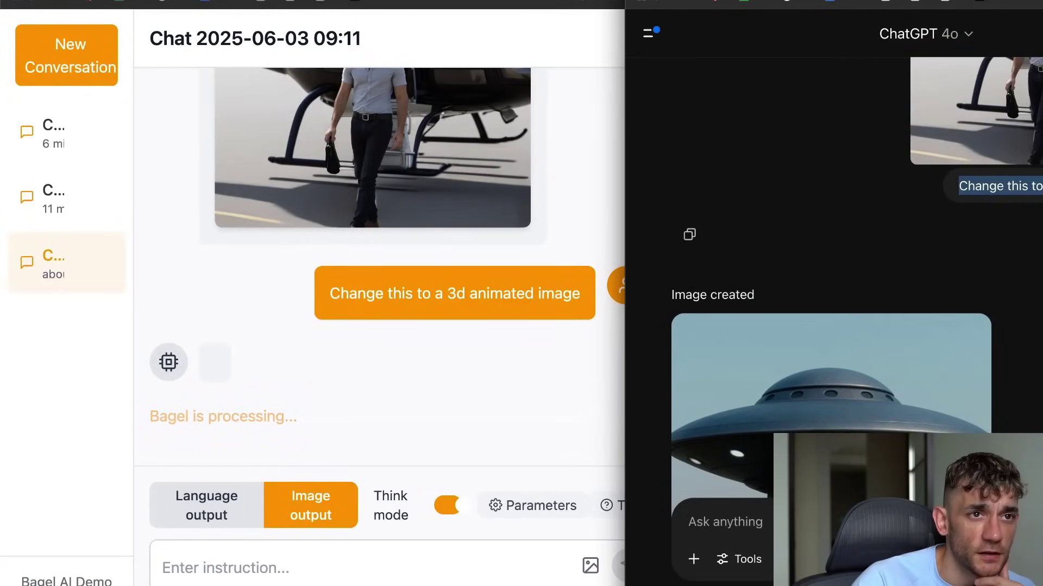
# Inspect ChatGPT's restyled astronaut image from the UFO down to the boots while Bagel processes its request.
pyautogui.scroll(-5, 726, 342)
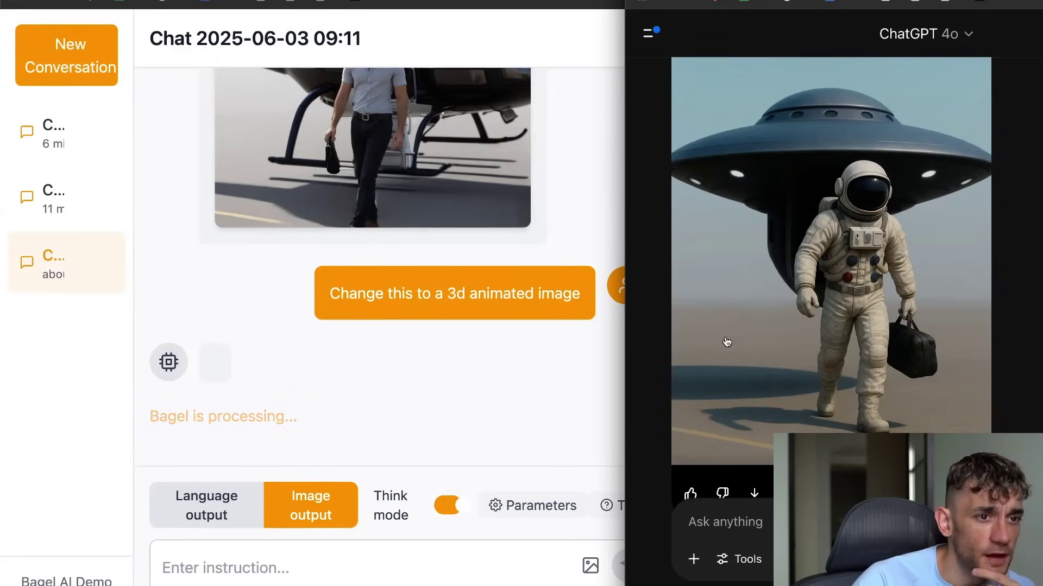
pyautogui.scroll(-4, 727, 341)
pyautogui.scroll(1, 820, 191)
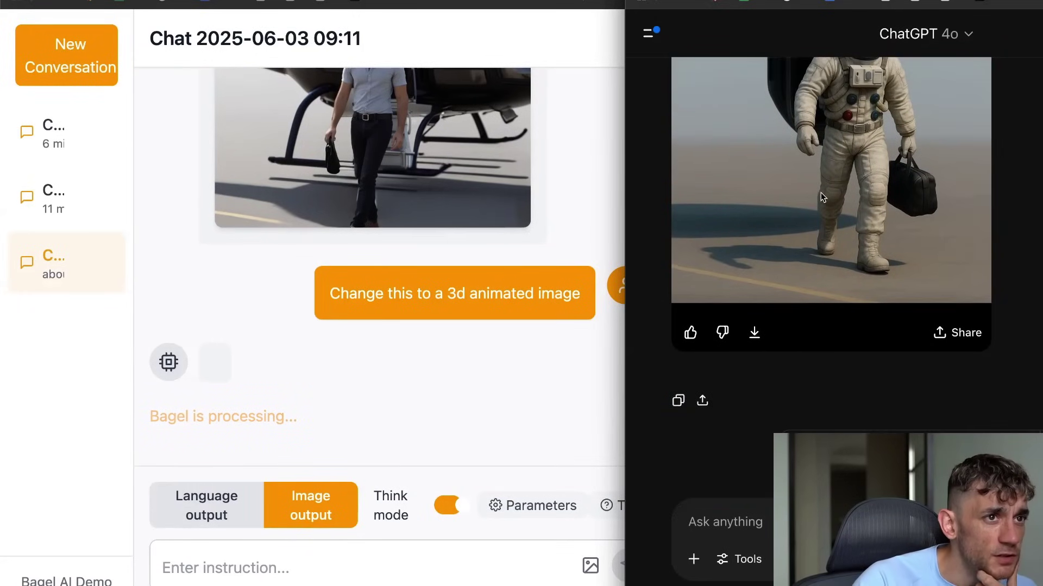
pyautogui.scroll(3, 836, 228)
pyautogui.rightClick(835, 198)
pyautogui.scroll(4, 801, 269)
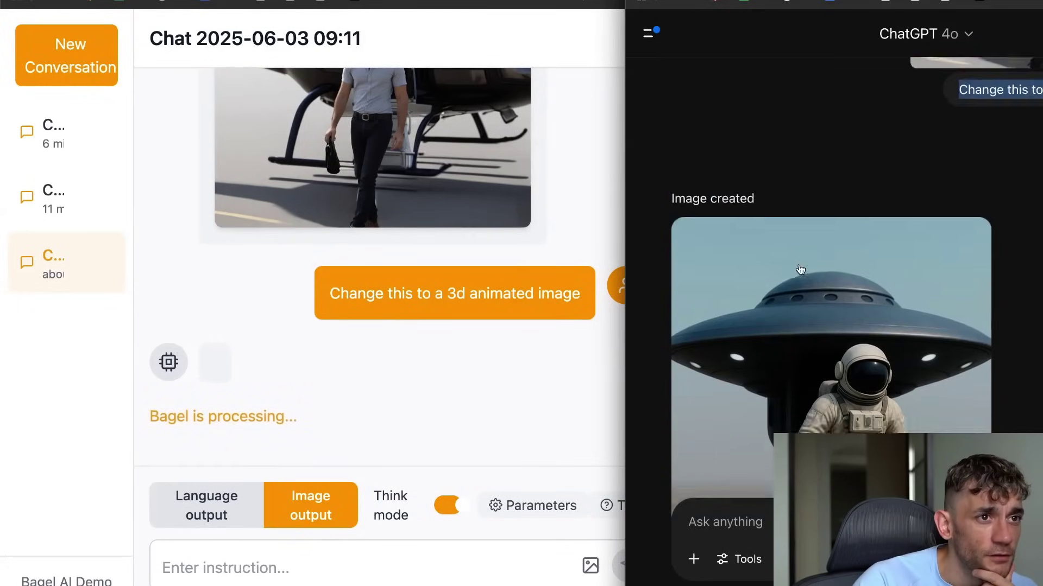
pyautogui.scroll(-6, 803, 272)
pyautogui.scroll(7, 803, 272)
pyautogui.scroll(-3, 803, 271)
# Save Bagel's cartoon-style man and helicopter image as download (4).jpeg and open the saved file.
pyautogui.click(394, 383)
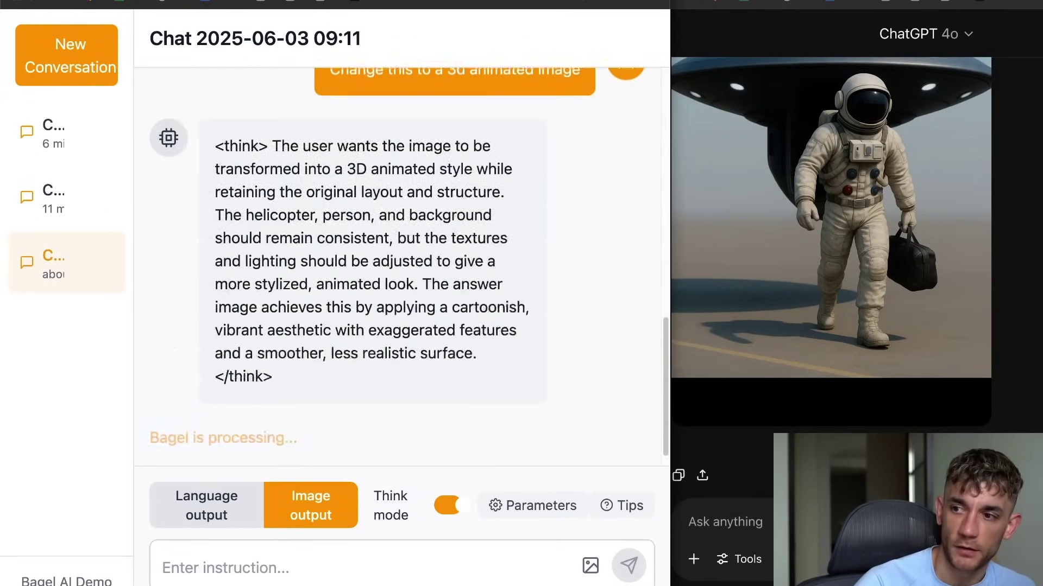
pyautogui.scroll(-4, 369, 233)
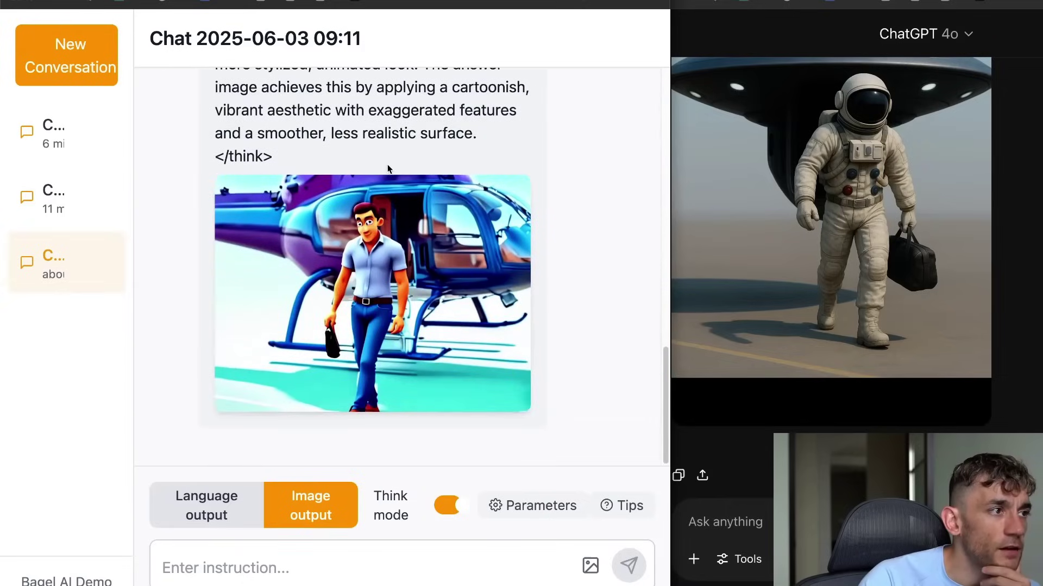
pyautogui.rightClick(345, 259)
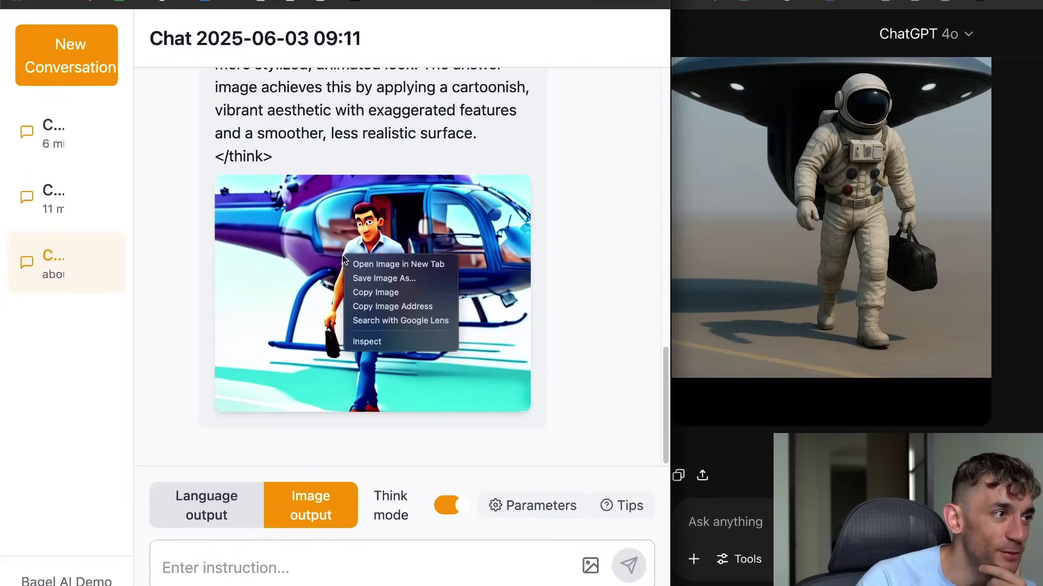
pyautogui.click(369, 276)
pyautogui.press('Return')
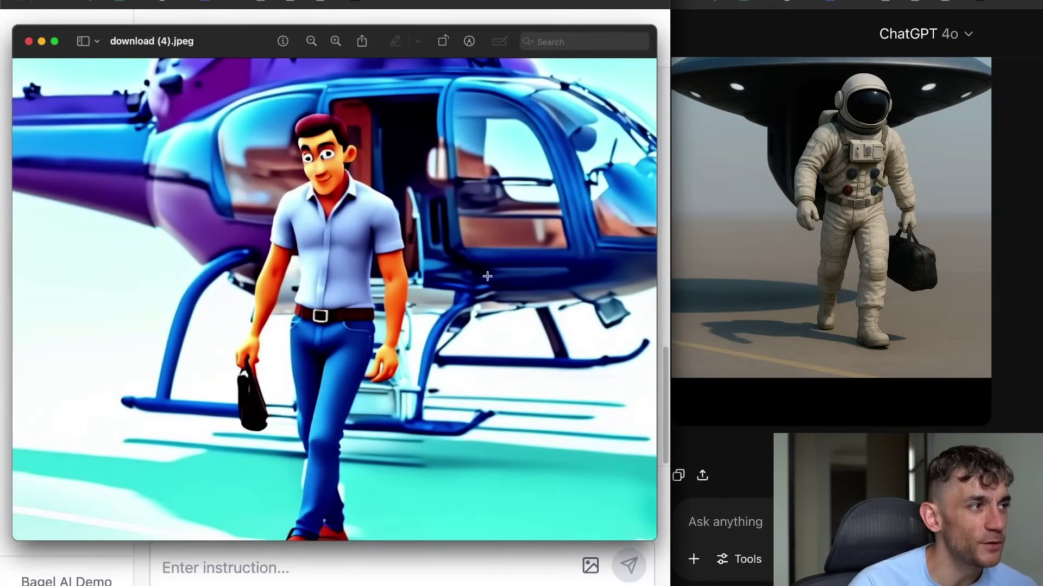
# Compare the enlarged download (4).jpeg with ChatGPT's UFO astronaut image, and close the saved file.
pyautogui.click(945, 226)
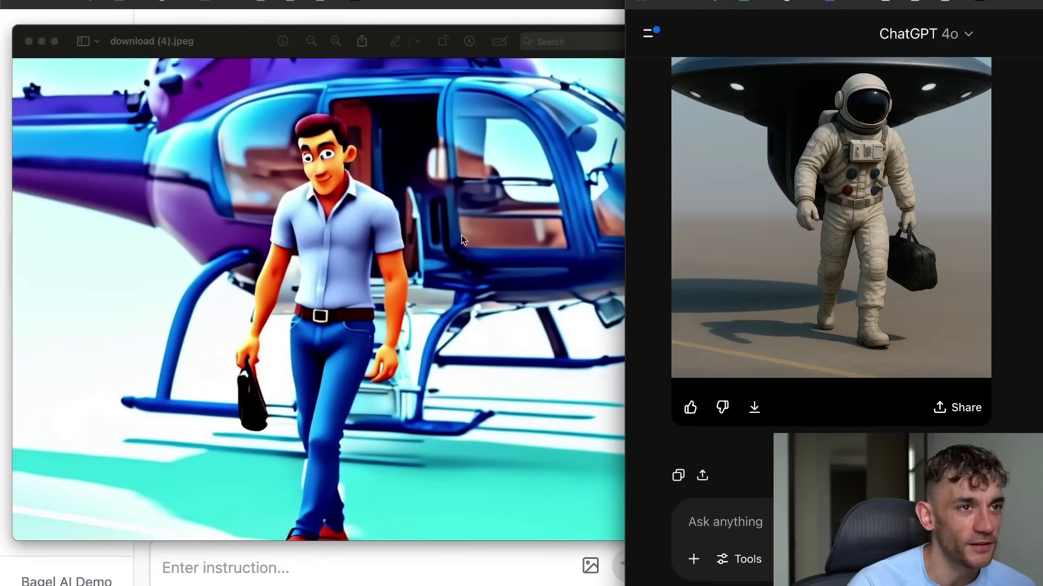
pyautogui.scroll(4, 891, 220)
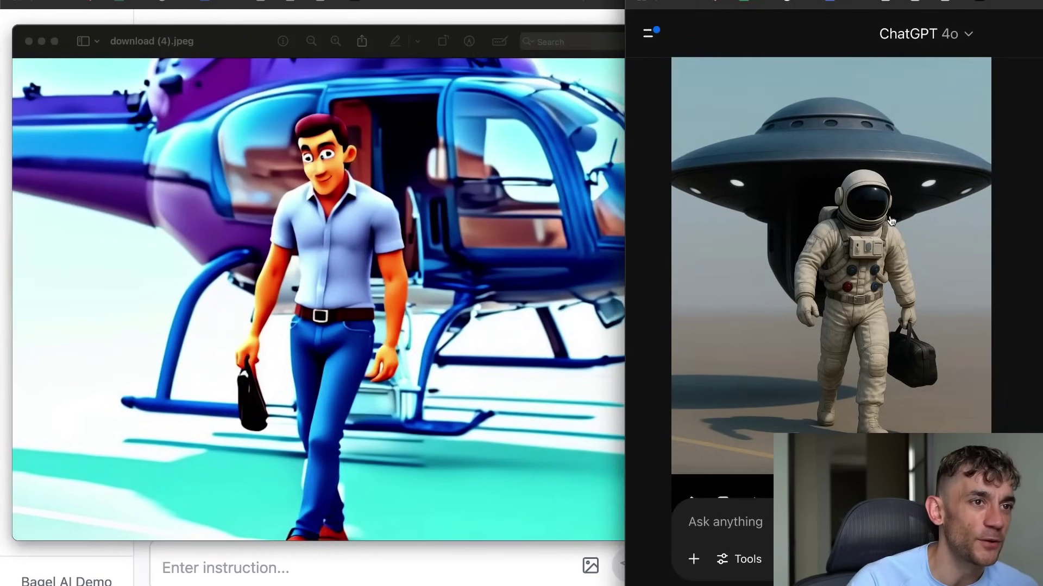
pyautogui.click(459, 369)
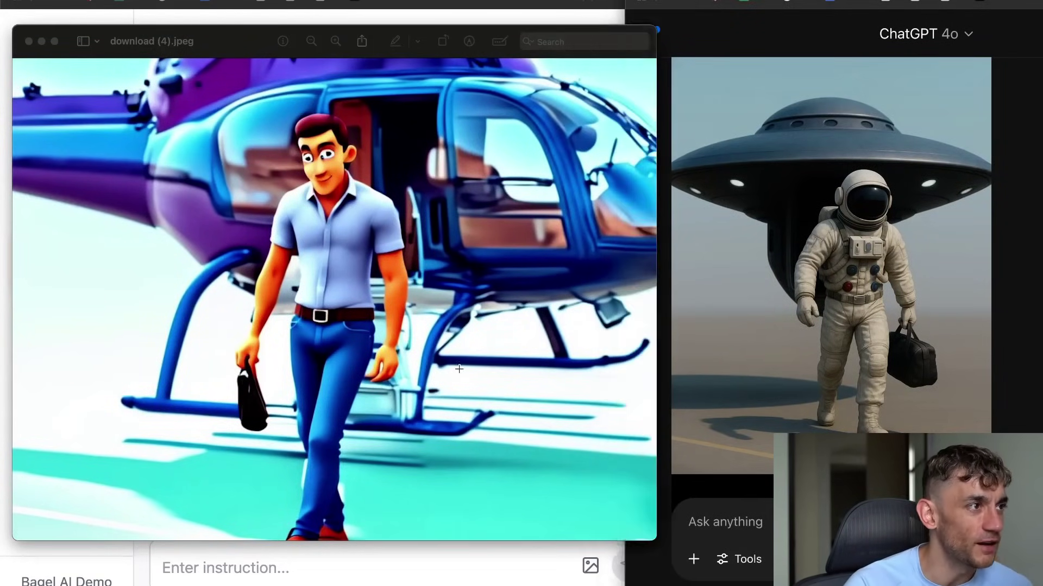
pyautogui.press('super+w')
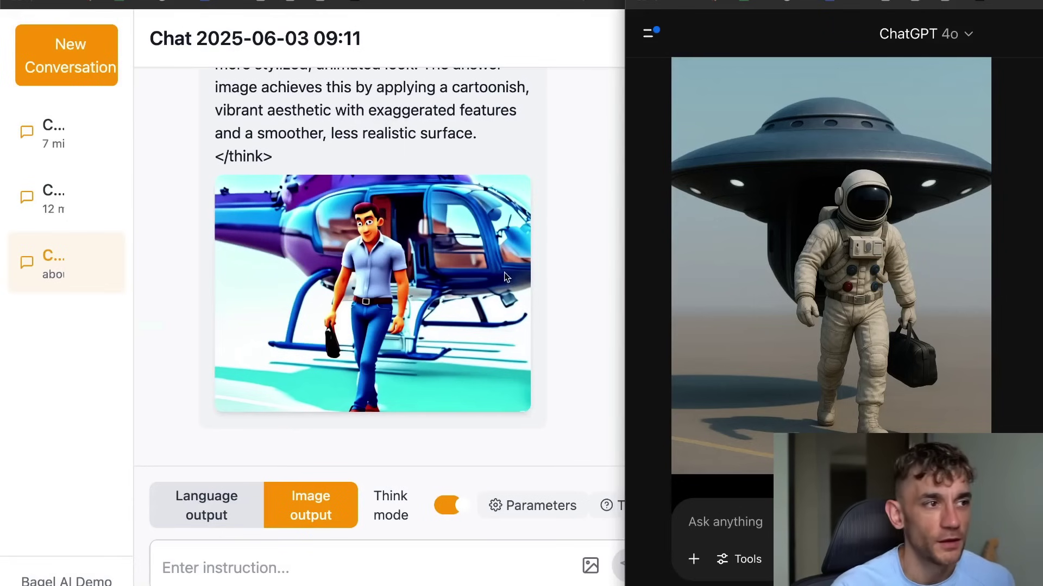
# Copy Bagel's "Change this to a 3d animated image" prompt and place the FLUX Playground window beside ChatGPT.
pyautogui.scroll(10, 467, 172)
pyautogui.scroll(-5, 360, 157)
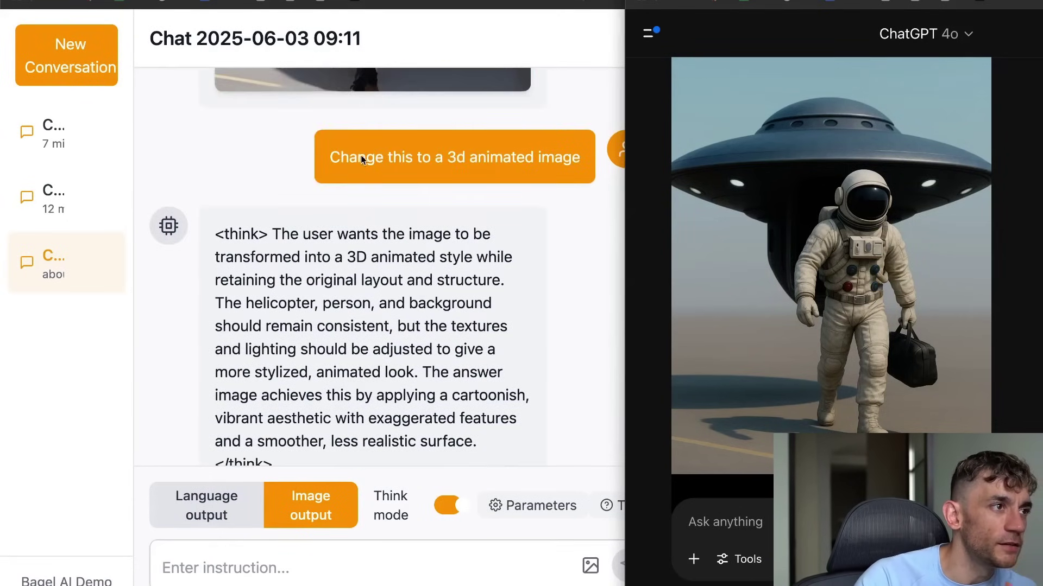
pyautogui.tripleClick(360, 158)
pyautogui.click(402, 170)
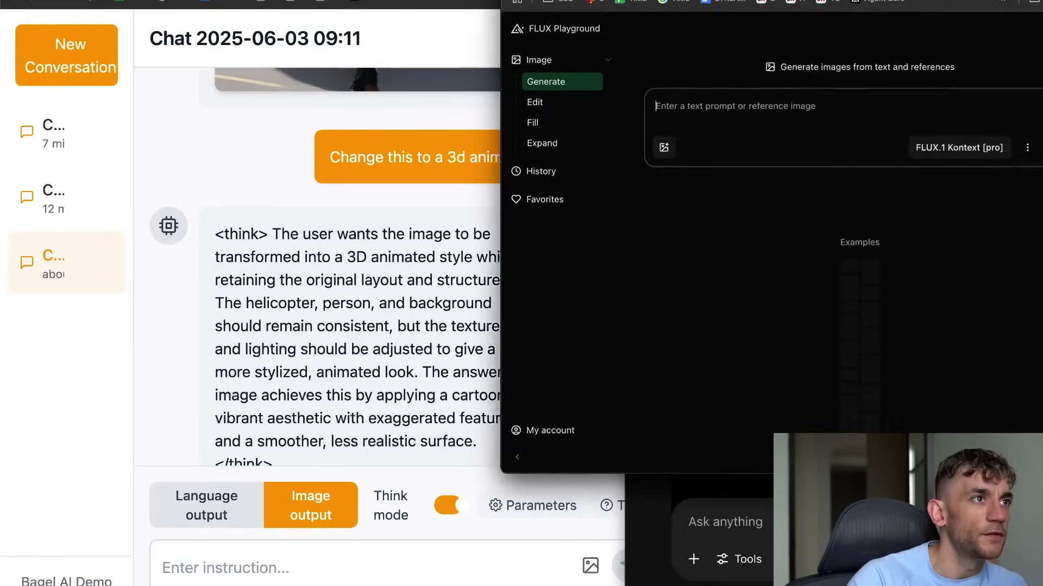
pyautogui.hotkey('ctrl', 'alt', 'Left')
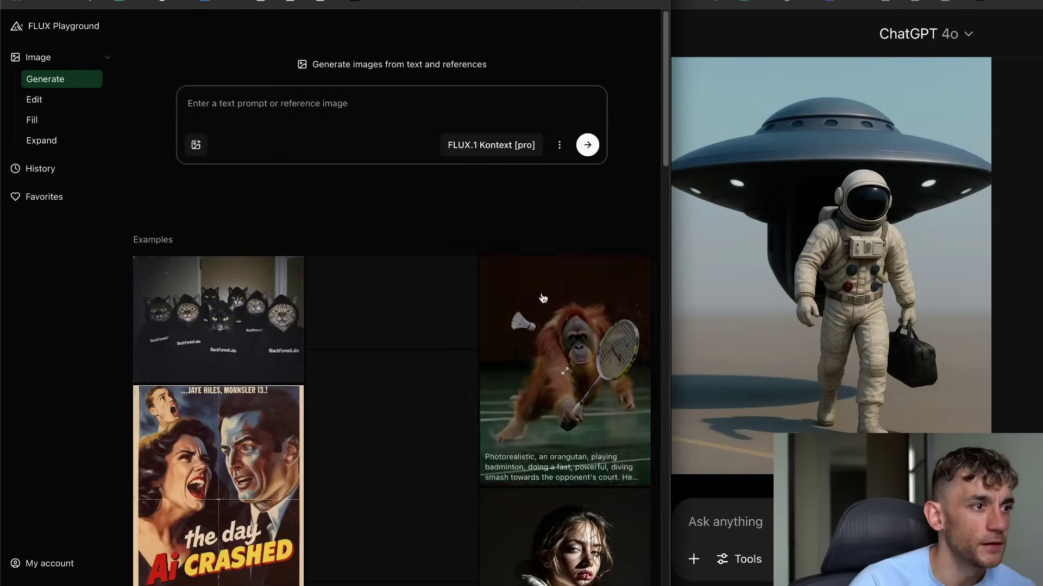
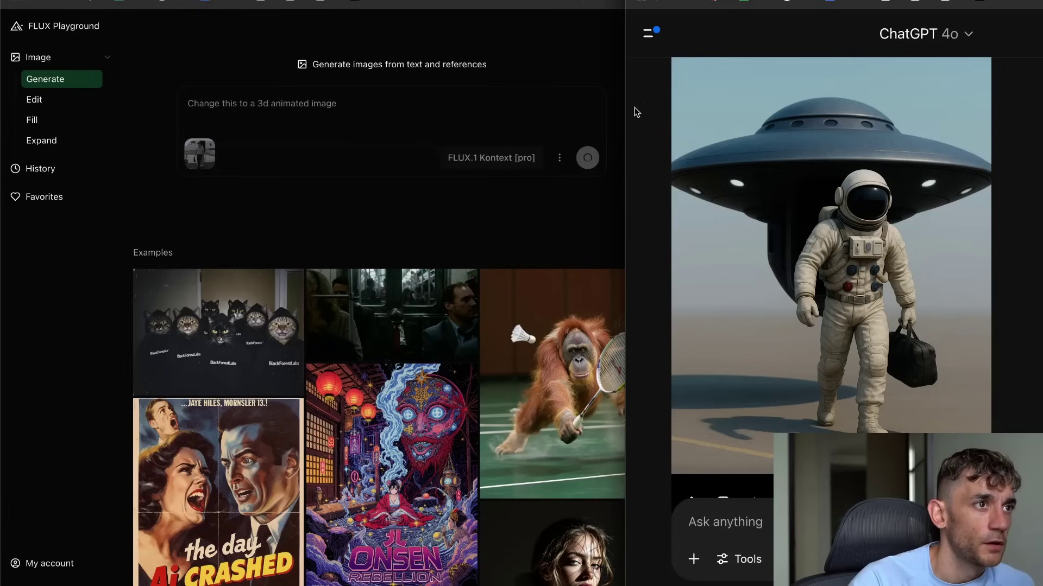
# Arrange the FLUX window between Bagel and ChatGPT, and enlarge the first image in the second row of FLUX results.
pyautogui.moveTo(814, 3); pyautogui.dragTo(871, 11)
pyautogui.scroll(3, 916, 166)
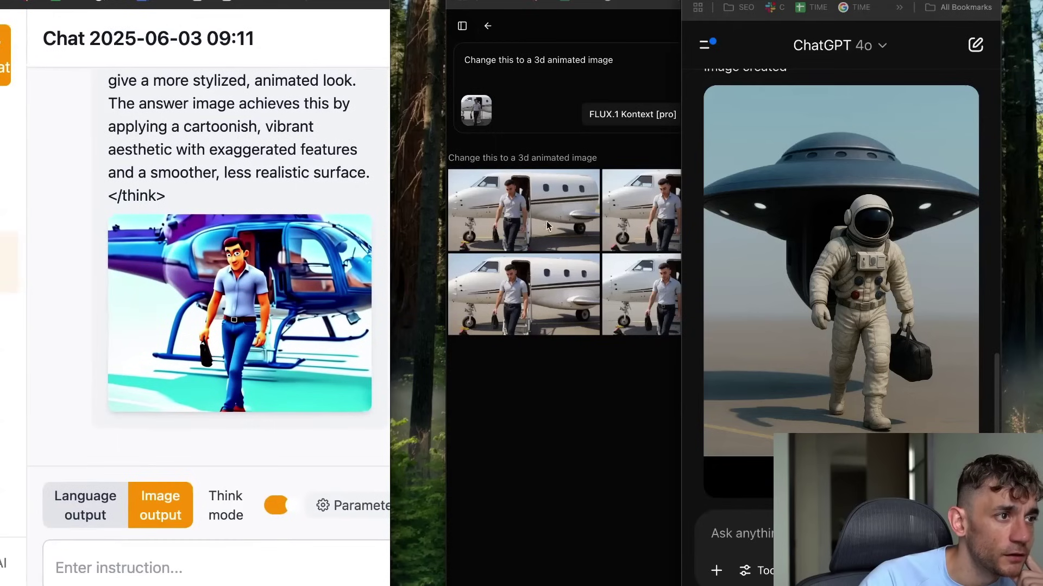
pyautogui.moveTo(444, 313); pyautogui.dragTo(399, 316)
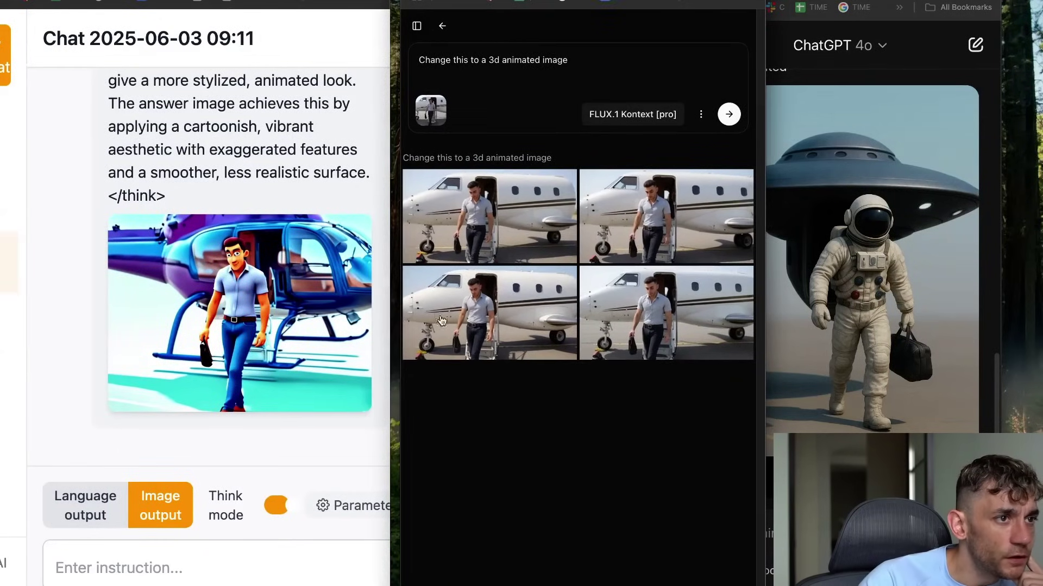
pyautogui.click(477, 320)
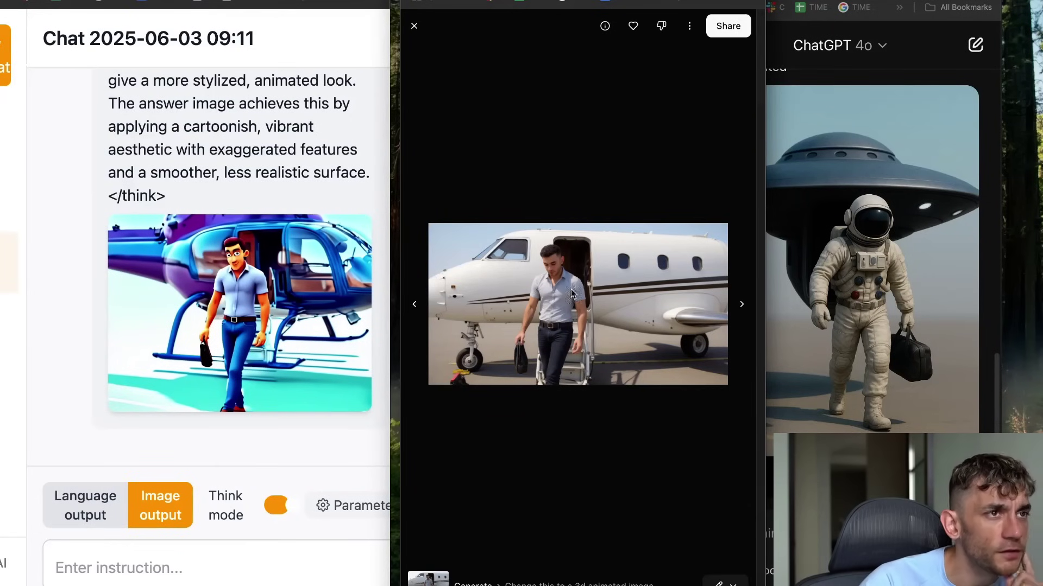
# Close the enlarged FLUX image and generate with Bagel's copied prompt "change this image so it's a helicopter, not a plan in the background".
pyautogui.click(520, 218)
pyautogui.click(442, 26)
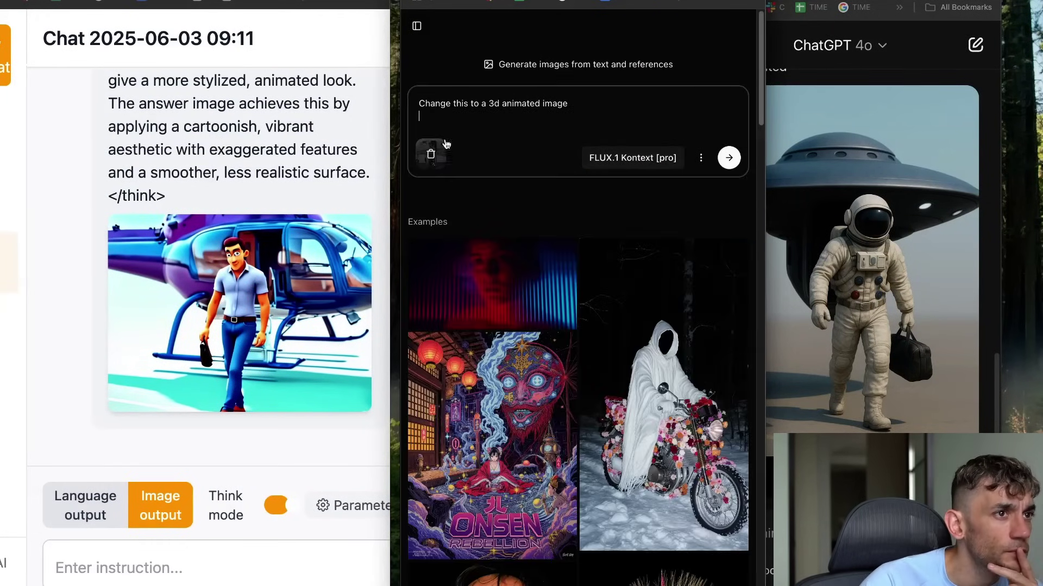
pyautogui.scroll(8, 244, 130)
pyautogui.scroll(2, 237, 130)
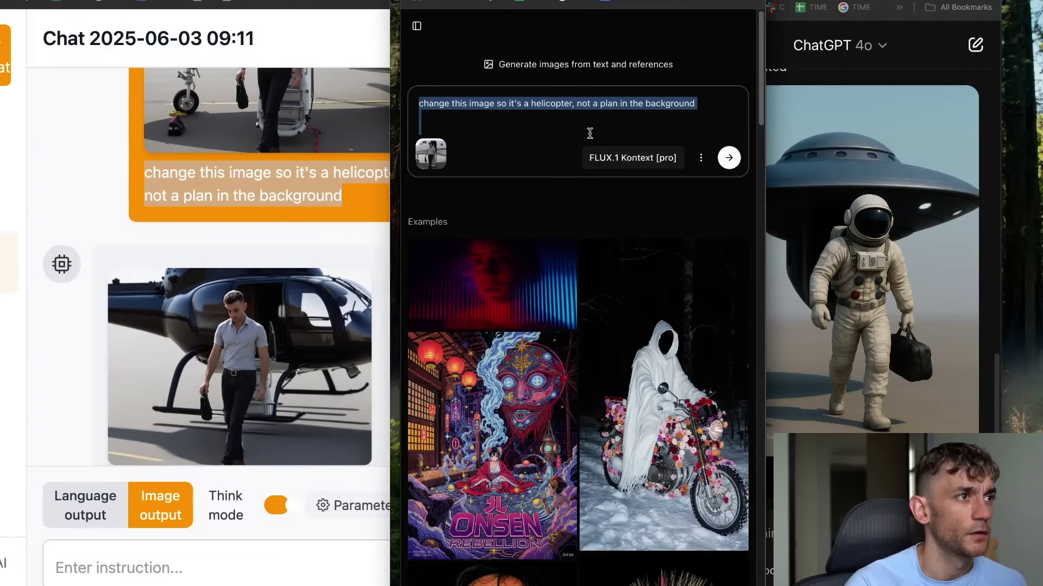
pyautogui.click(591, 132)
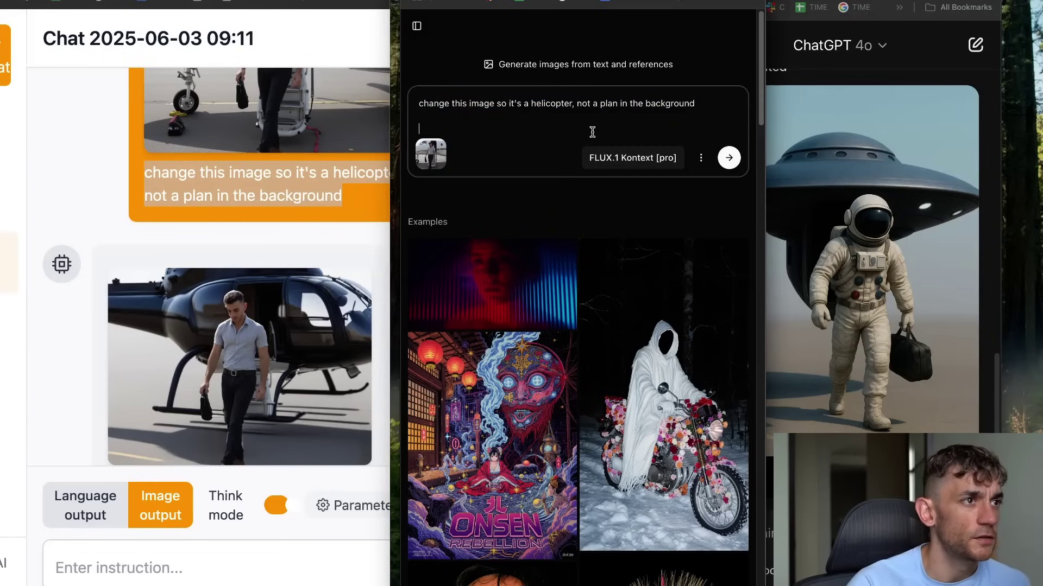
pyautogui.click(729, 157)
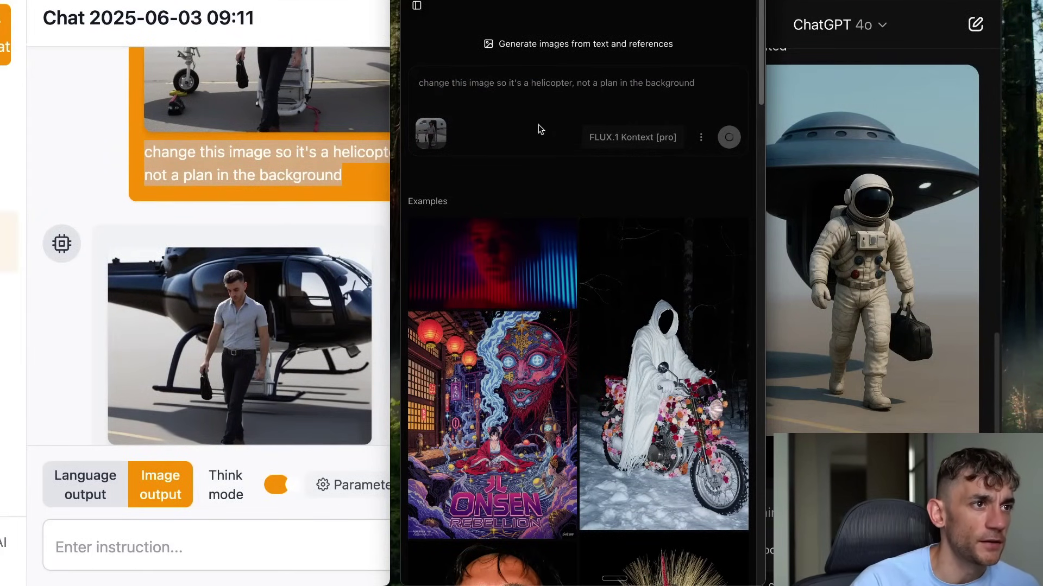
# Enlarge the first image of FLUX's new helicopter results.
pyautogui.click(320, 161)
pyautogui.scroll(3, 320, 161)
pyautogui.scroll(-10, 320, 160)
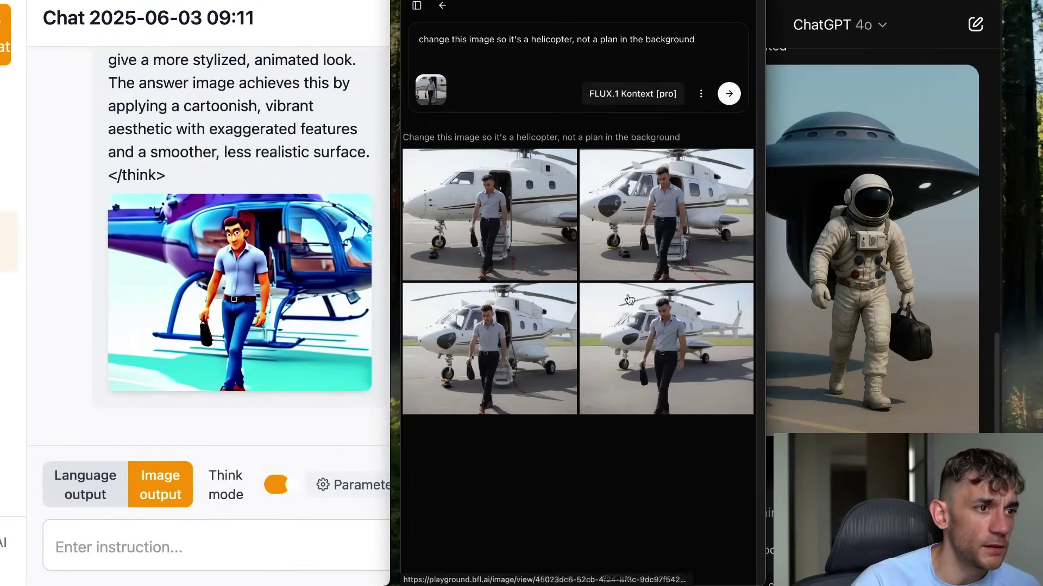
pyautogui.click(512, 209)
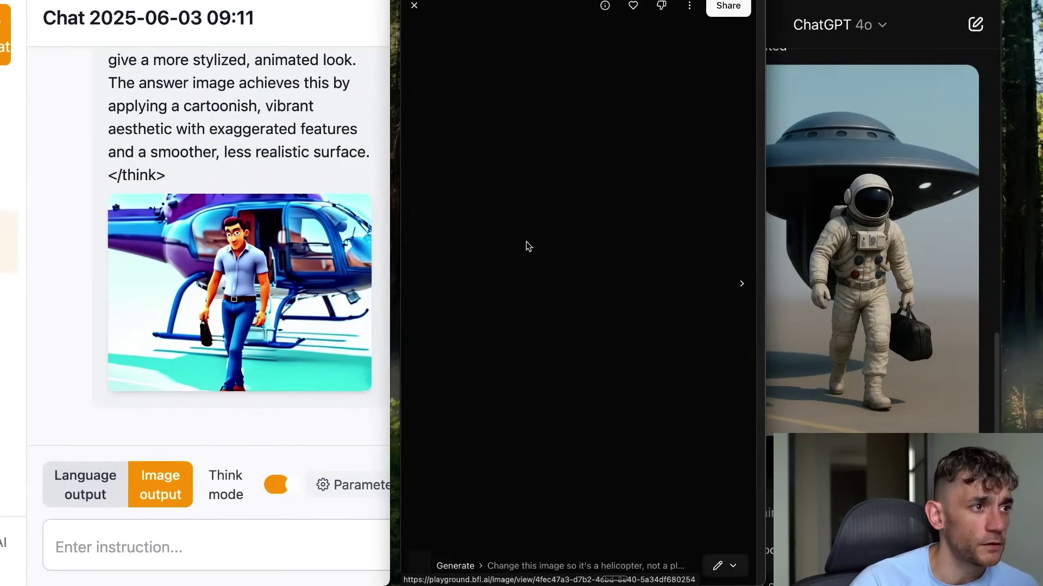
# Compare the realistic helicopter edits of the man in Bagel, FLUX and ChatGPT side by side.
pyautogui.scroll(10, 255, 209)
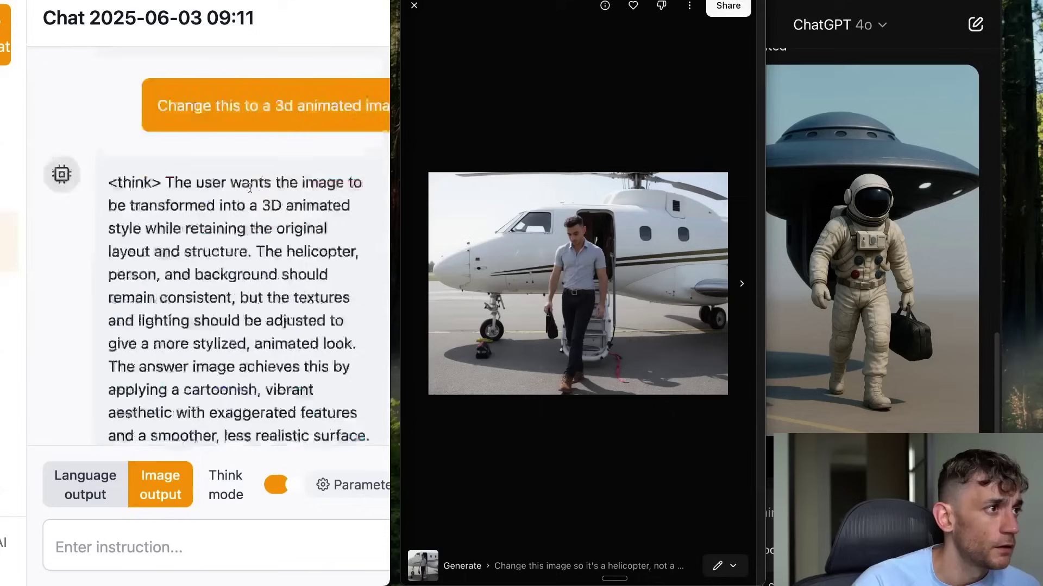
pyautogui.scroll(3, 256, 171)
pyautogui.scroll(-1, 257, 225)
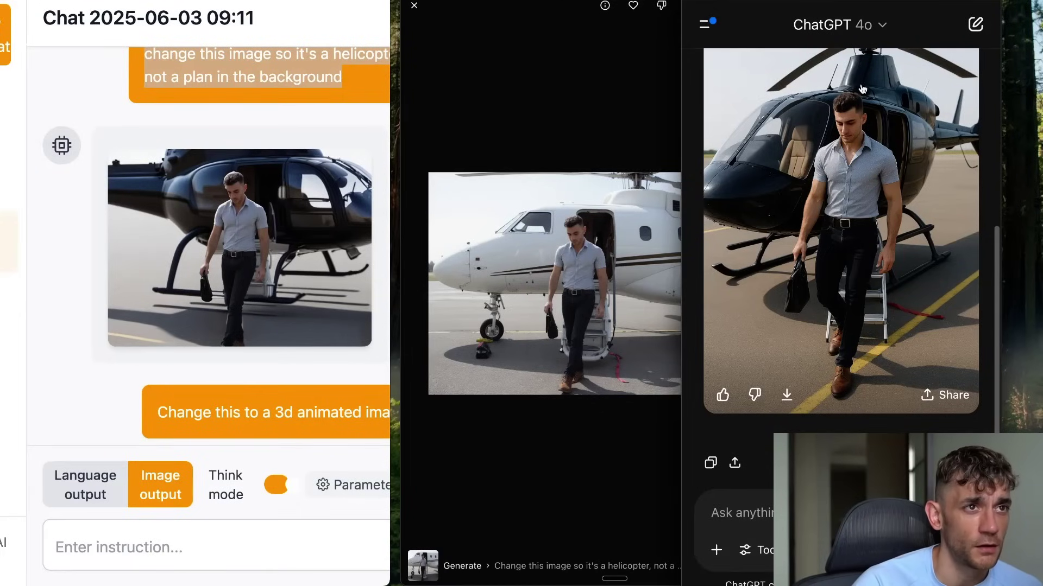
pyautogui.click(608, 244)
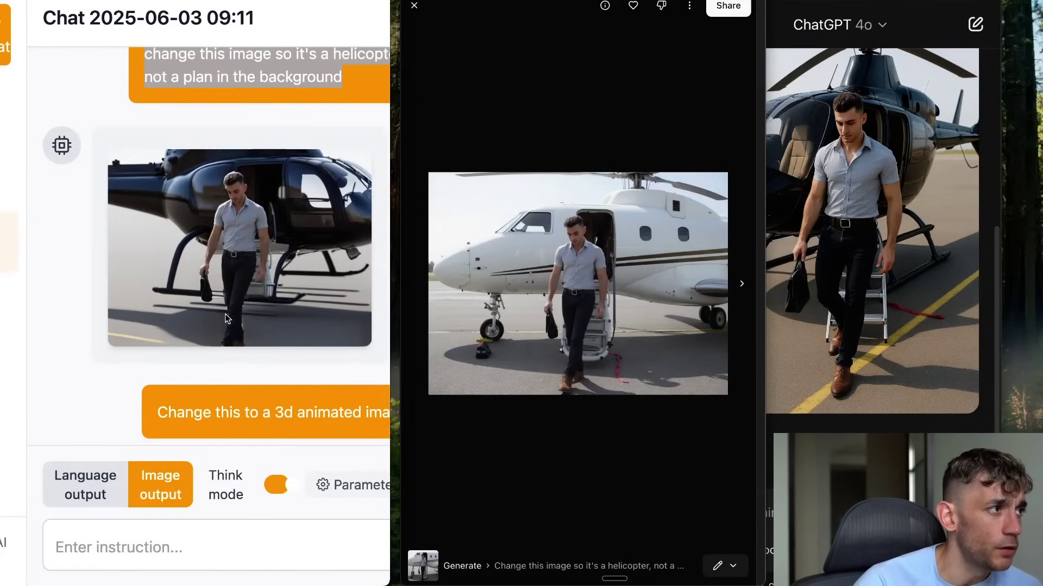
pyautogui.scroll(-1, 219, 218)
pyautogui.scroll(-5, 220, 218)
pyautogui.scroll(10, 225, 228)
pyautogui.scroll(-4, 231, 243)
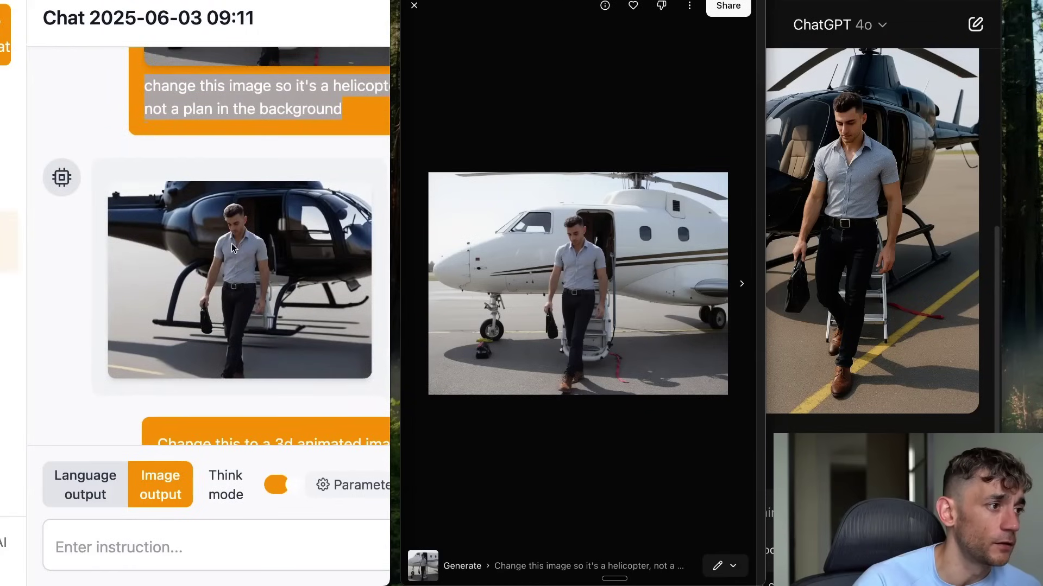
pyautogui.click(555, 244)
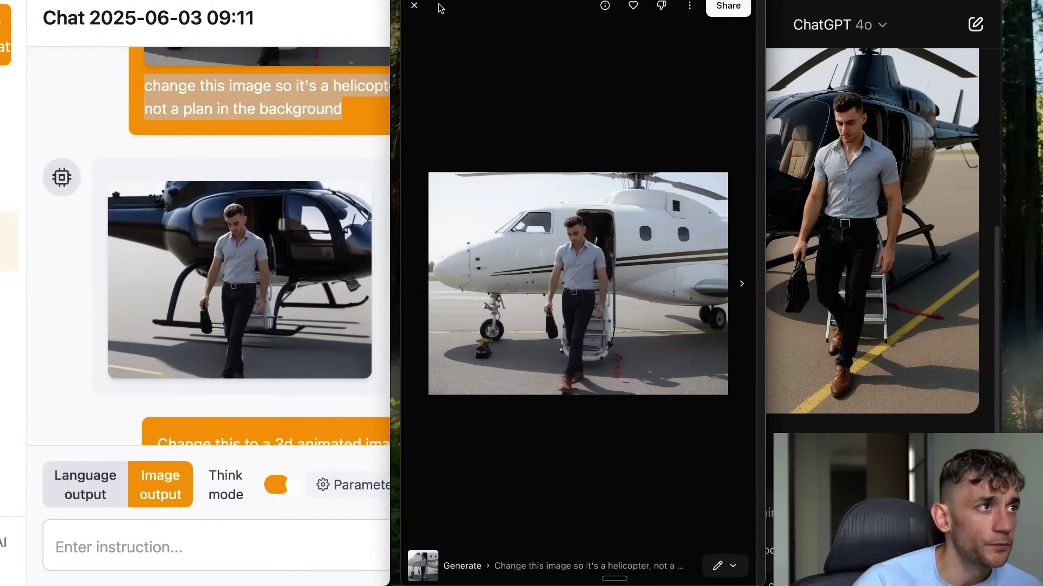
# Return to the FLUX helicopter results and widen the FLUX window toward Bagel.
pyautogui.click(414, 6)
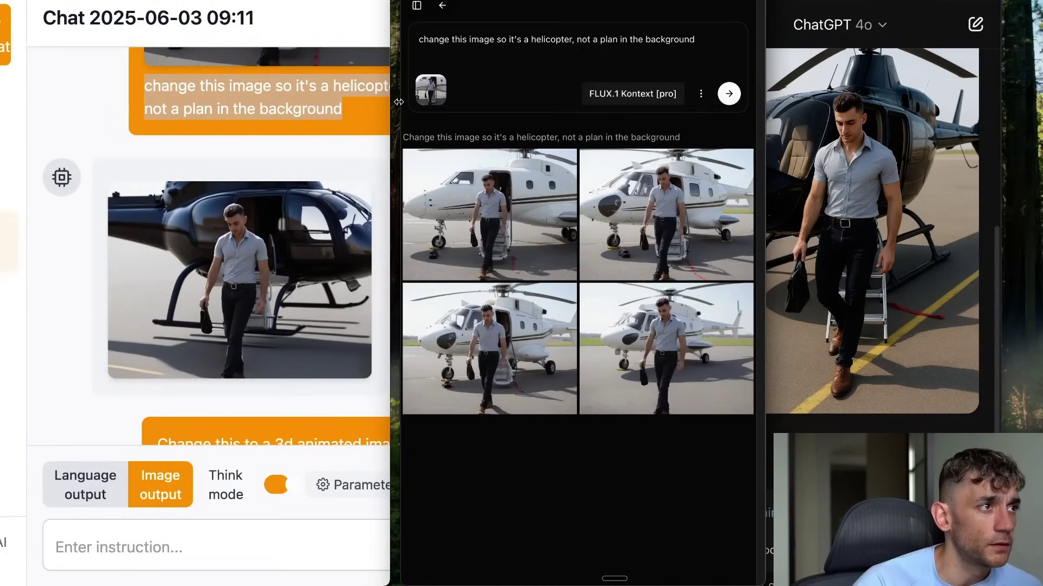
pyautogui.moveTo(399, 101); pyautogui.dragTo(376, 103)
pyautogui.click(526, 38)
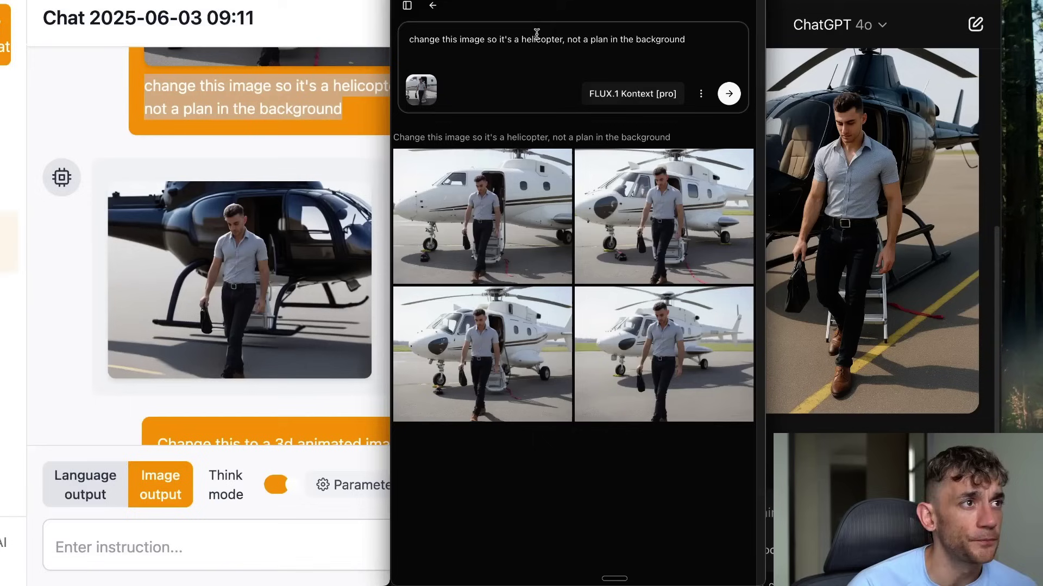
# Rewrite the FLUX prompt as "change this image so it's like a 3d cartoon style" and submit it in both FLUX and ChatGPT.
pyautogui.click(439, 39)
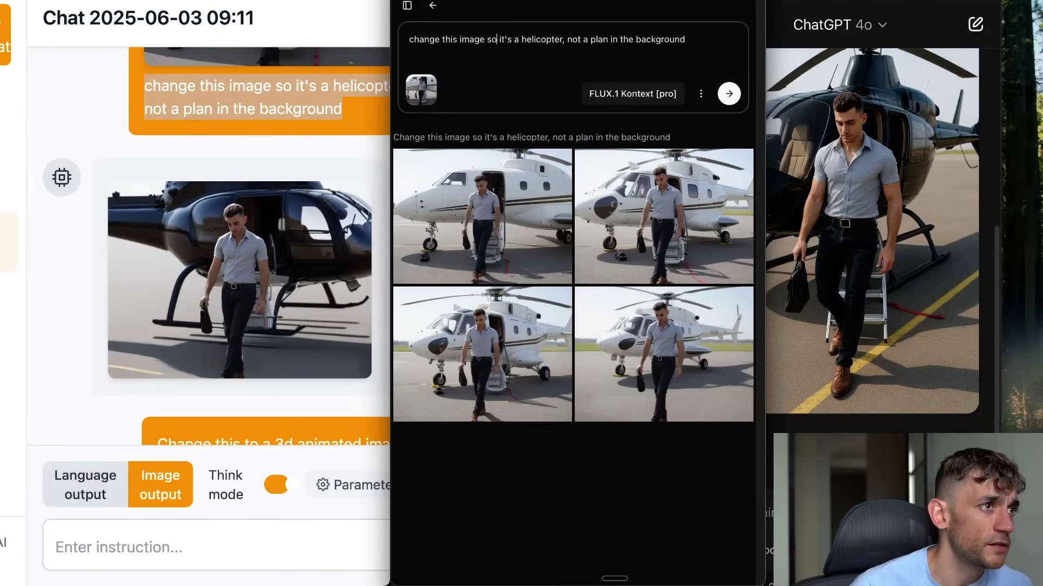
pyautogui.hotkey('shift', 'End')
pyautogui.press('BackSpace')
pyautogui.press('BackSpace')
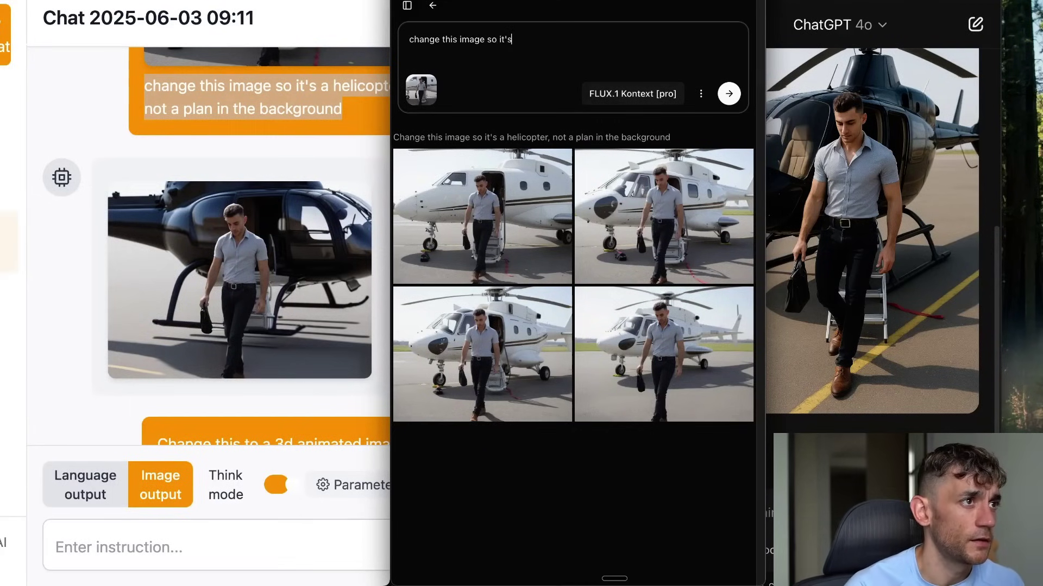
pyautogui.write("o it's like a 3d cart")
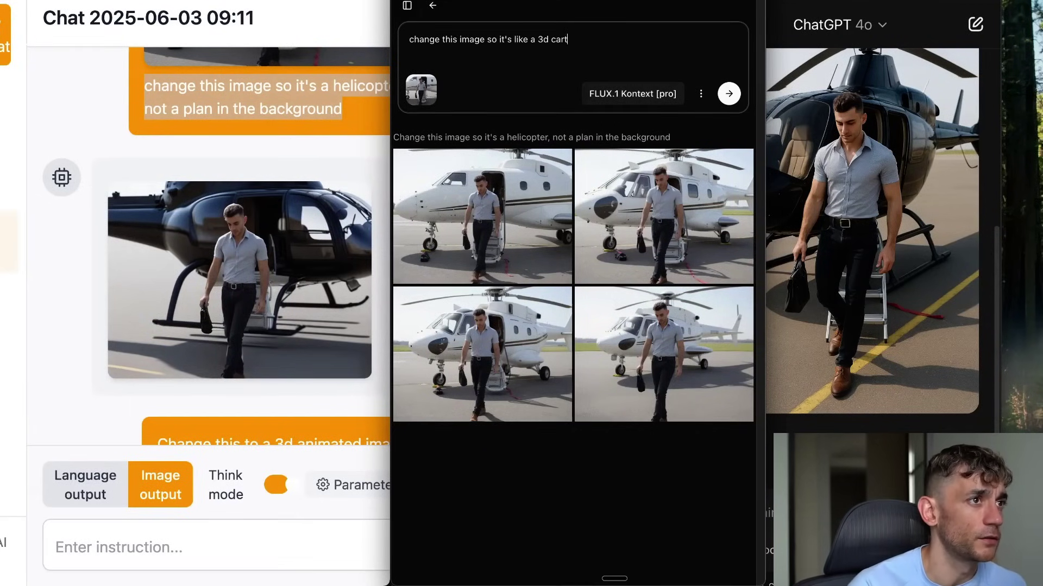
pyautogui.write('oon style')
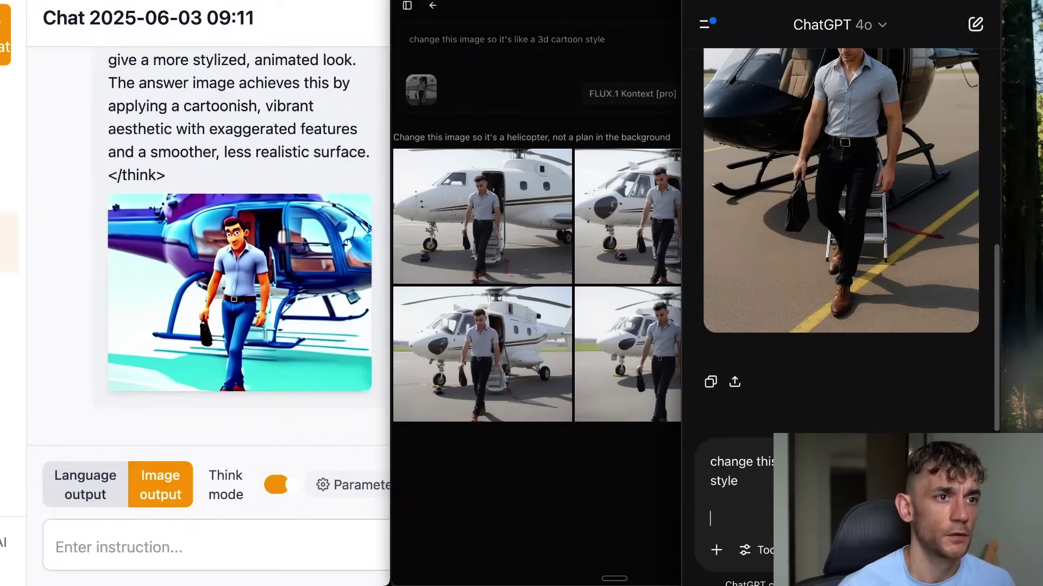
pyautogui.press('Return')
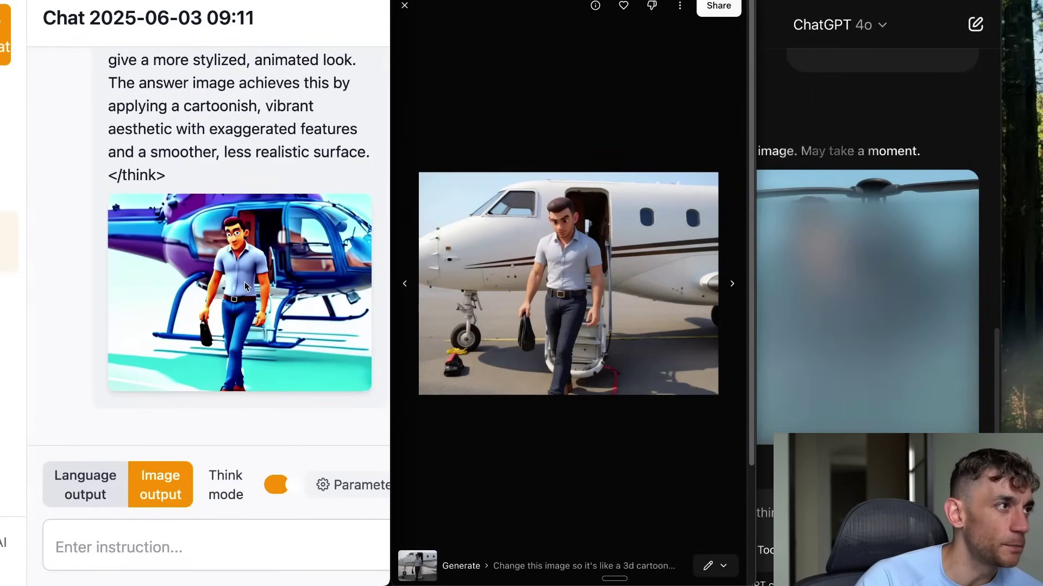
# Download ChatGPT's 3D cartoon man and helicopter image and open the saved file.
pyautogui.click(889, 290)
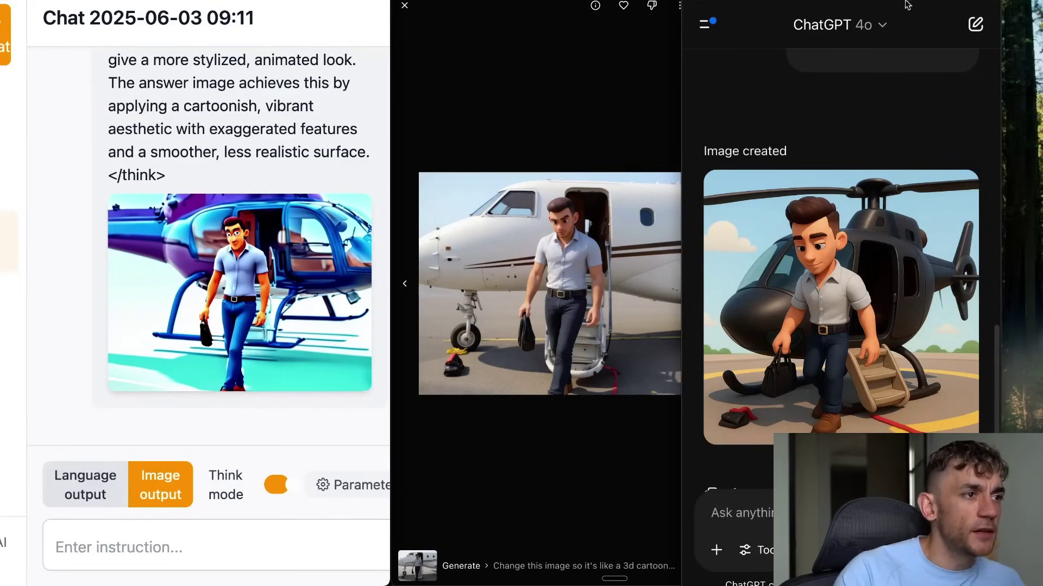
pyautogui.moveTo(760, 300)
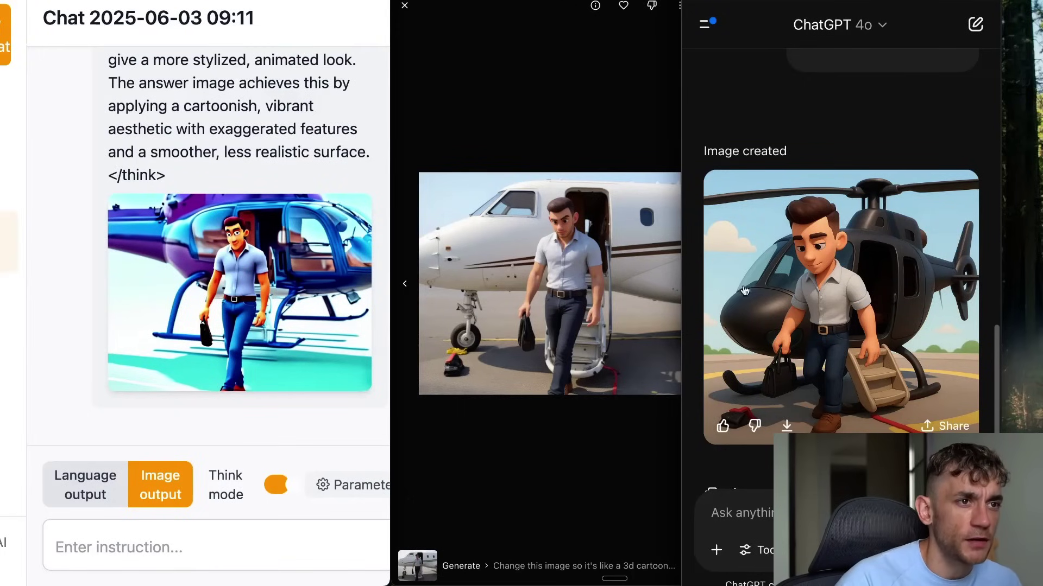
pyautogui.click(786, 426)
pyautogui.click(885, 8)
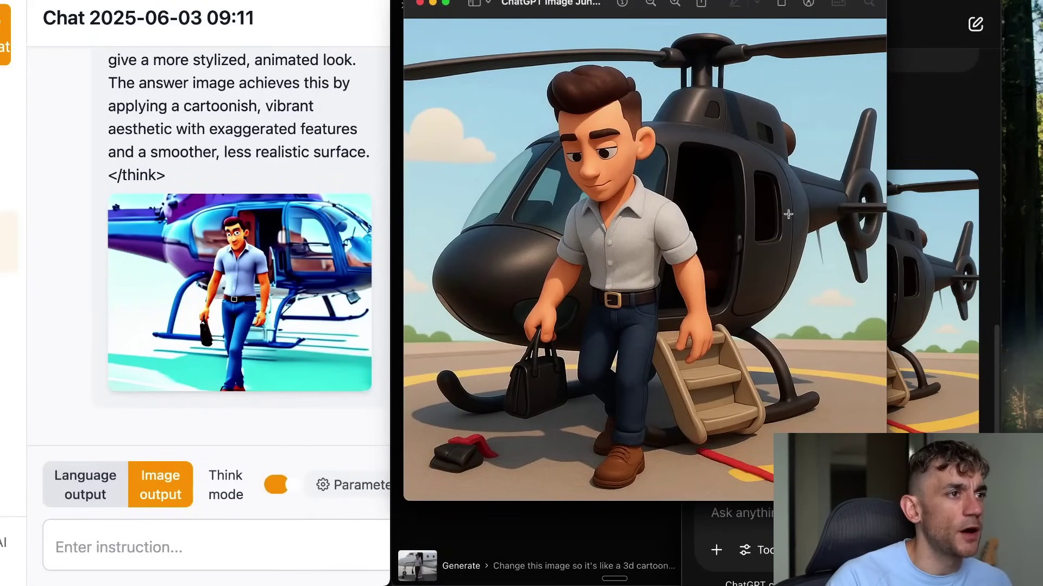
# Save Bagel's cartoon-style man and helicopter image as download (5).jpeg.
pyautogui.click(282, 213)
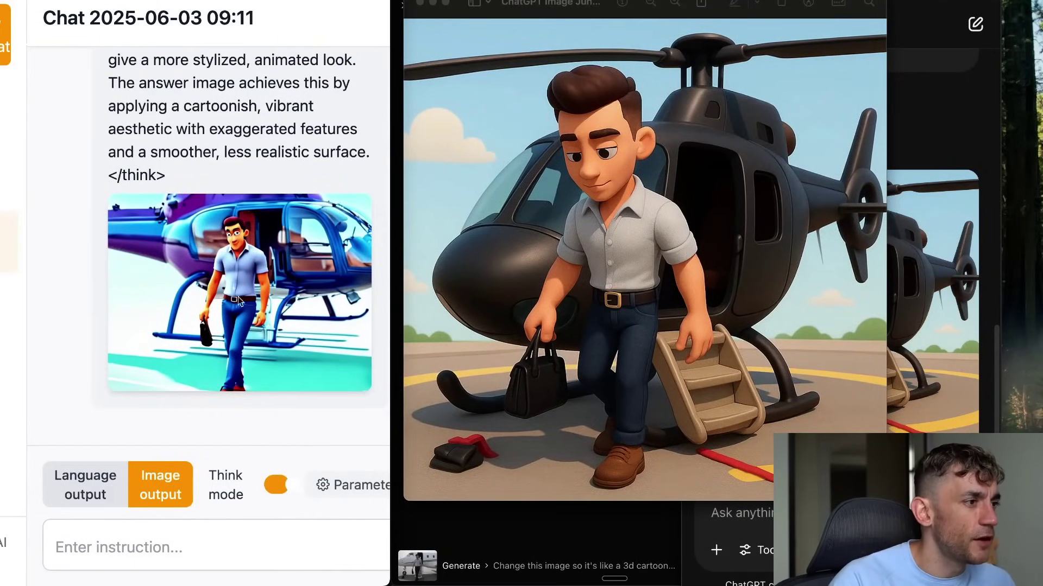
pyautogui.rightClick(268, 265)
pyautogui.click(328, 298)
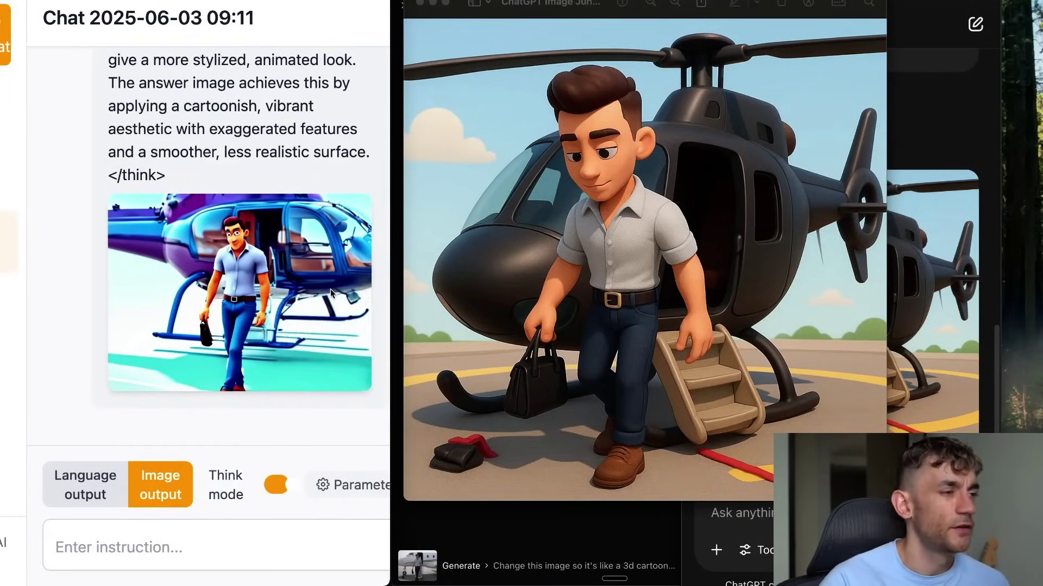
pyautogui.press('Return')
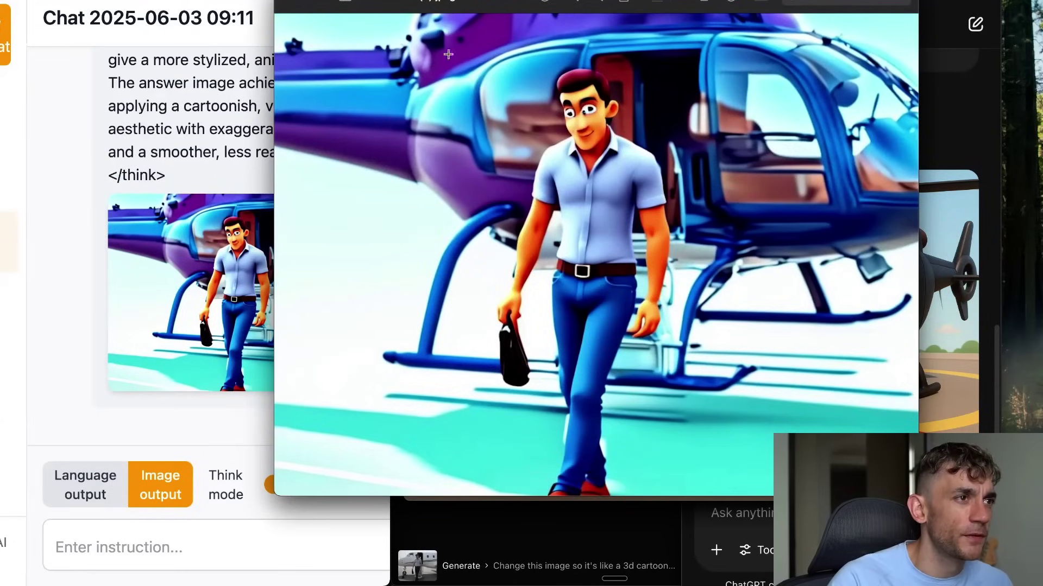
# Compare download (5).jpeg beside ChatGPT's saved cartoon image, and close both files.
pyautogui.moveTo(440, 1); pyautogui.dragTo(165, 22)
pyautogui.moveTo(687, 217); pyautogui.dragTo(434, 275)
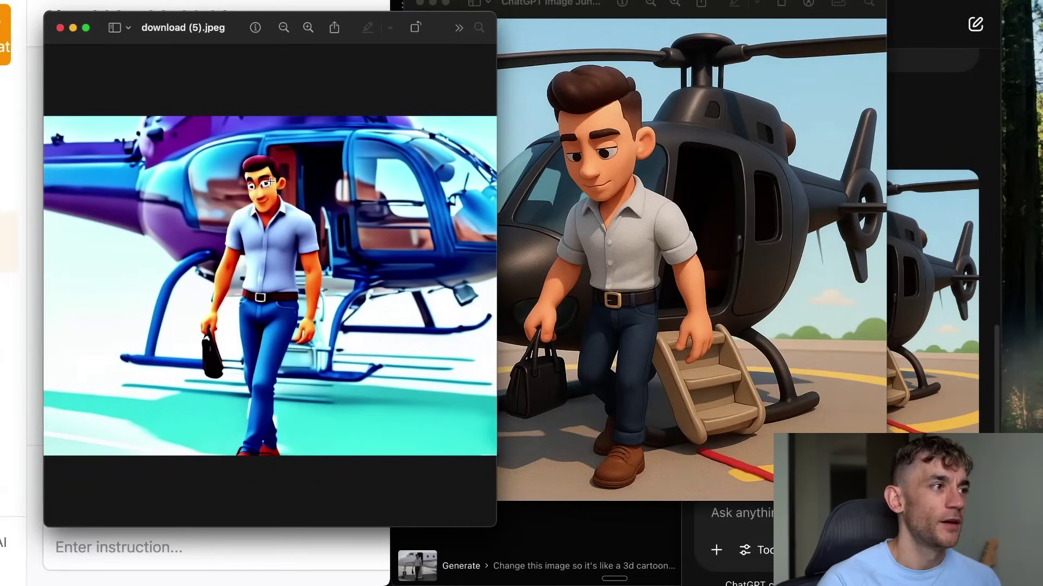
pyautogui.press('super+w')
pyautogui.press('super+w')
# View FLUX's 3D cartoon-style airplane image in its own tab, and close that tab.
pyautogui.click(619, 234)
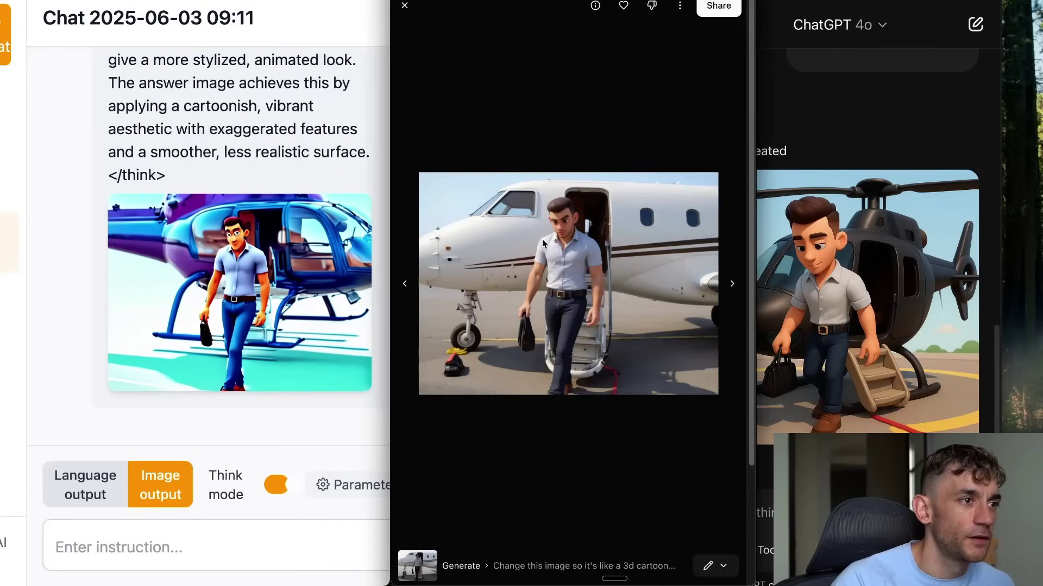
pyautogui.rightClick(556, 227)
pyautogui.click(593, 245)
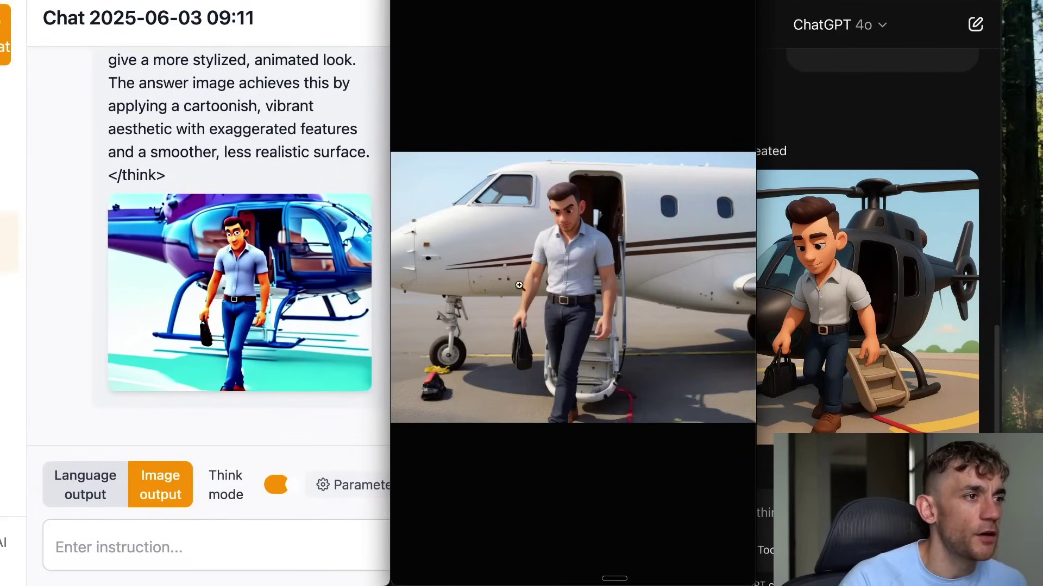
pyautogui.press('super+w')
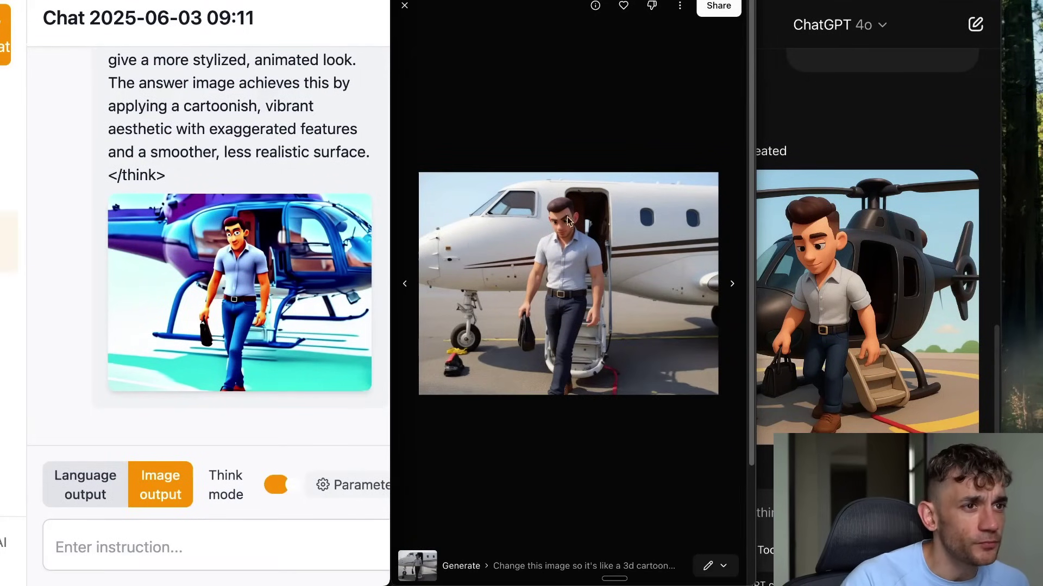
# Compare ChatGPT's cartoon helicopter image with FLUX's enlarged version, and return to the full set of FLUX cartoon results.
pyautogui.click(850, 170)
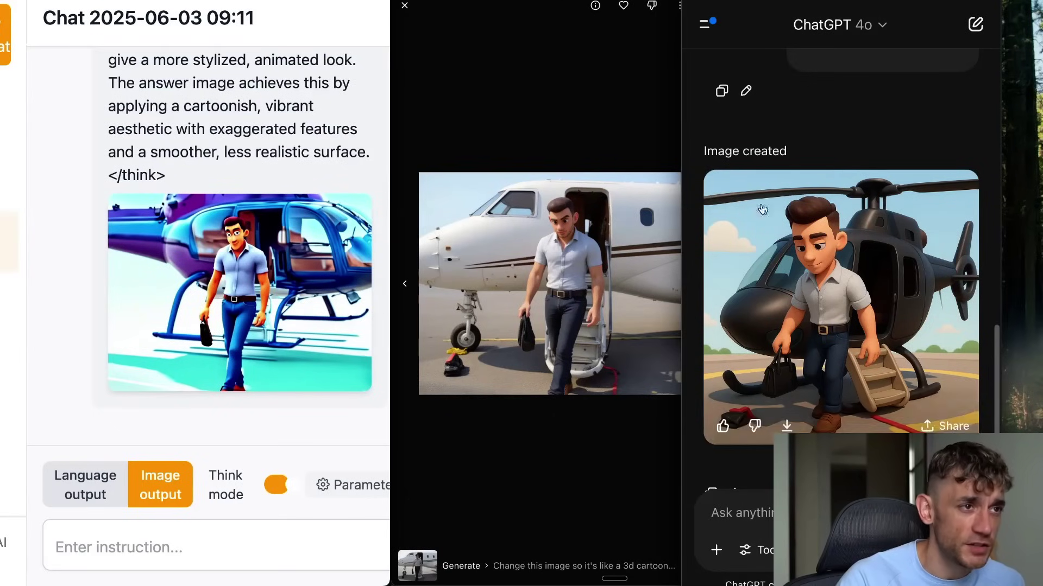
pyautogui.click(608, 139)
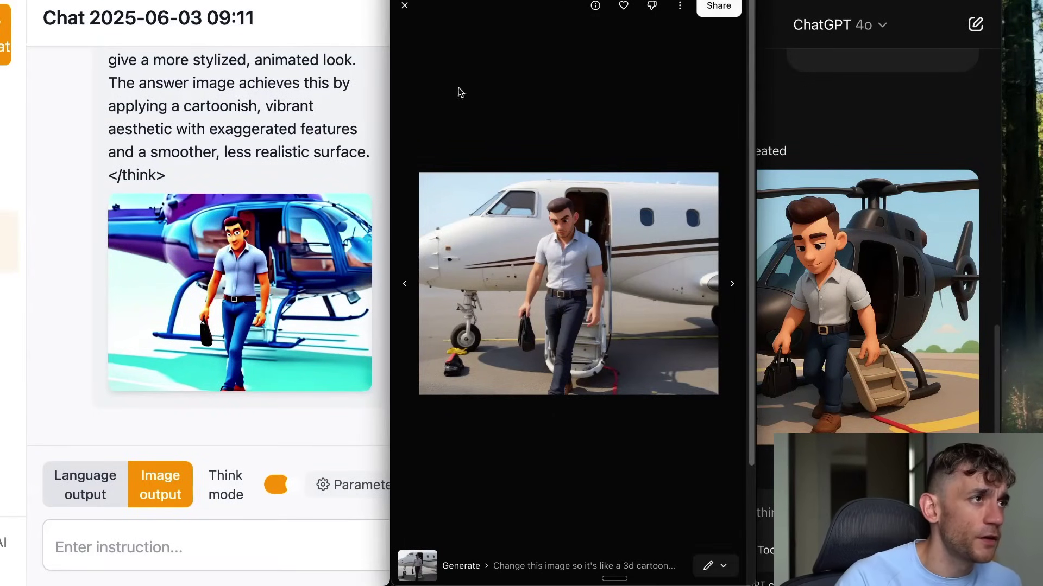
pyautogui.click(404, 5)
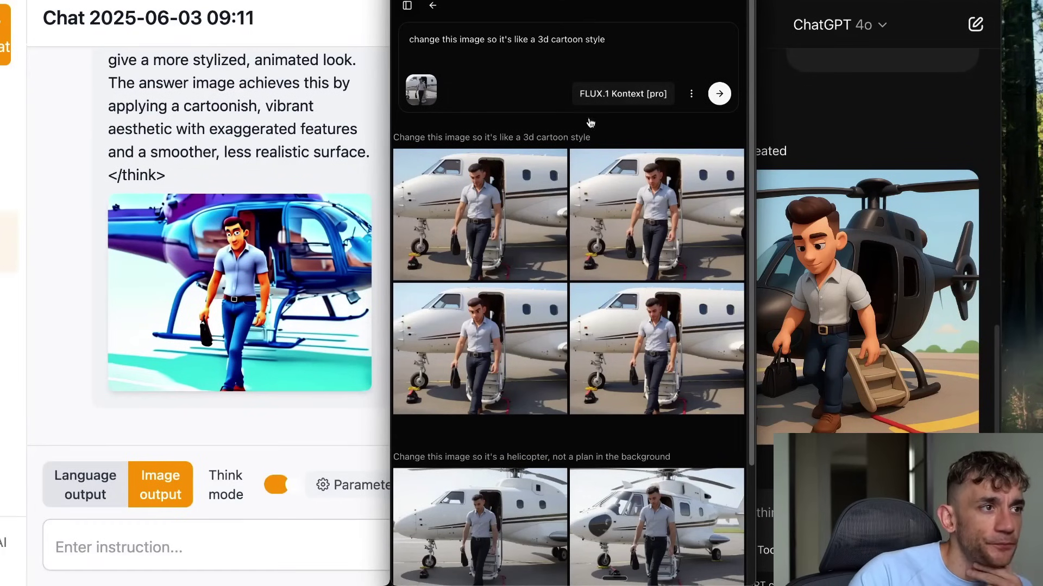
pyautogui.scroll(-1, 608, 65)
pyautogui.scroll(1, 577, 59)
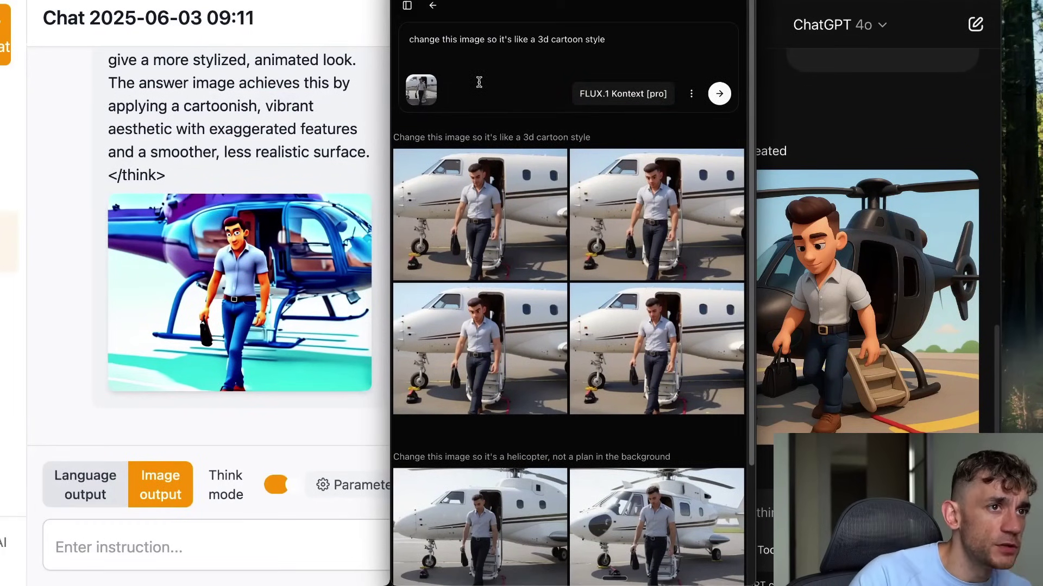
pyautogui.click(893, 94)
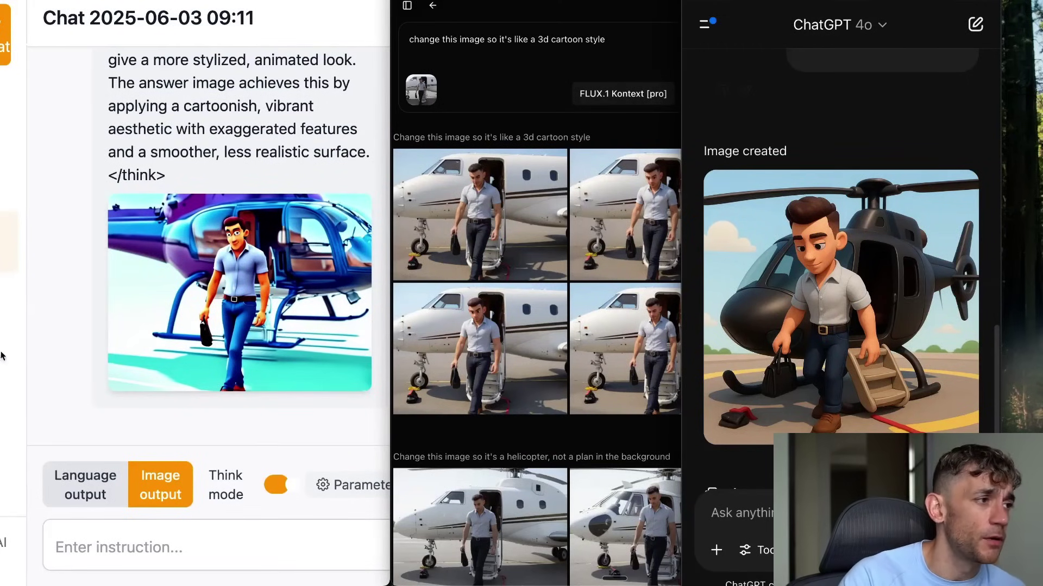
# Switch to the Bagel lesson in AI Success Lab and return to its beginning.
pyautogui.scroll(10, 147, 247)
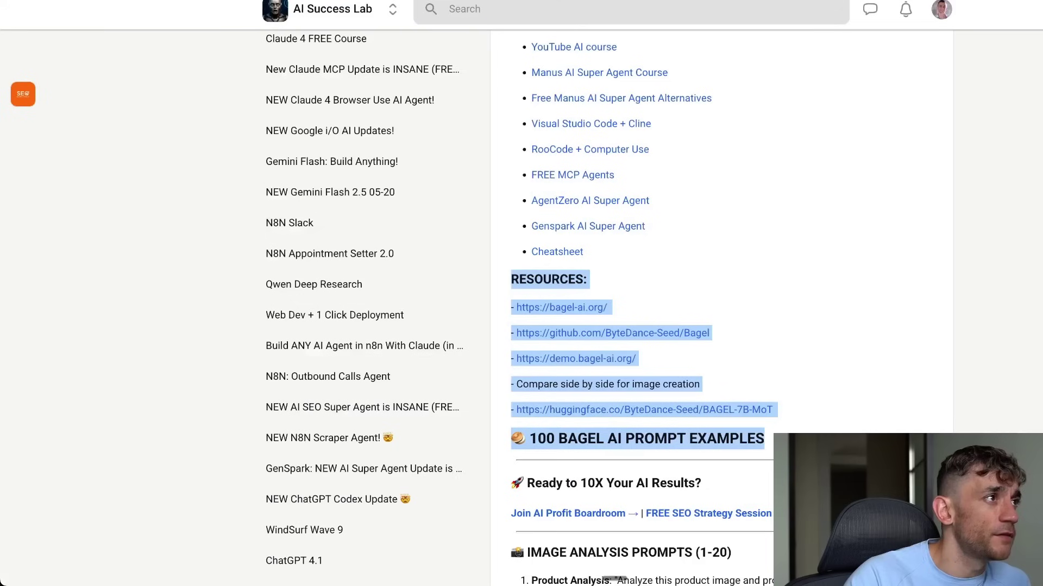
pyautogui.scroll(10, 539, 263)
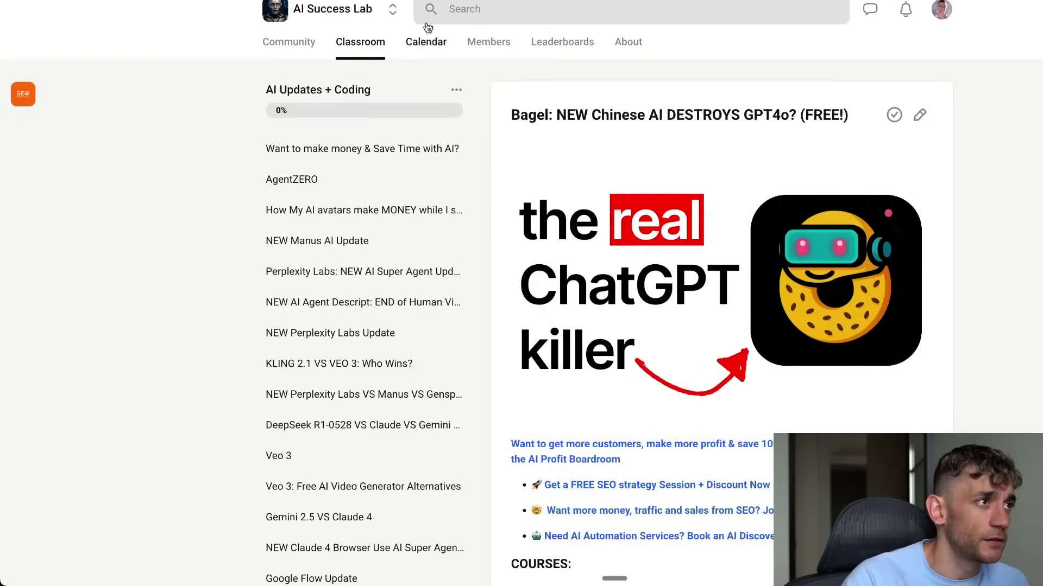
# Look through the Bagel lesson's Courses and Resources lists, highlighting both sections and clearing the highlight.
pyautogui.scroll(-9, 903, 201)
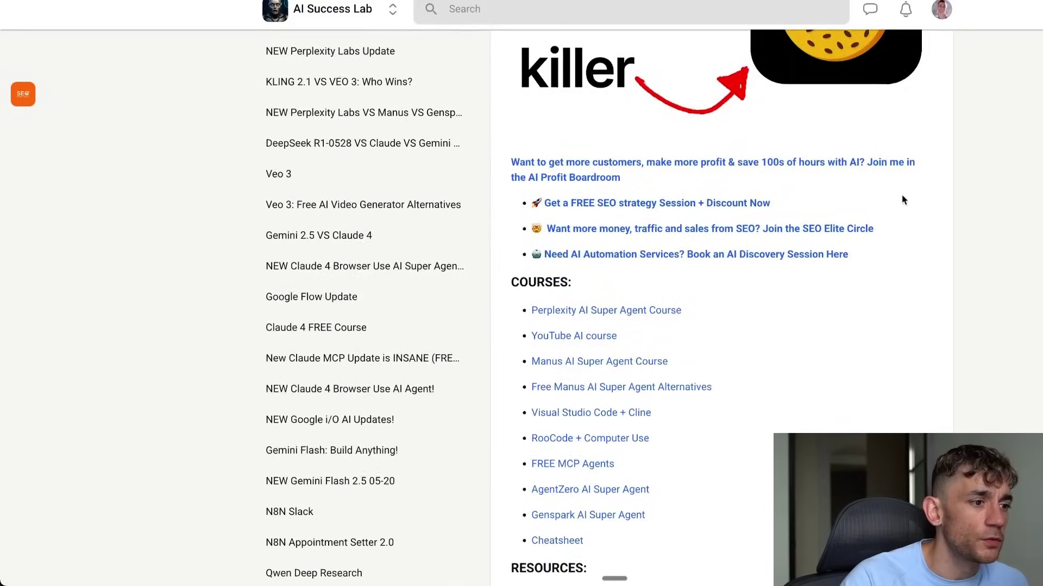
pyautogui.moveTo(510, 347); pyautogui.dragTo(815, 484)
pyautogui.scroll(3, 830, 412)
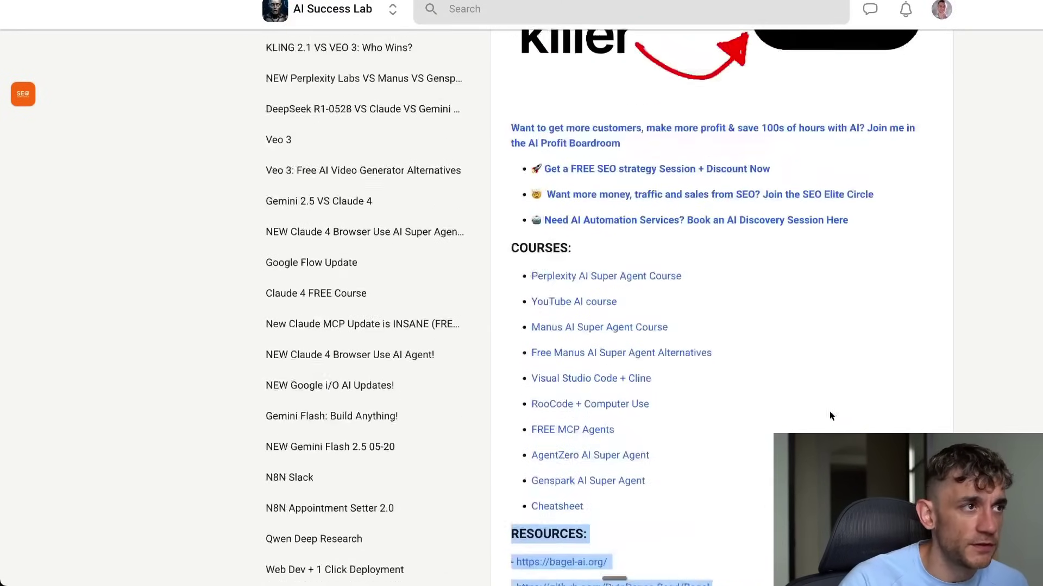
pyautogui.moveTo(513, 245); pyautogui.dragTo(625, 514)
pyautogui.click(624, 514)
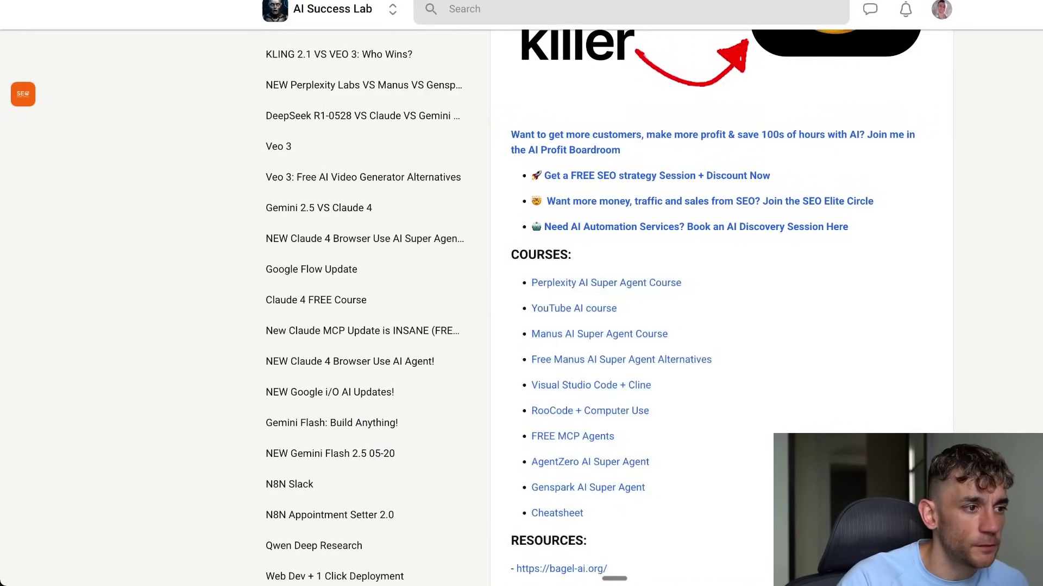
# Review the lesson's Image Analysis Prompts (1-20) and Image Generation Prompts (21-40), and return to the beginning of the lesson.
pyautogui.scroll(-13, 625, 513)
pyautogui.scroll(1, 523, 112)
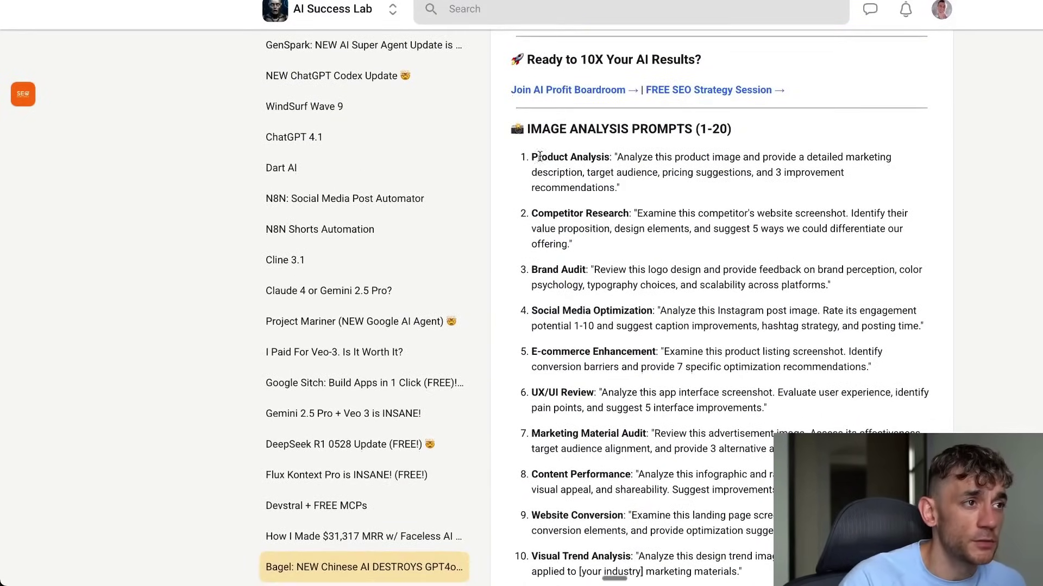
pyautogui.moveTo(512, 128); pyautogui.dragTo(724, 134)
pyautogui.scroll(-20, 856, 275)
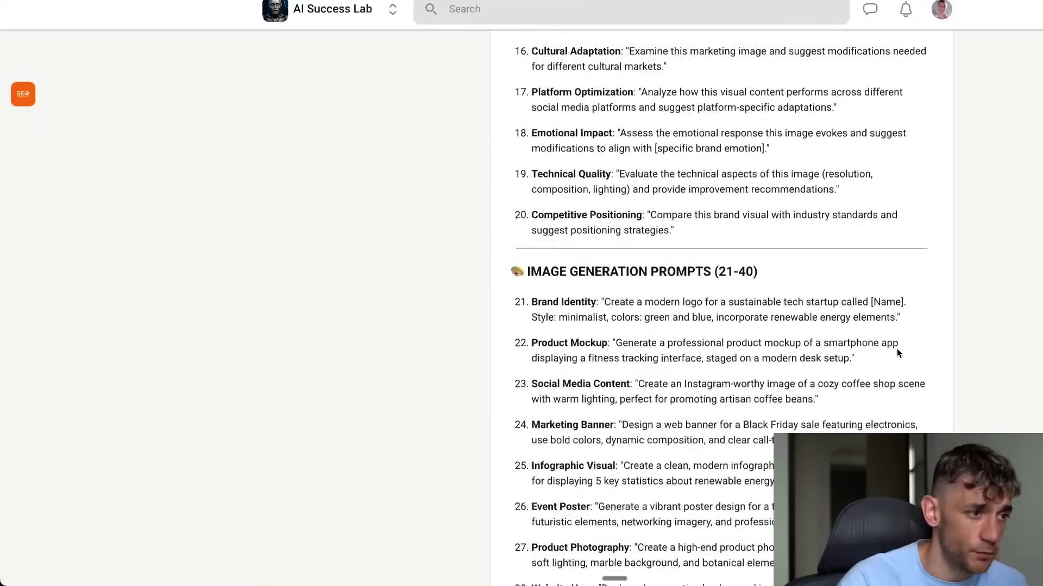
pyautogui.scroll(20, 779, 403)
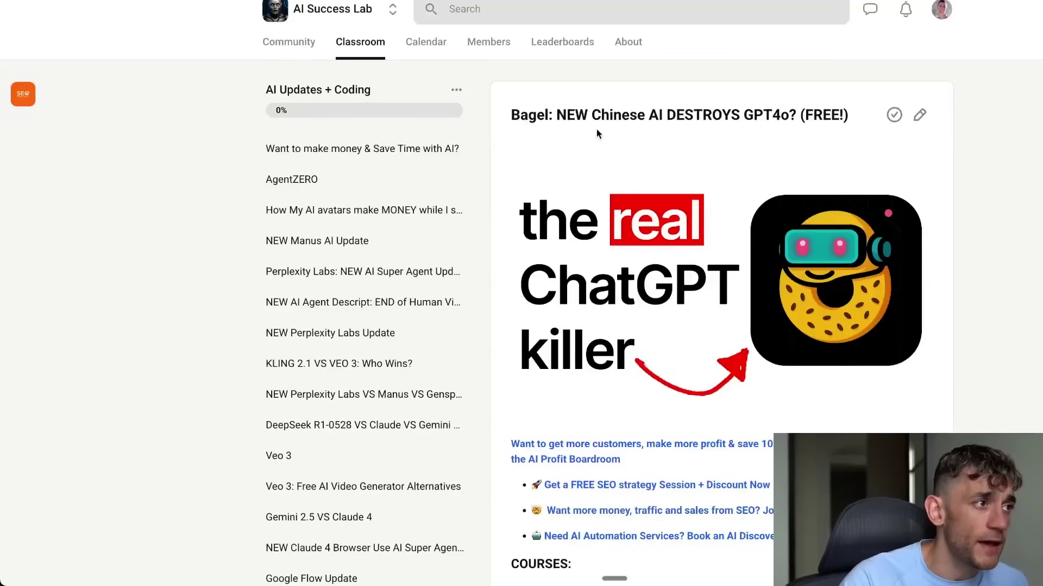
# Highlight the Bagel lesson's title, skim the lesson, and open AI Success Lab's Community page.
pyautogui.moveTo(509, 111); pyautogui.dragTo(845, 116)
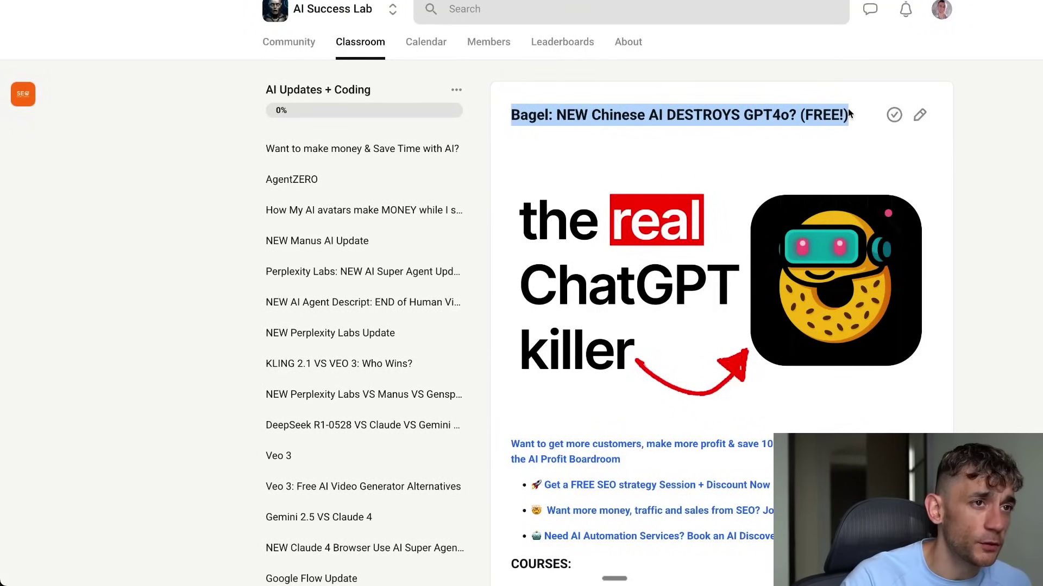
pyautogui.click(532, 138)
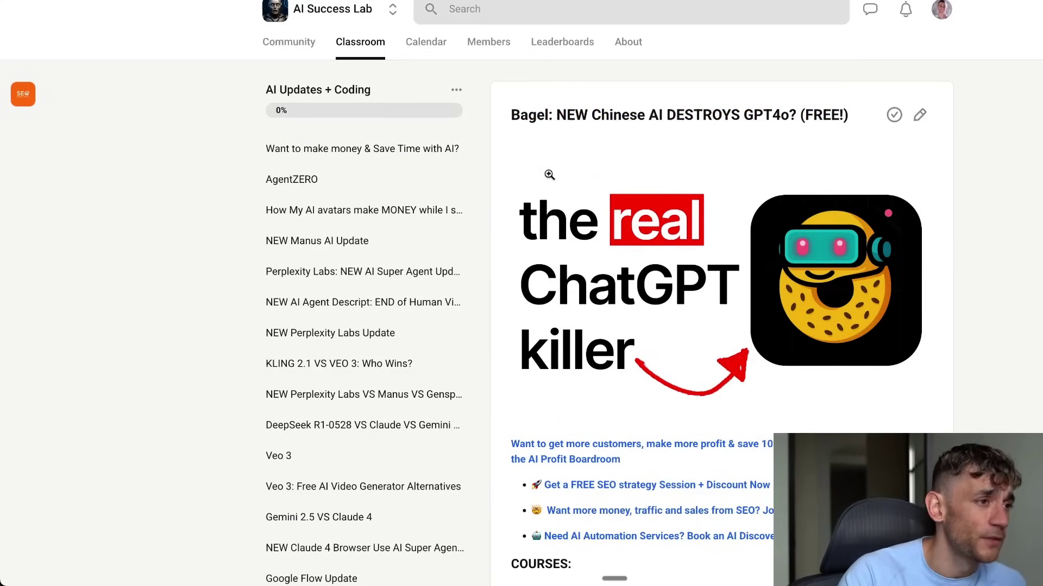
pyautogui.scroll(-10, 550, 175)
pyautogui.scroll(10, 546, 190)
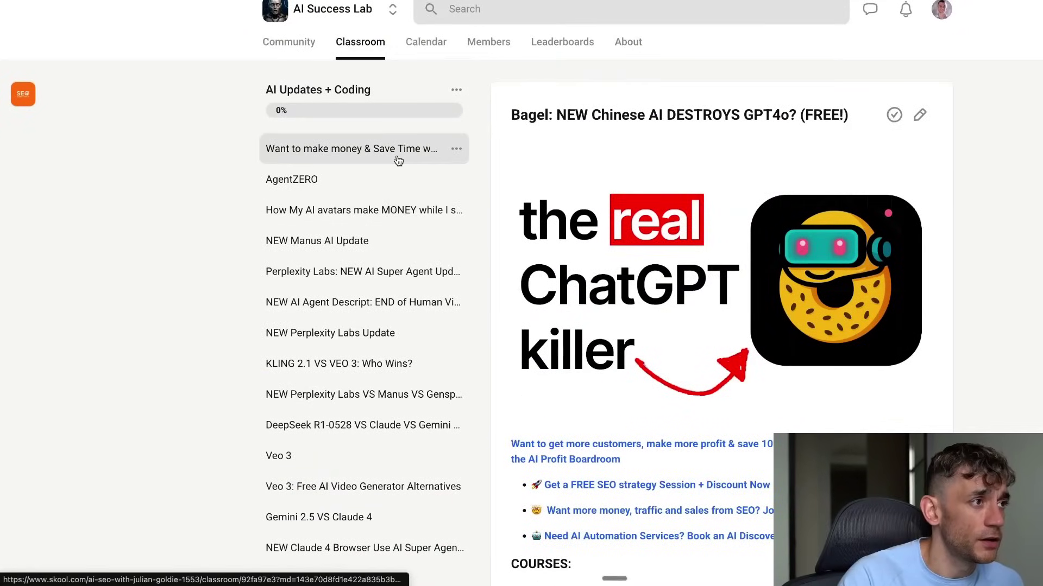
pyautogui.click(283, 53)
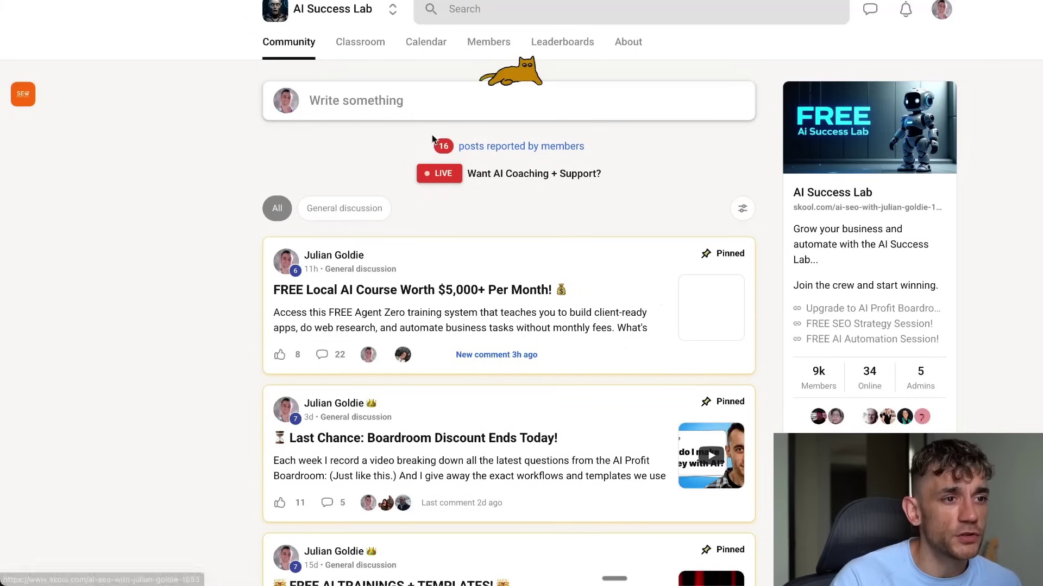
pyautogui.doubleClick(997, 252)
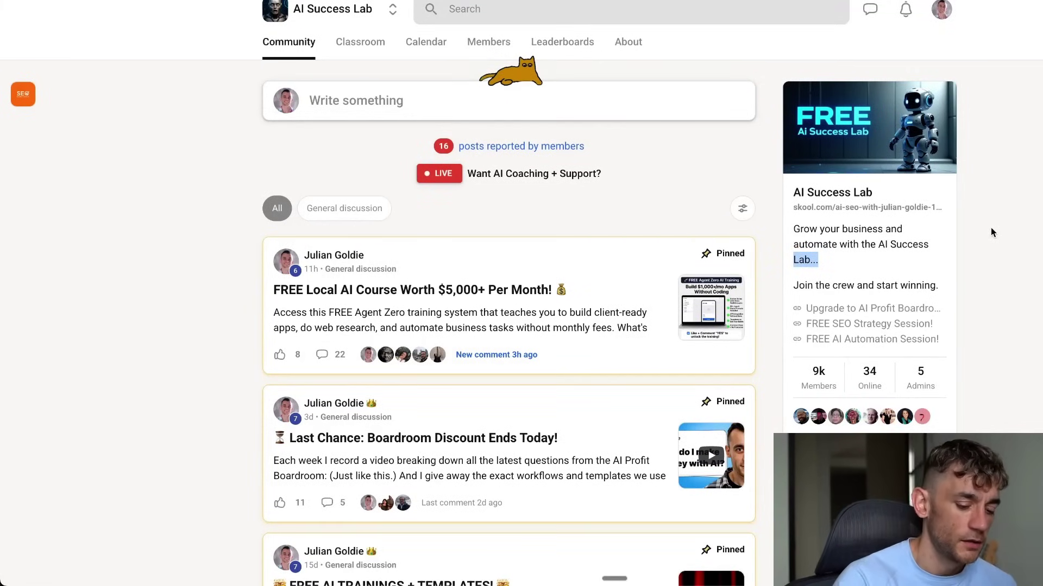
# Open the AI Profit Boardroom in a new tab, skim its About page, and switch to its Community page.
pyautogui.hotkey('ctrl', 't')
pyautogui.press('Return')
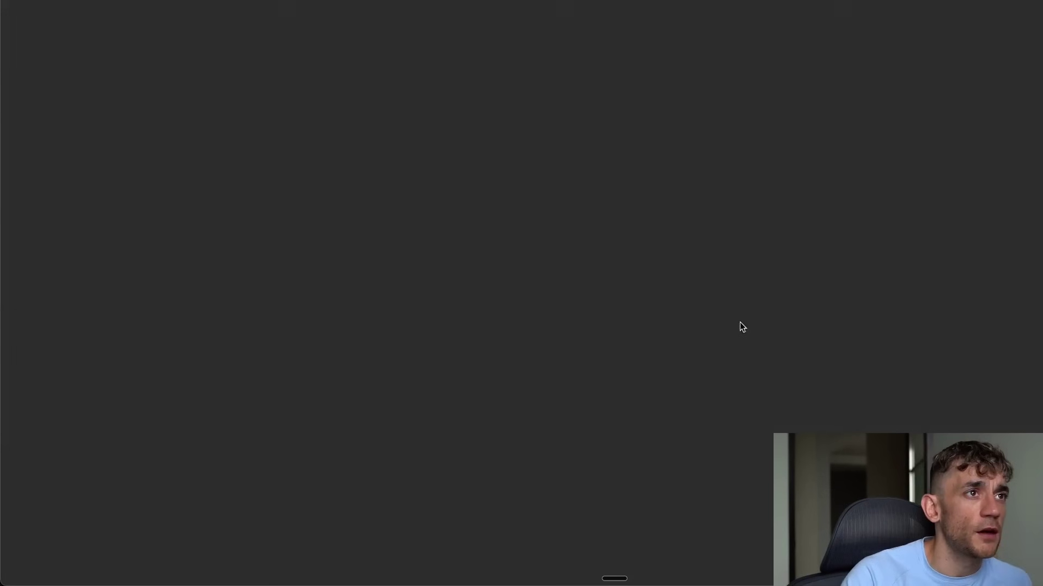
pyautogui.scroll(-6, 517, 253)
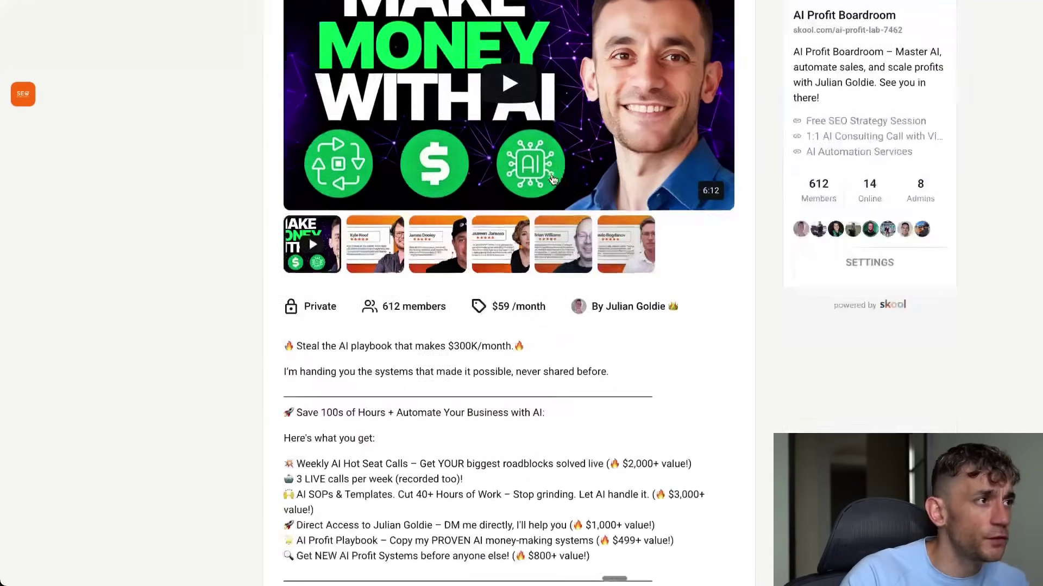
pyautogui.scroll(6, 571, 151)
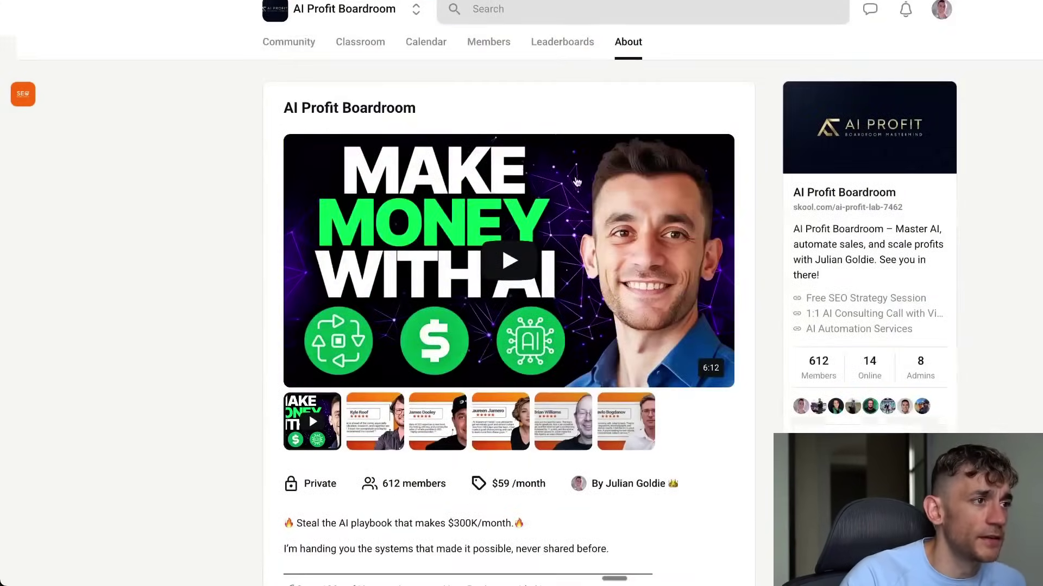
pyautogui.click(281, 43)
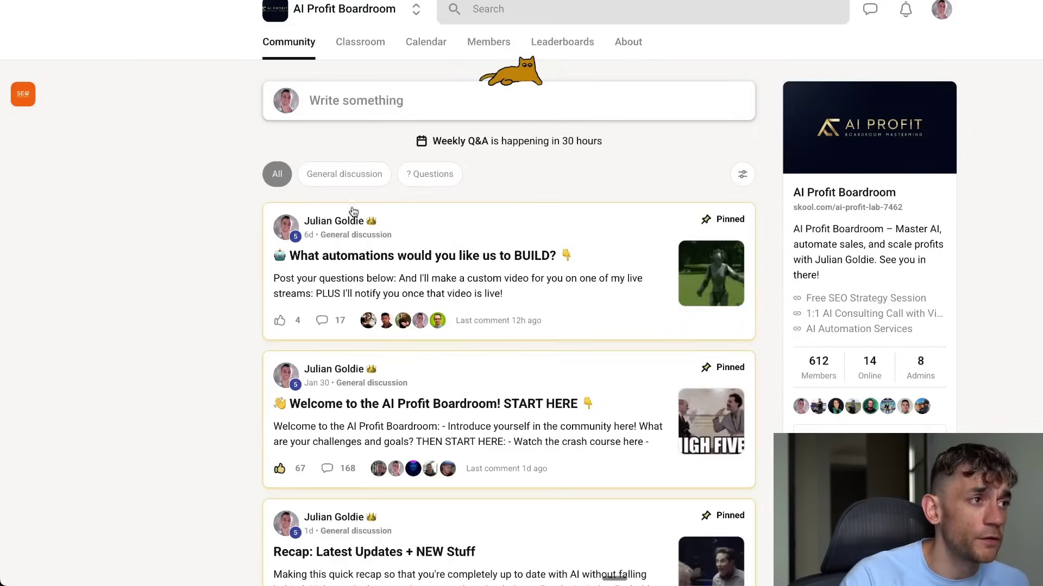
# View AI Profit Boardroom's June 2025 calendar, browse its Classroom courses, and return to its Community page.
pyautogui.click(426, 42)
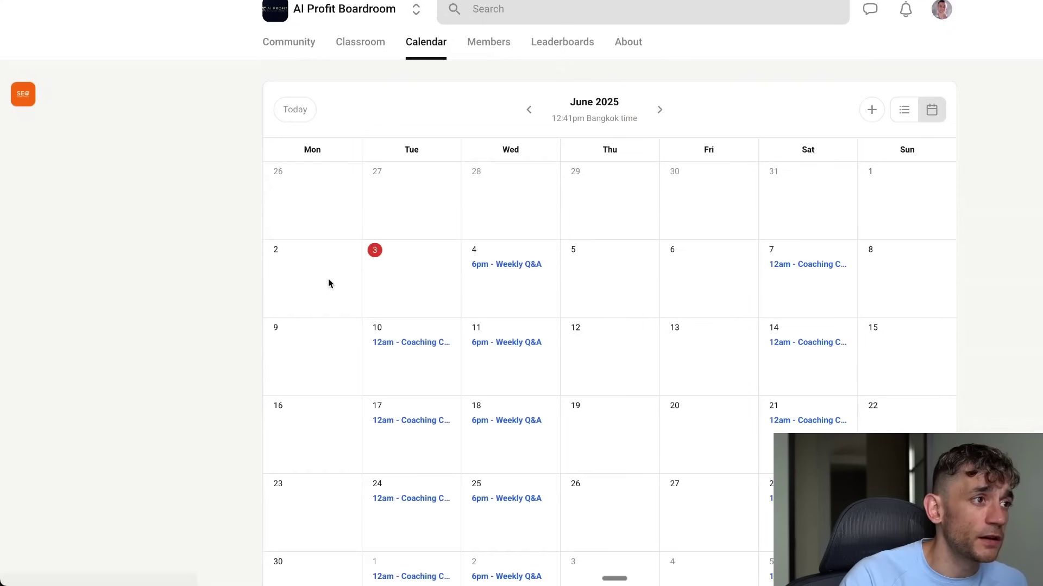
pyautogui.click(276, 54)
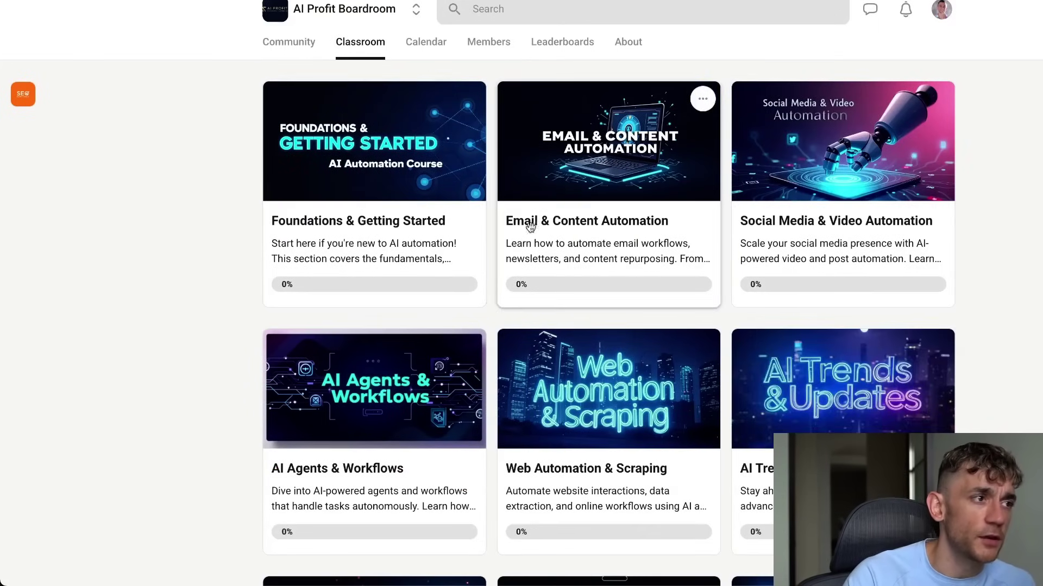
pyautogui.scroll(-8, 986, 255)
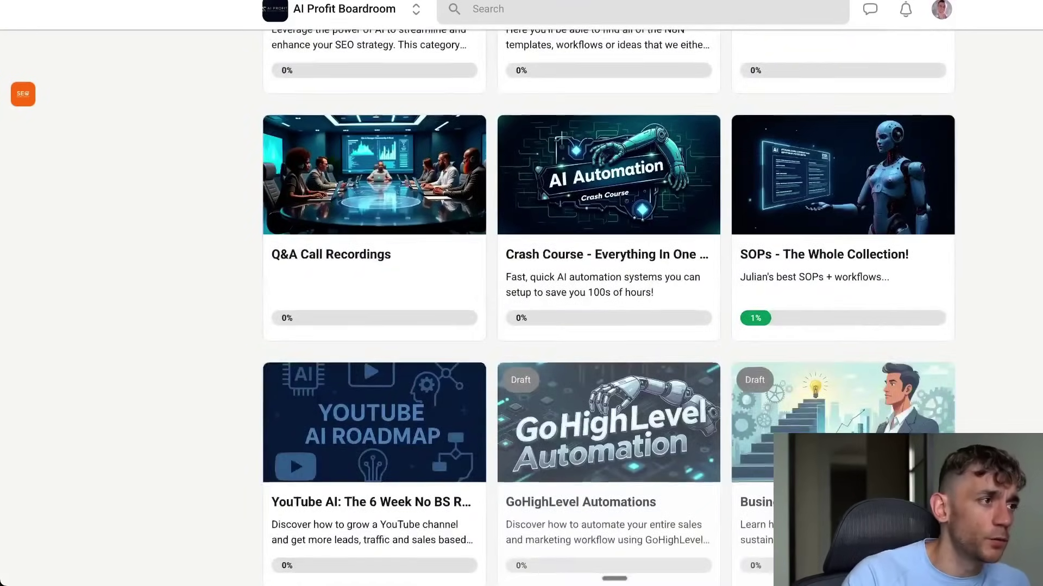
pyautogui.scroll(8, 987, 255)
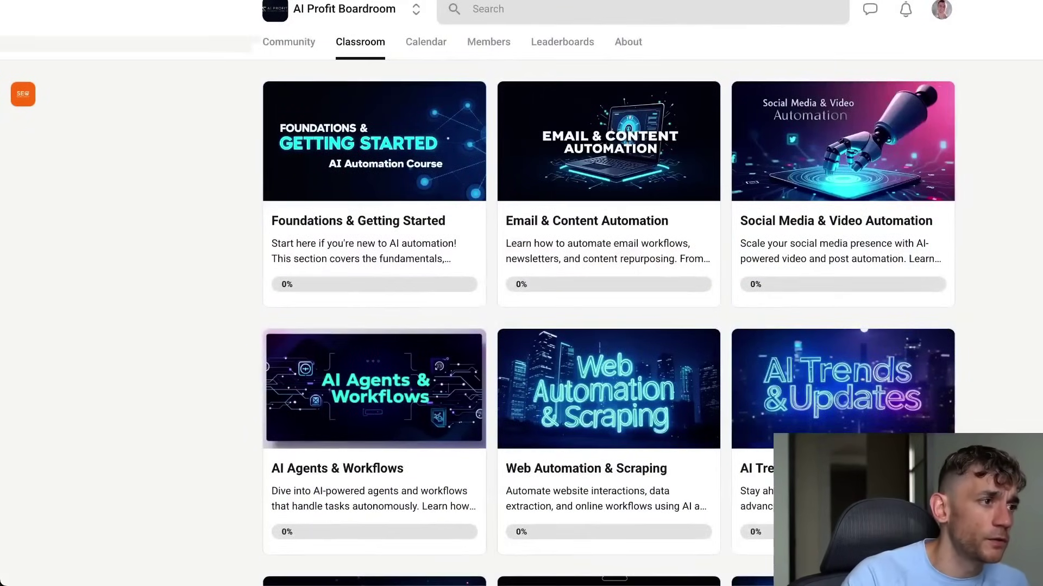
pyautogui.click(287, 39)
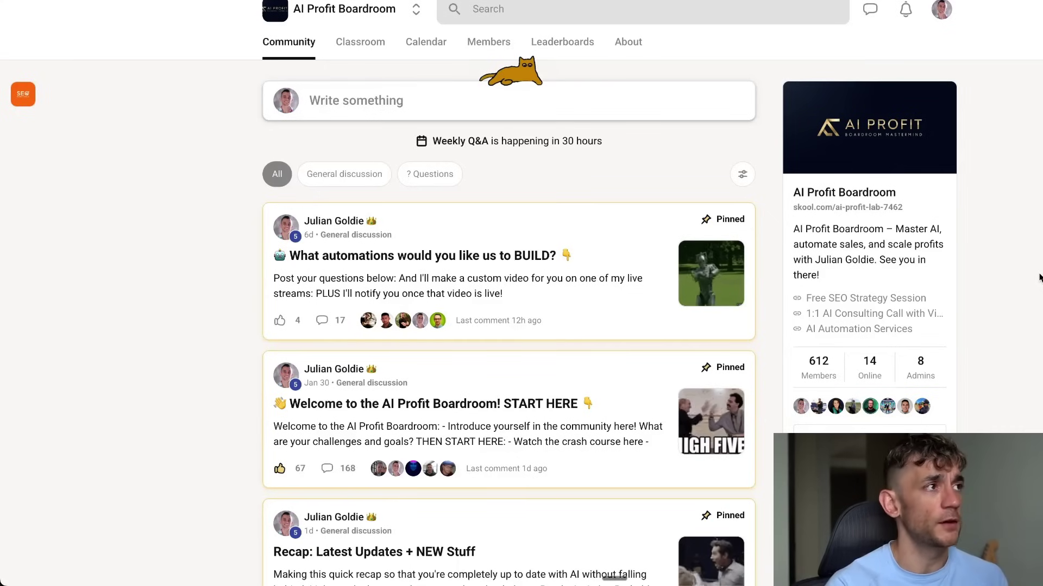
# Open the AI Time Machine Method website and read down through its process to the free AI strategy session offer.
pyautogui.press('super+l')
pyautogui.write('juliangoldie')
pyautogui.press('Return')
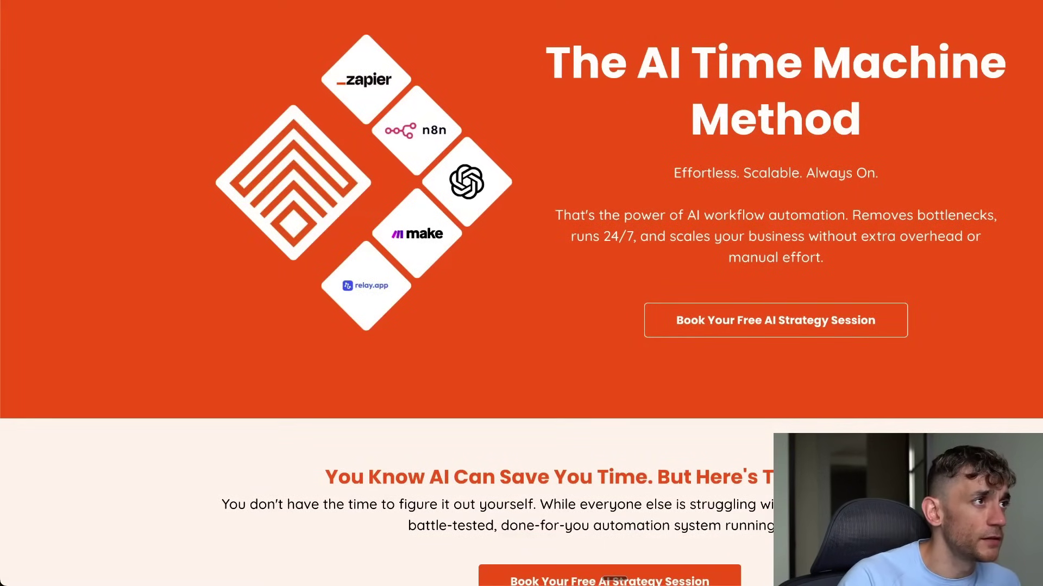
pyautogui.scroll(-20, 668, 350)
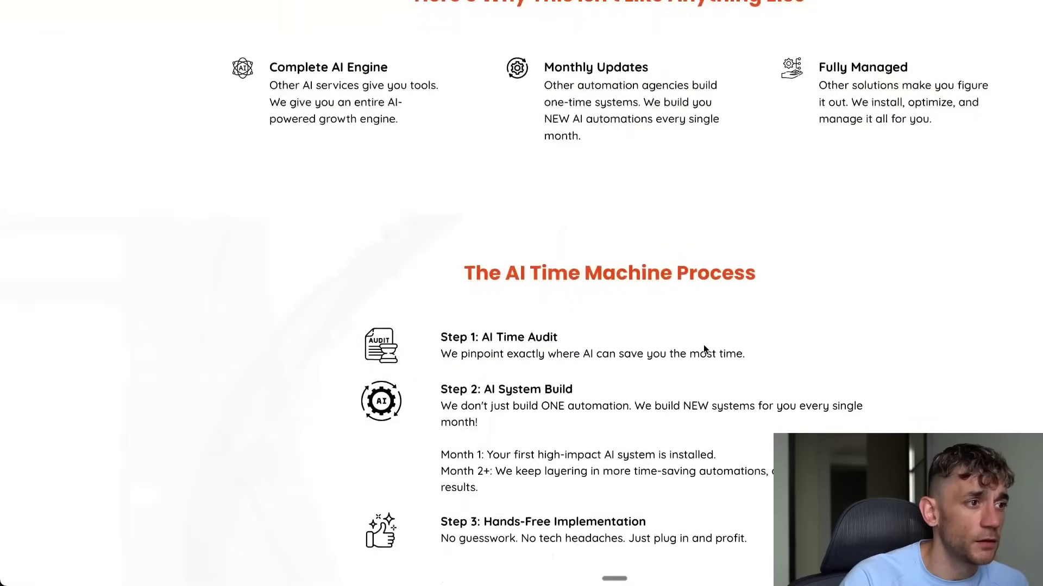
pyautogui.scroll(-8, 711, 348)
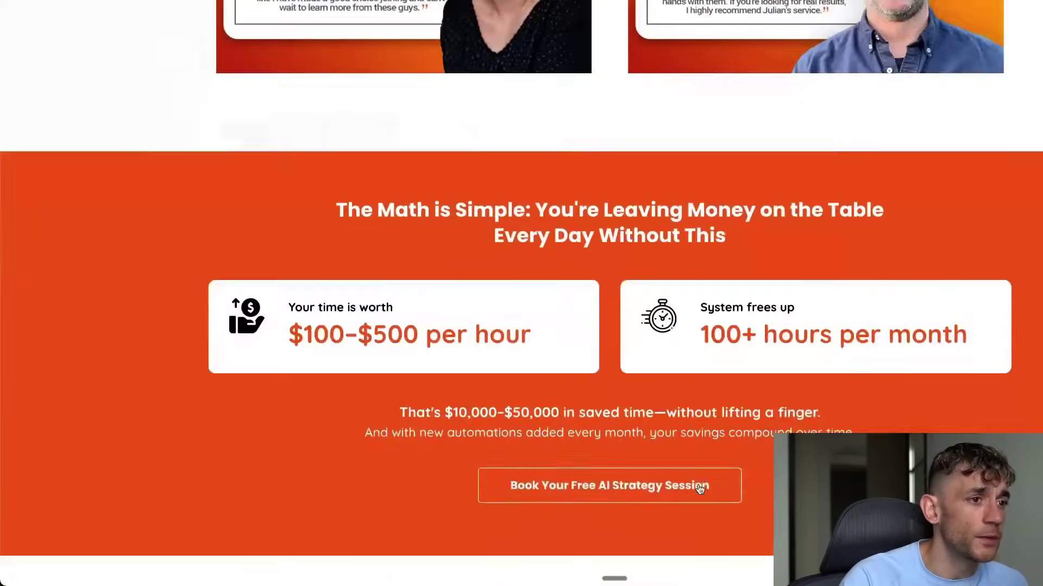